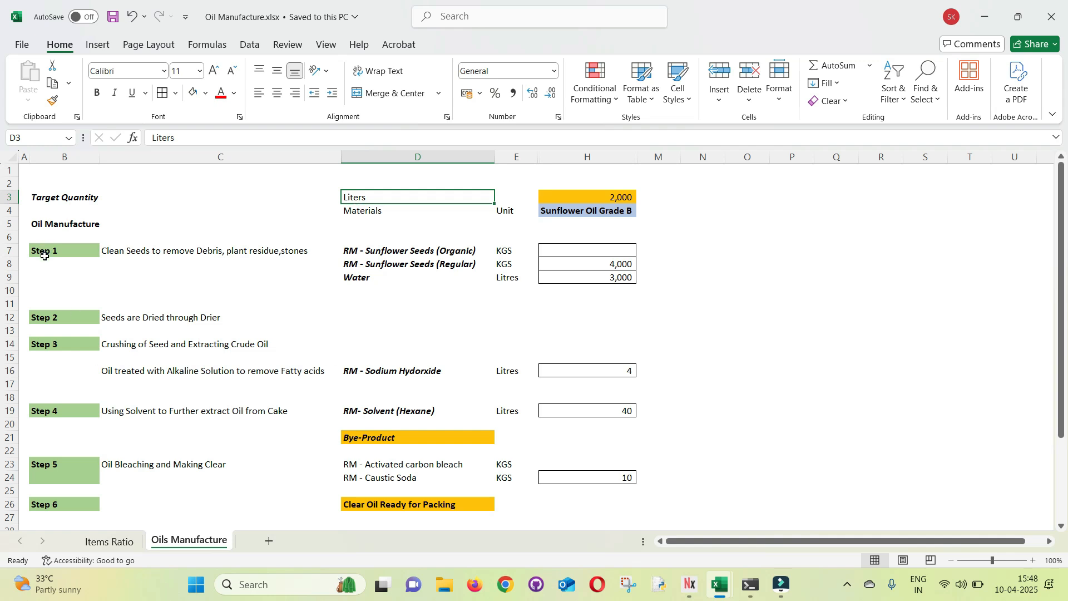
# Examine the oil manufacturing process from Step 1 to Step 6, including each step's materials, units and quantities
pyautogui.click(365, 252)
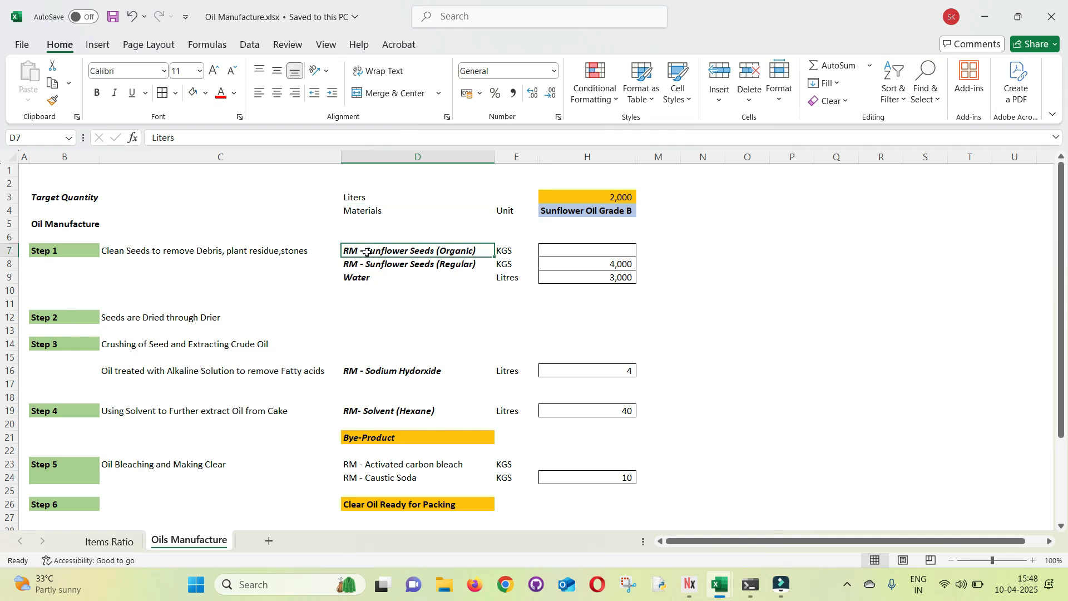
pyautogui.click(366, 266)
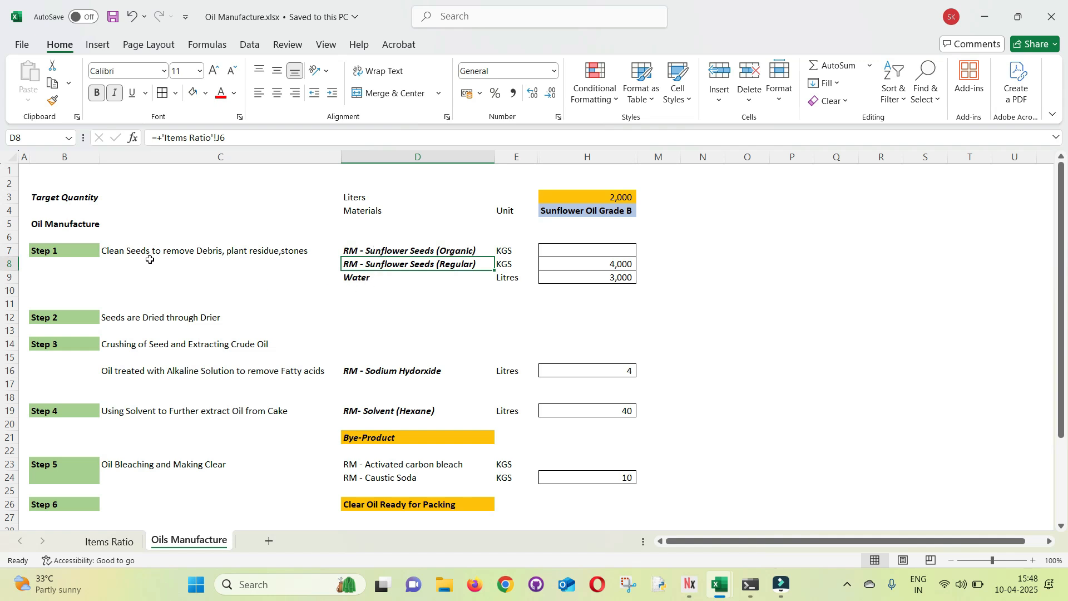
pyautogui.click(239, 256)
pyautogui.click(201, 323)
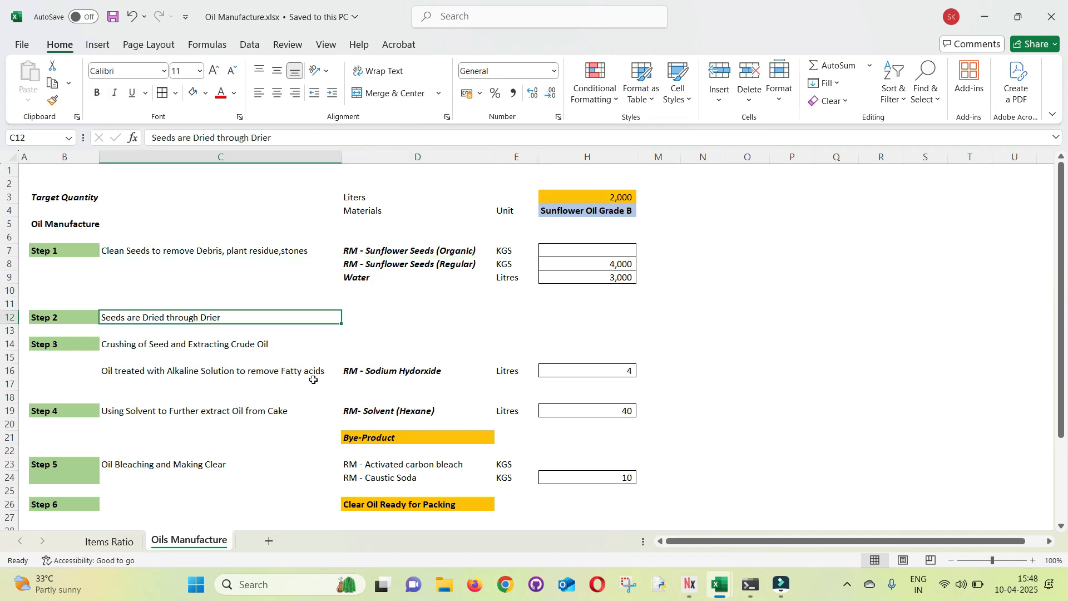
pyautogui.click(381, 383)
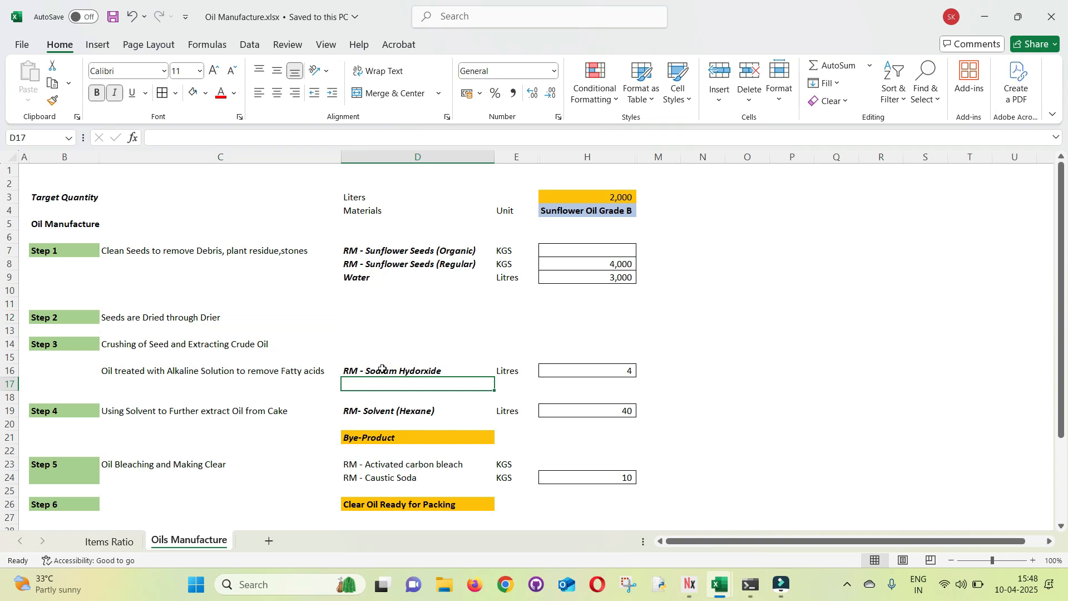
pyautogui.click(313, 371)
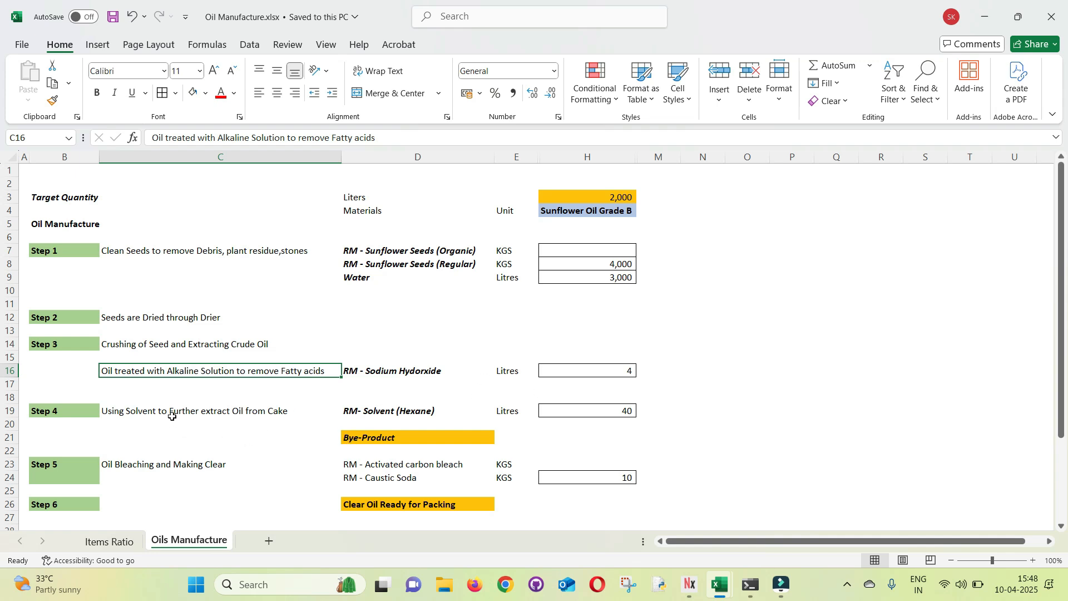
pyautogui.click(401, 414)
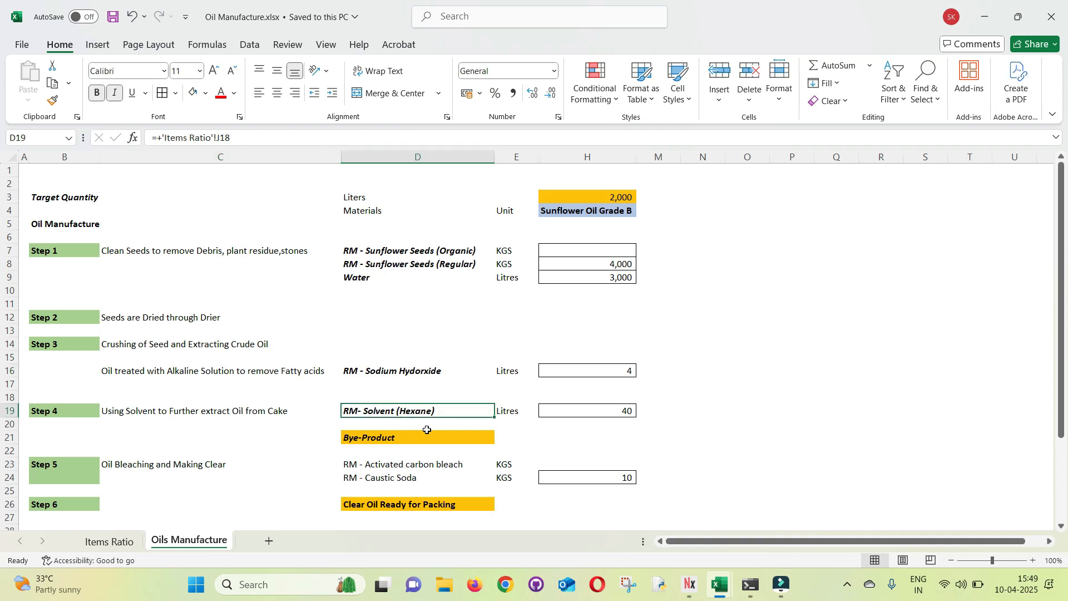
pyautogui.click(151, 415)
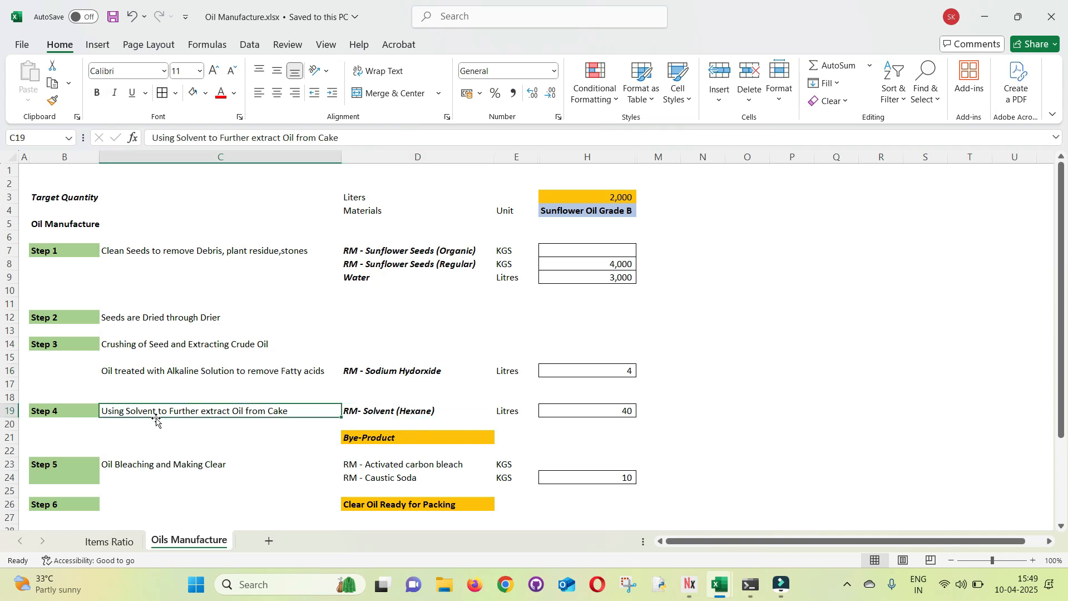
pyautogui.click(351, 439)
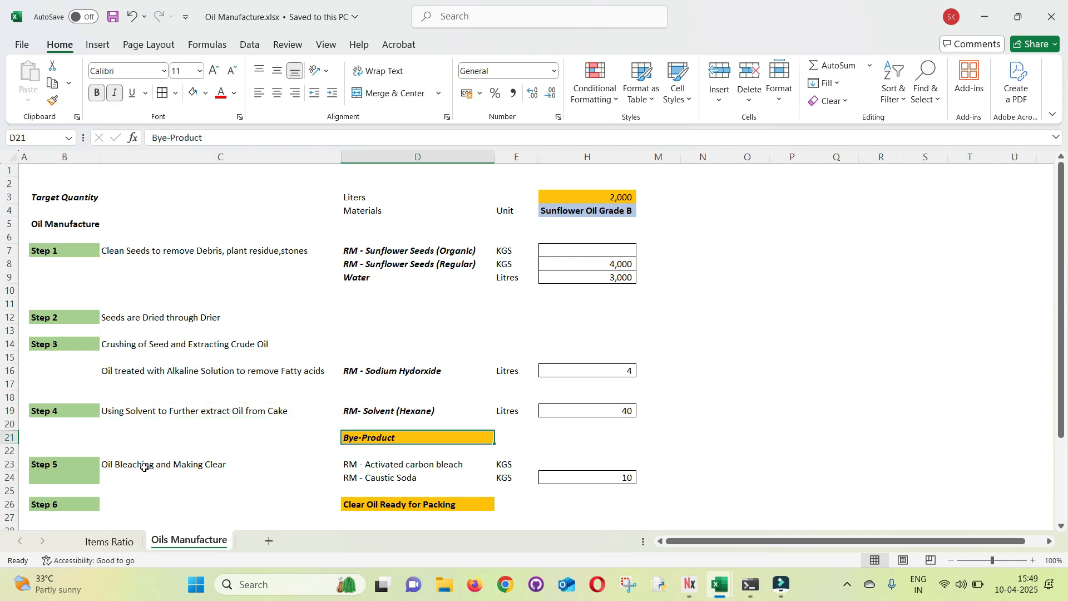
pyautogui.click(144, 468)
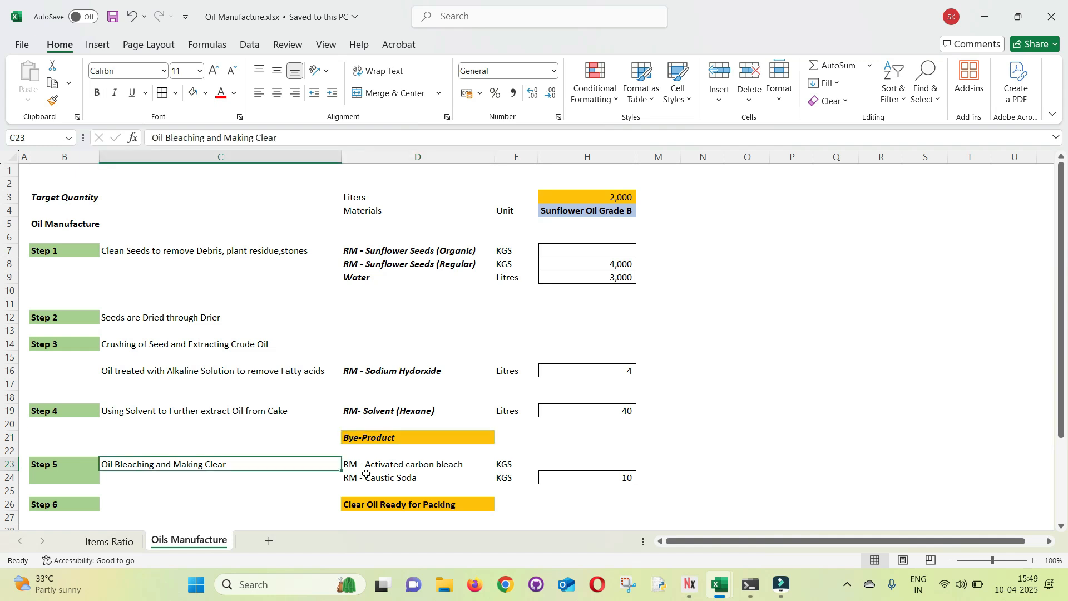
pyautogui.click(373, 506)
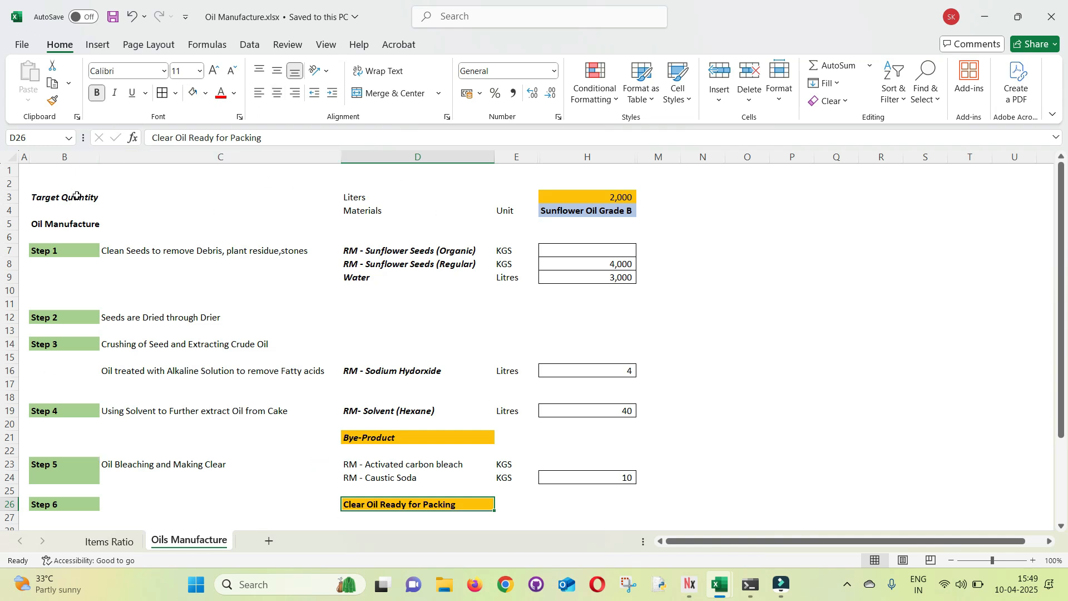
pyautogui.moveTo(368, 251); pyautogui.dragTo(375, 284)
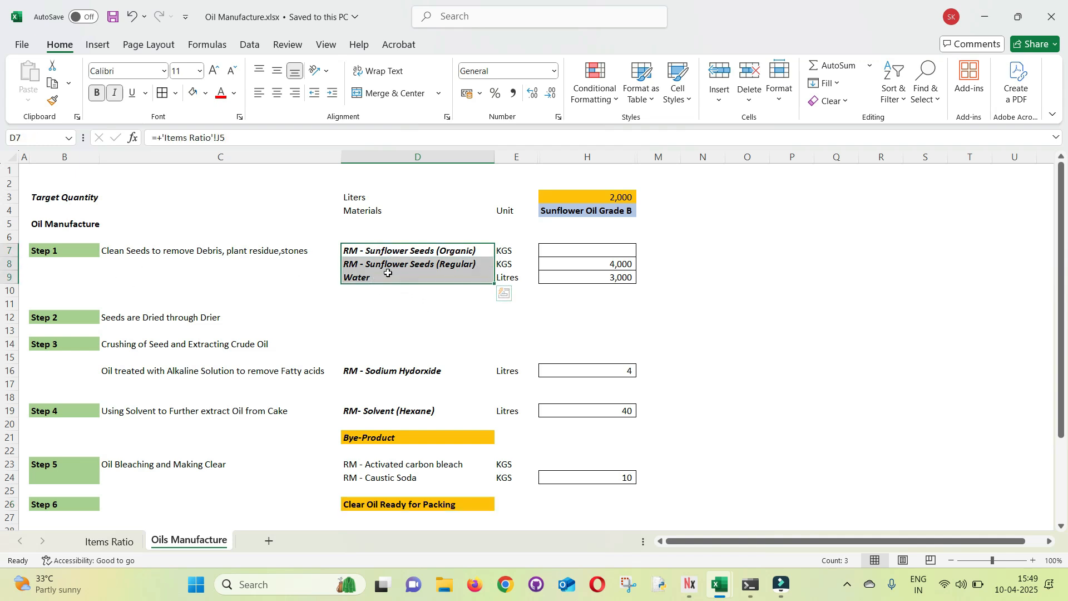
pyautogui.moveTo(509, 253); pyautogui.dragTo(505, 282)
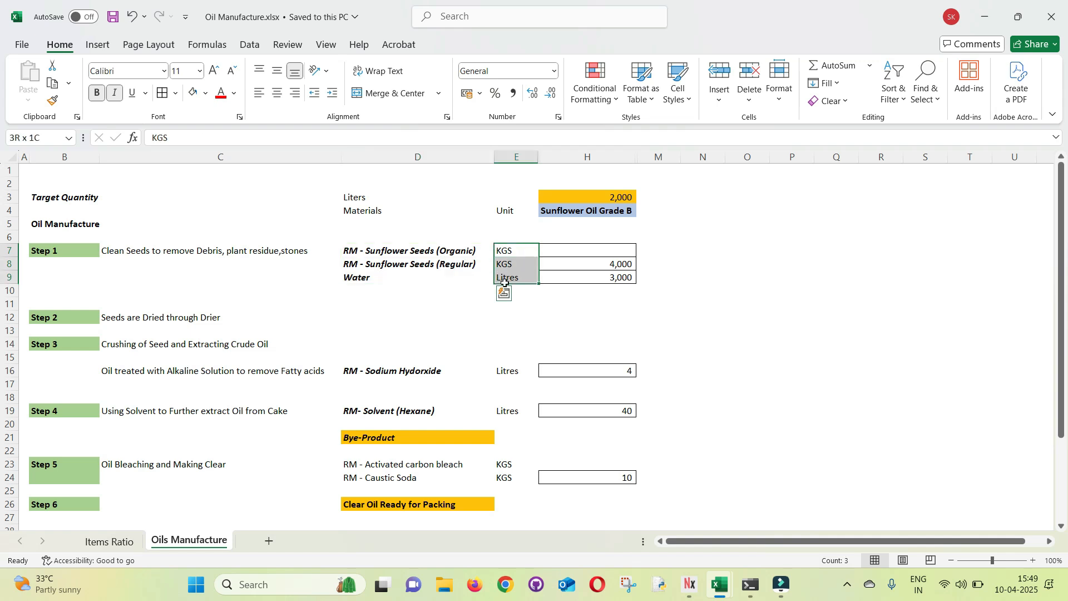
pyautogui.click(356, 278)
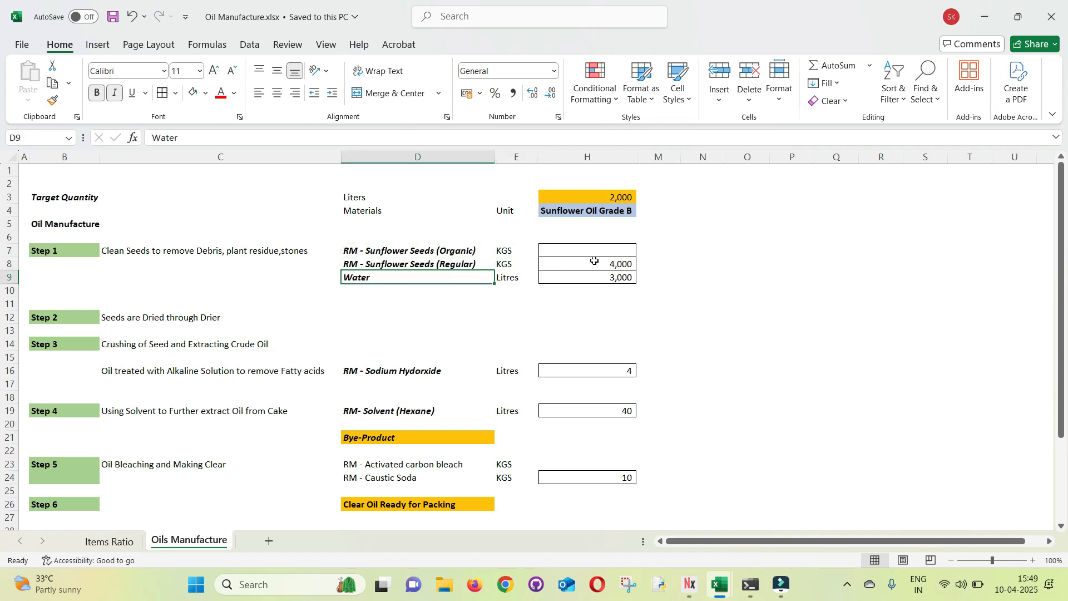
pyautogui.click(599, 278)
# Fill the Step 1 quantity cells H7:H9 with the standard light green colour
pyautogui.moveTo(588, 253); pyautogui.dragTo(586, 278)
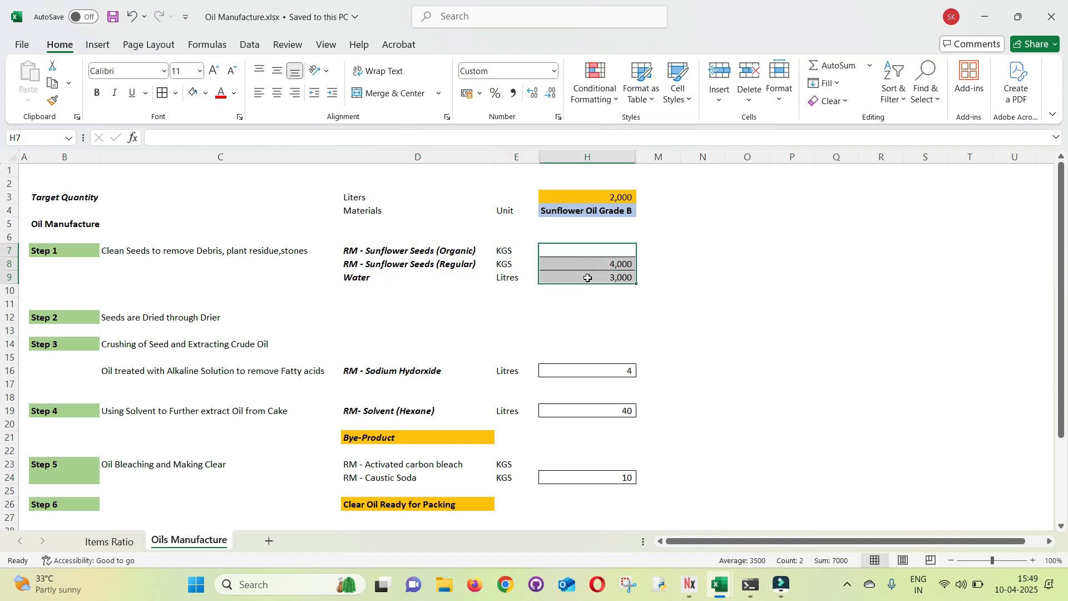
pyautogui.click(209, 97)
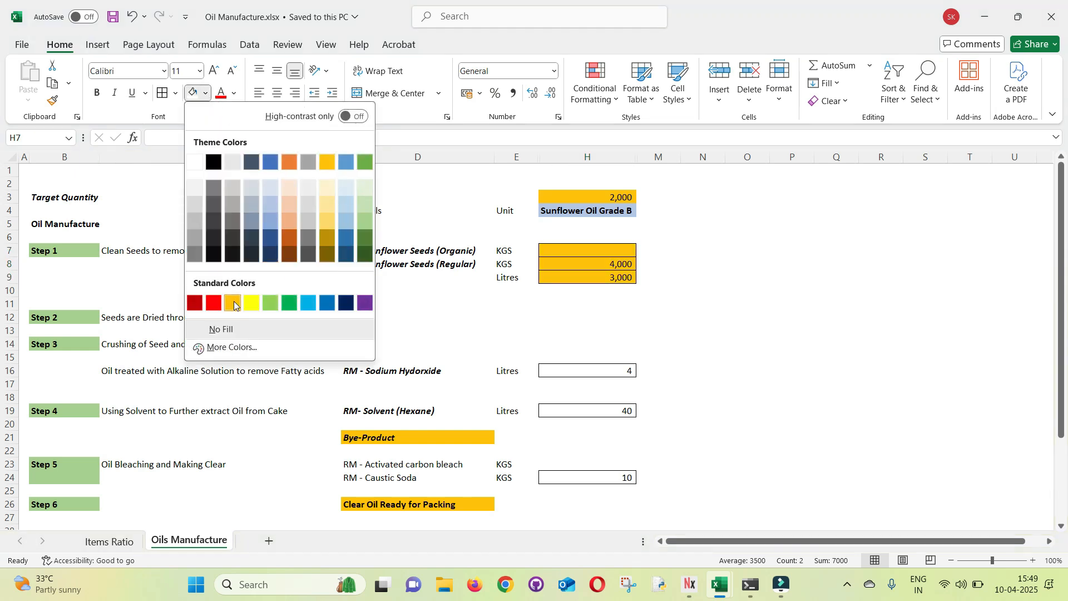
pyautogui.click(268, 303)
pyautogui.click(74, 250)
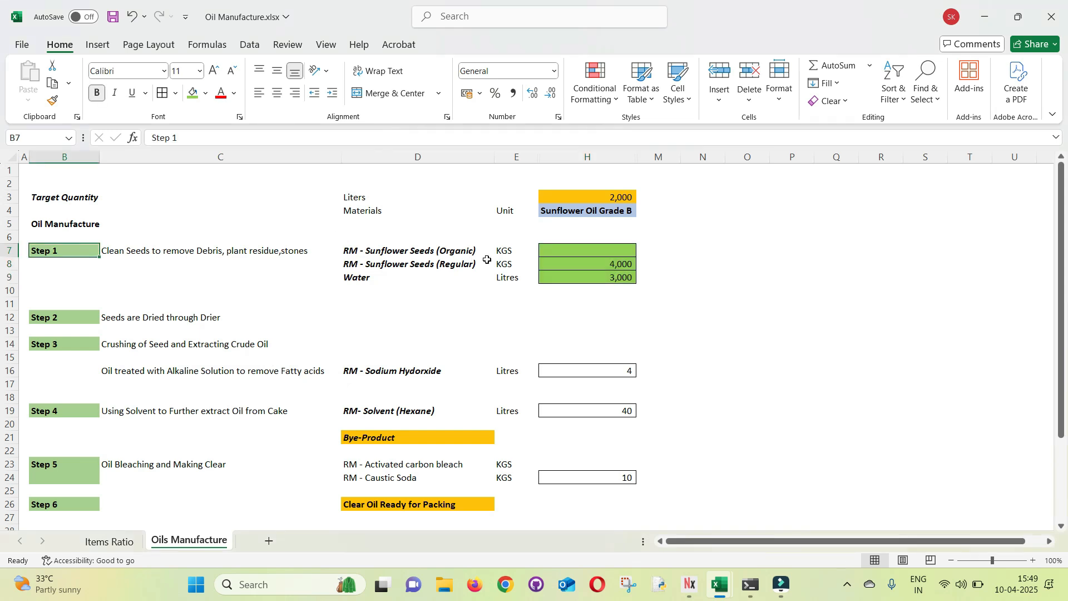
# Switch to AIS and start a new request for consuming manufacturing goods
pyautogui.hotkey('alt', 'Tab')
pyautogui.hotkey('alt', 'Tab')
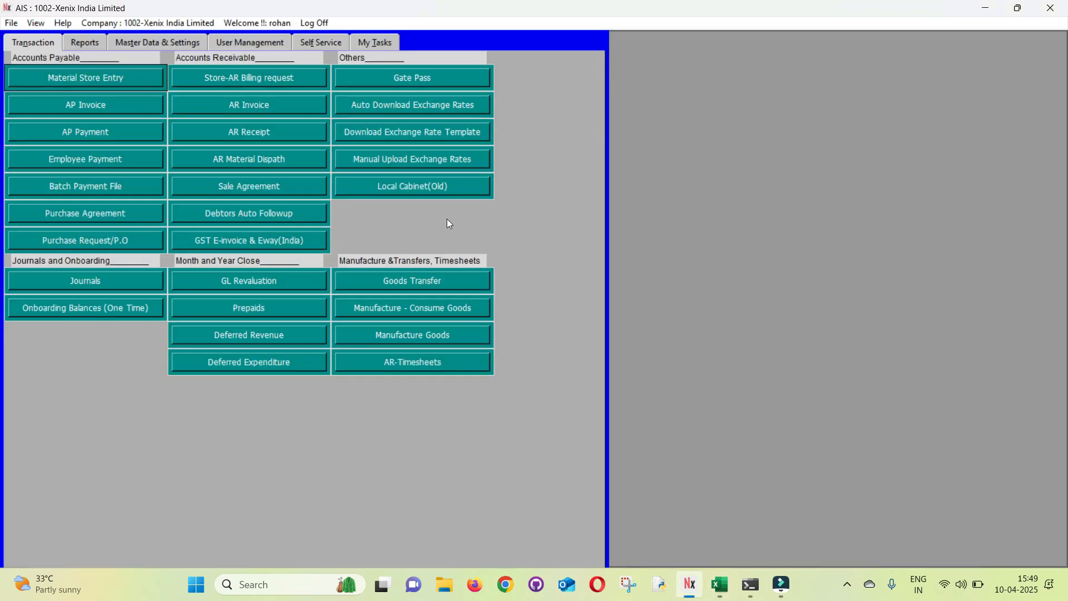
pyautogui.click(391, 317)
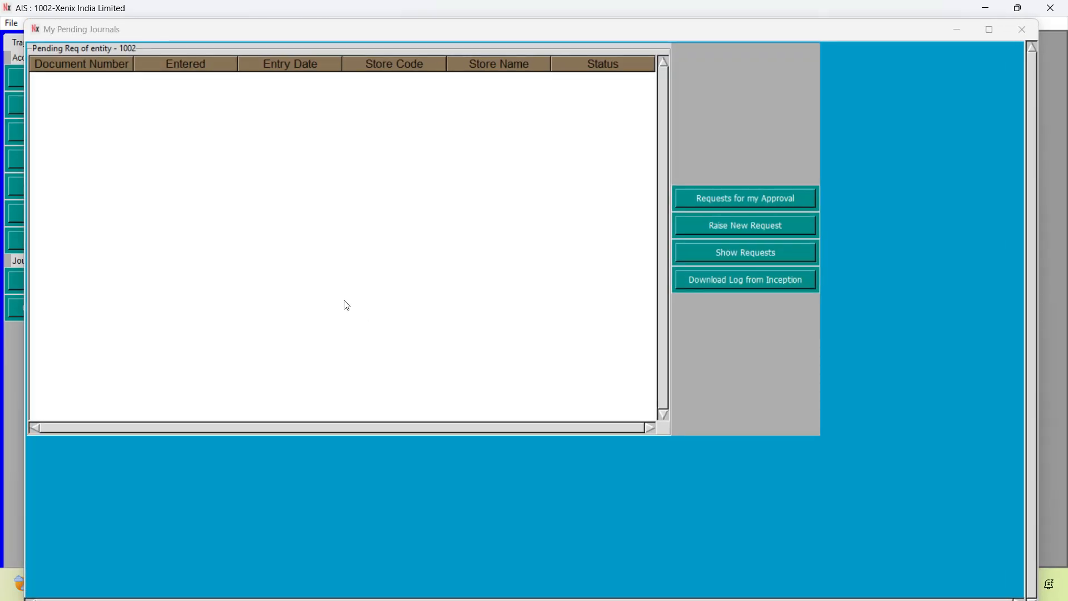
pyautogui.click(723, 230)
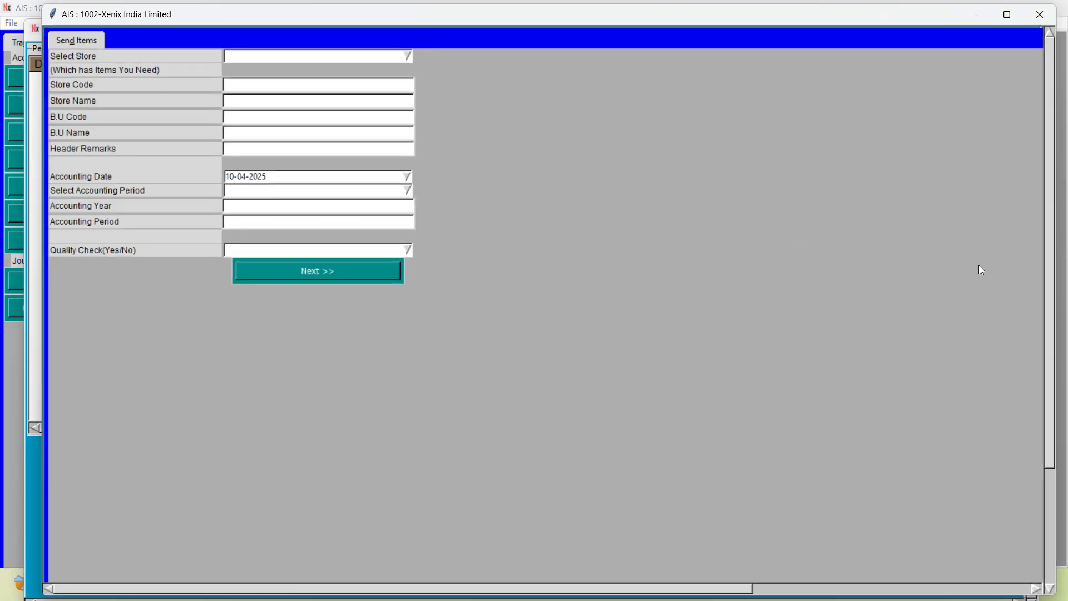
# Choose ST-1 BLR- Ecity - RM Store as the store holding the needed items
pyautogui.click(240, 55)
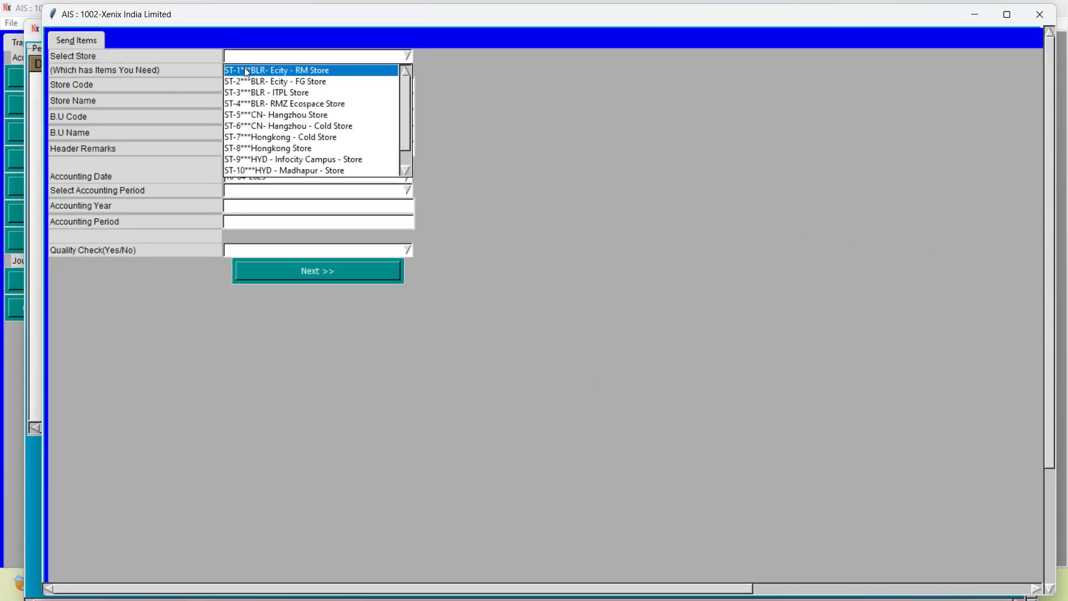
pyautogui.click(245, 68)
pyautogui.press('Tab')
pyautogui.press('Tab')
pyautogui.press('Tab')
pyautogui.press('Tab')
pyautogui.press('Tab')
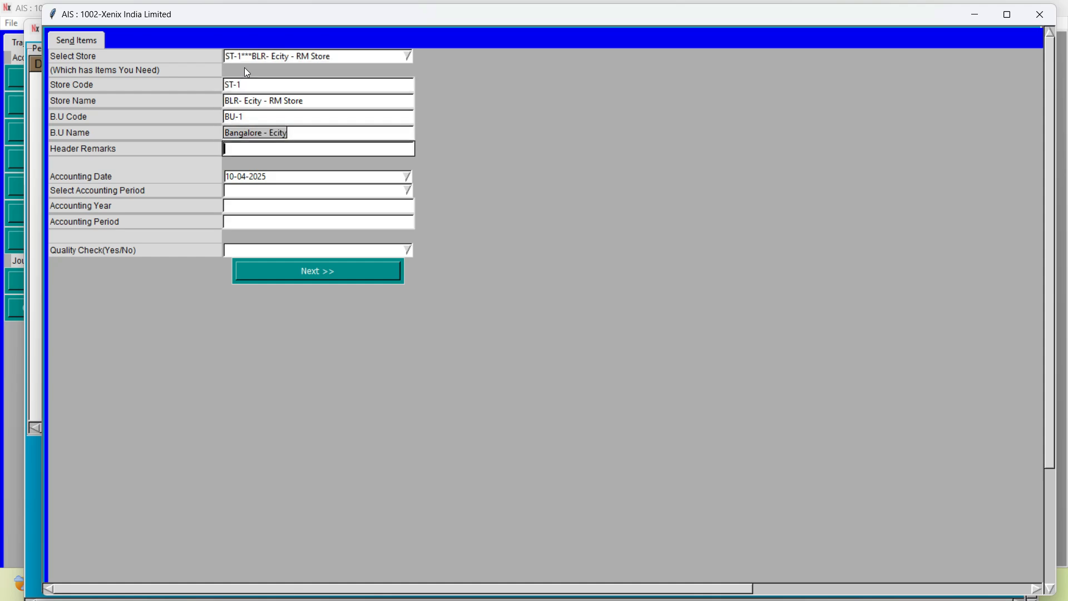
# Copy the product name from cell H4 of the Oil Manufacture workbook and complete the header remarks as "Sunflower Oil Grade B Step1 Consumption"
pyautogui.hotkey('alt', 'Tab')
pyautogui.hotkey('alt', 'Tab')
pyautogui.hotkey('alt', 'Tab')
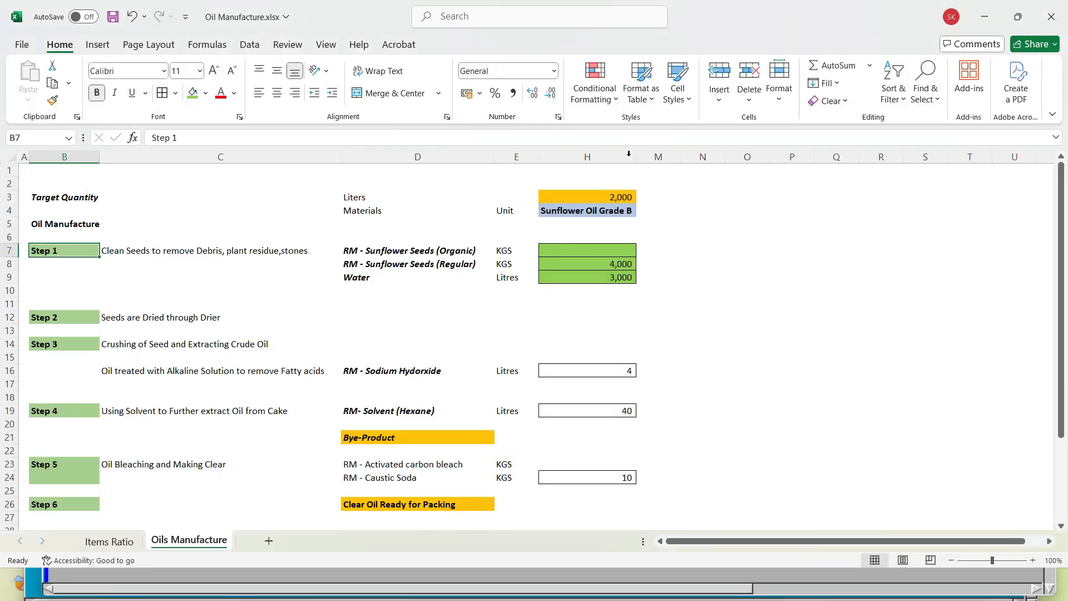
pyautogui.click(541, 210)
pyautogui.hotkey('ctrl', 'c')
pyautogui.hotkey('alt', 'Tab')
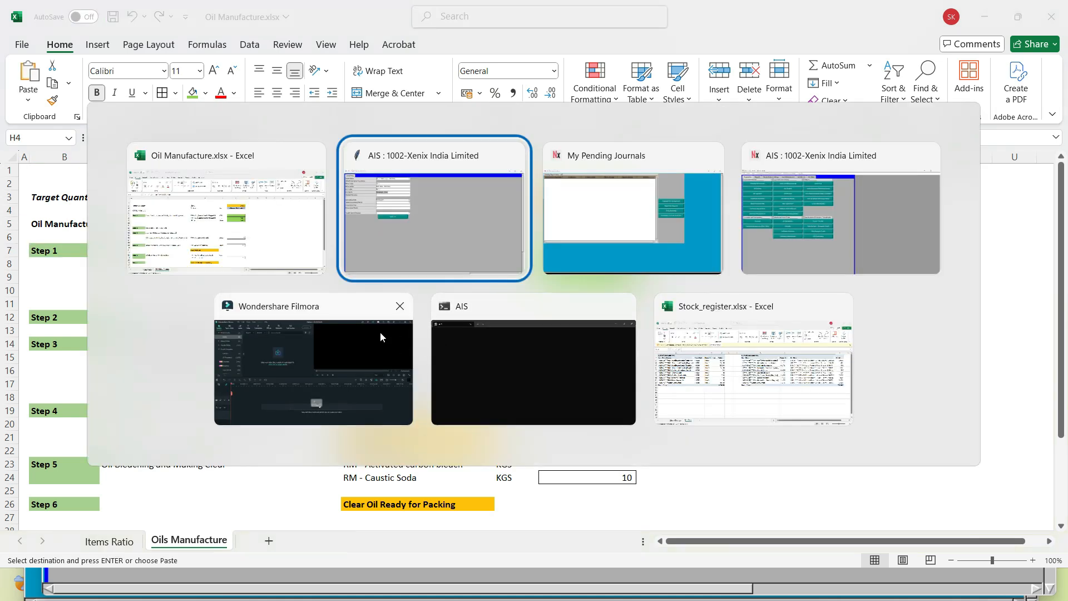
pyautogui.hotkey('ctrl', 'v')
pyautogui.write('Step')
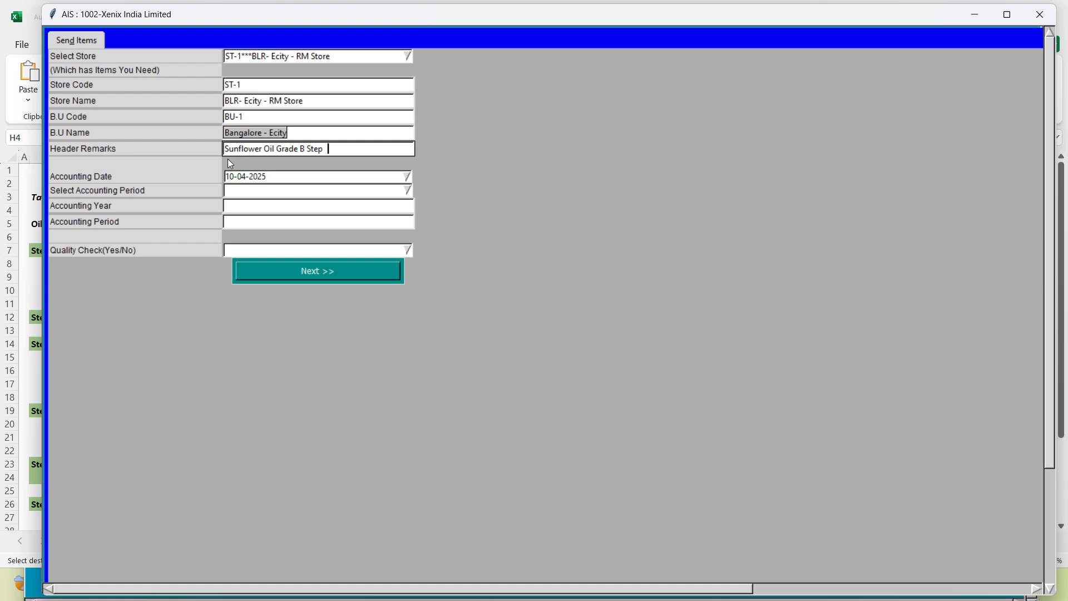
pyautogui.write('1 Co nsumtpiopn')
pyautogui.press('BackSpace')
pyautogui.press('BackSpace')
pyautogui.press('BackSpace')
pyautogui.press('BackSpace')
pyautogui.press('BackSpace')
pyautogui.press('BackSpace')
pyautogui.write('ption')
pyautogui.press('Tab')
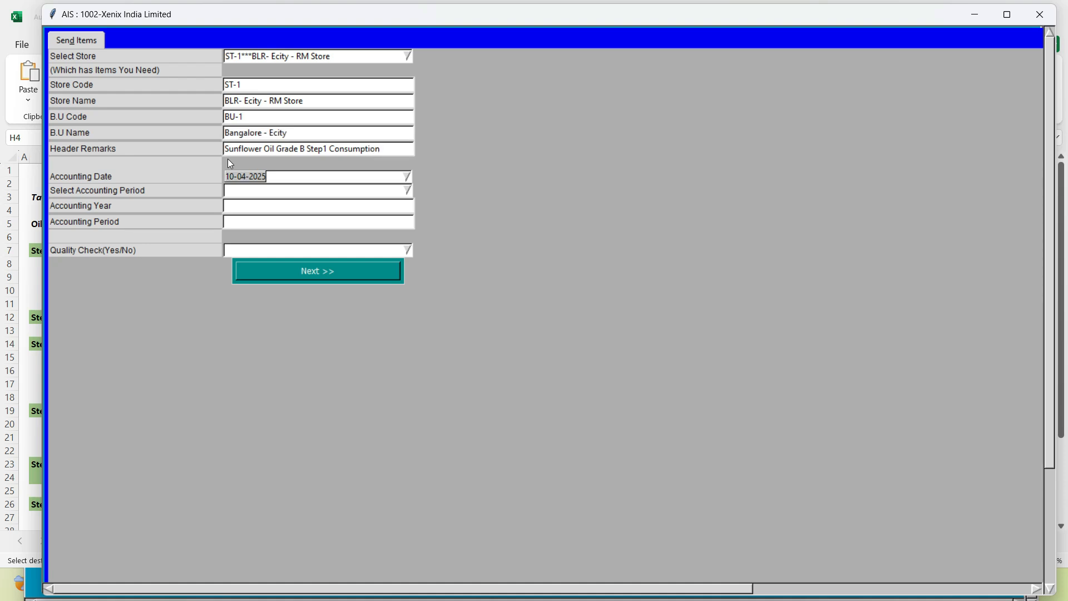
# Set the accounting date to 02-05-2024 and select period 2 of accounting year 2024-25
pyautogui.write('02-05-2024')
pyautogui.press('Tab')
pyautogui.write('2024-2')
pyautogui.press('Down')
pyautogui.press('Down')
pyautogui.press('Return')
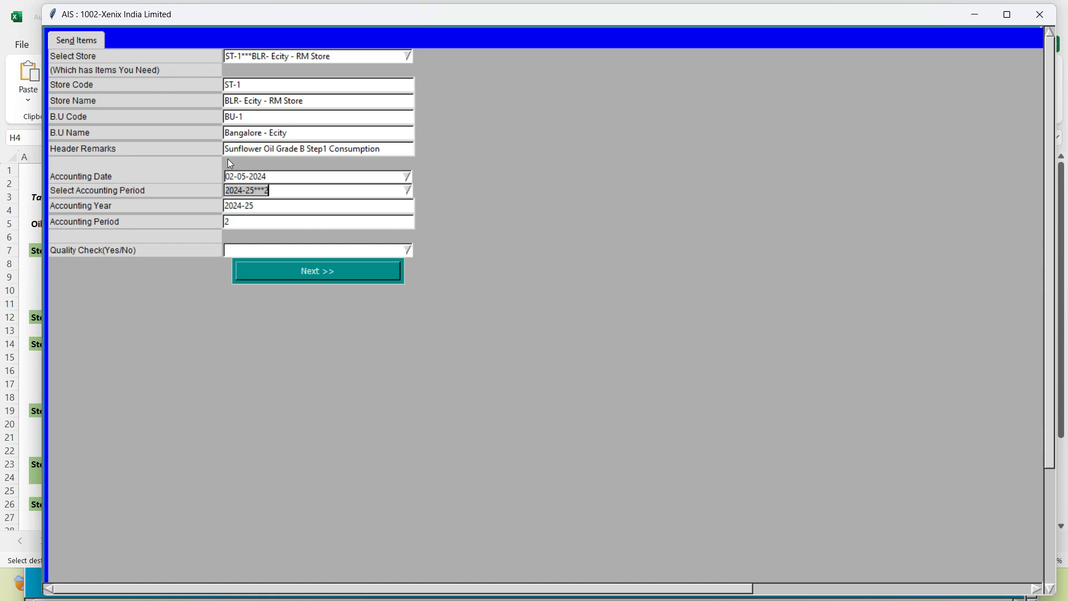
# Set the quality check to Yes and proceed to the request's item details
pyautogui.click(407, 250)
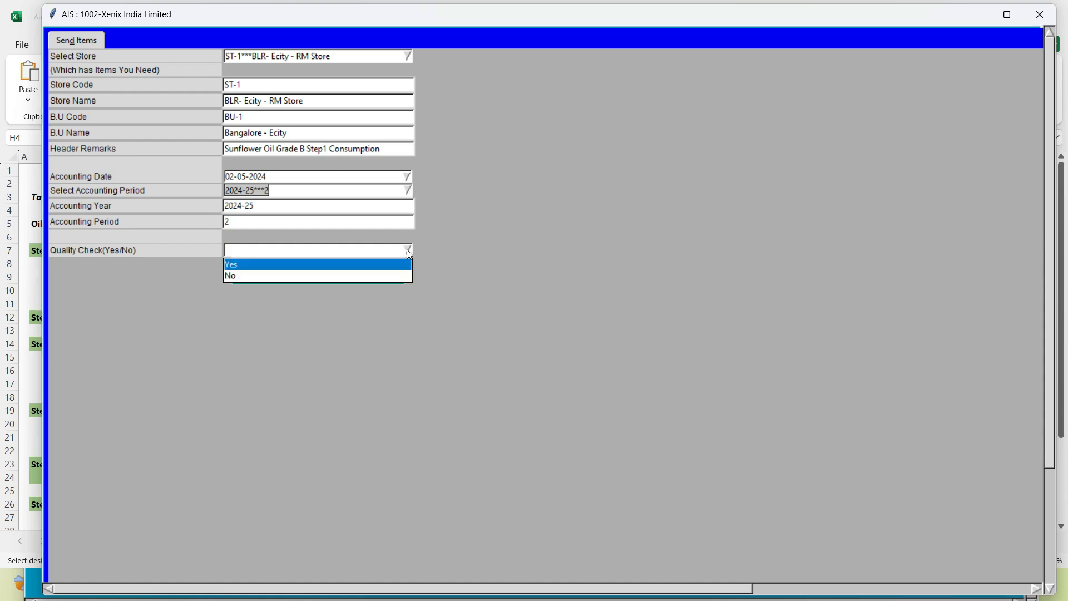
pyautogui.click(309, 266)
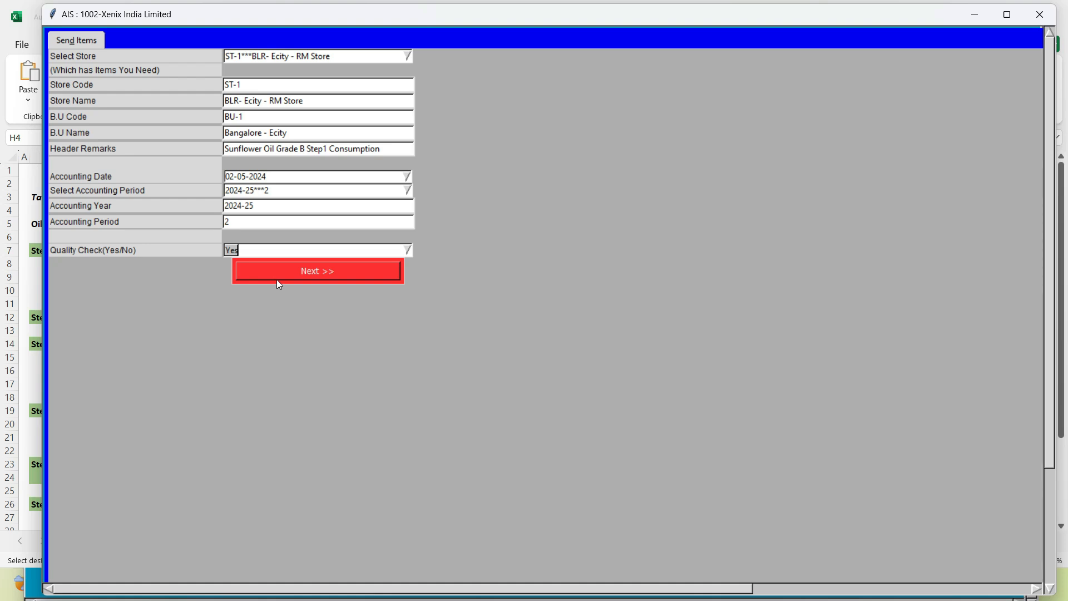
pyautogui.click(287, 273)
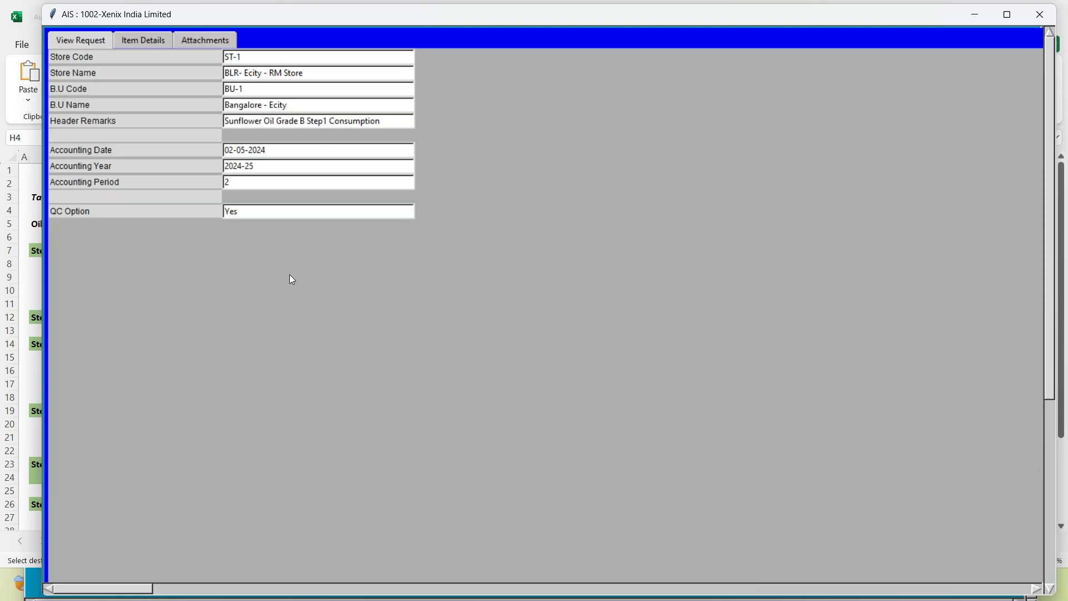
pyautogui.click(135, 45)
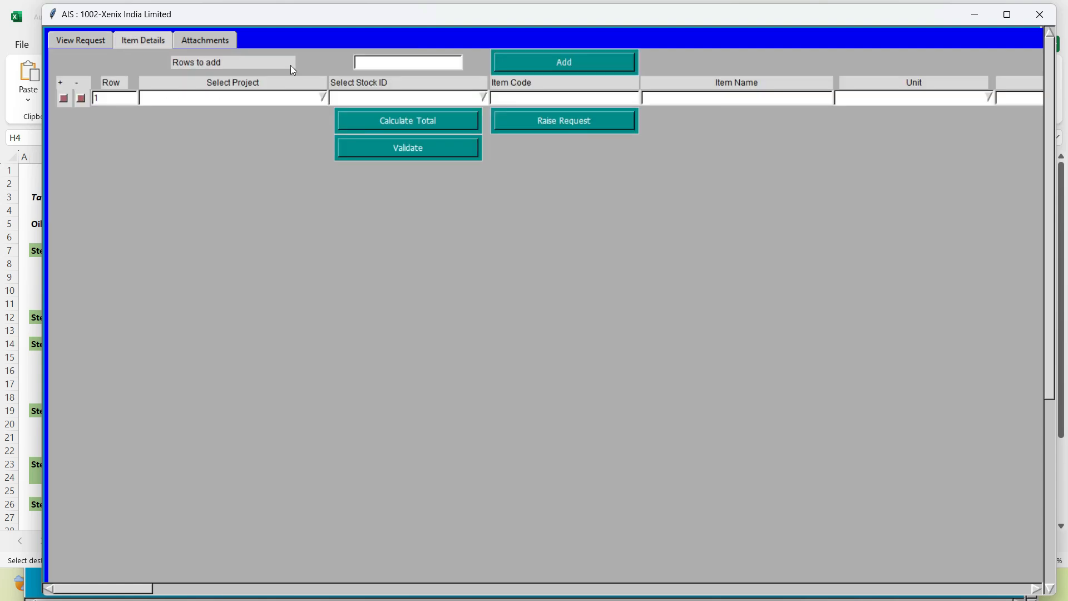
# Review the Step 1 materials in the Oil Manufacture workbook and add a second item row at the end of the AIS request
pyautogui.hotkey('alt', 'Tab')
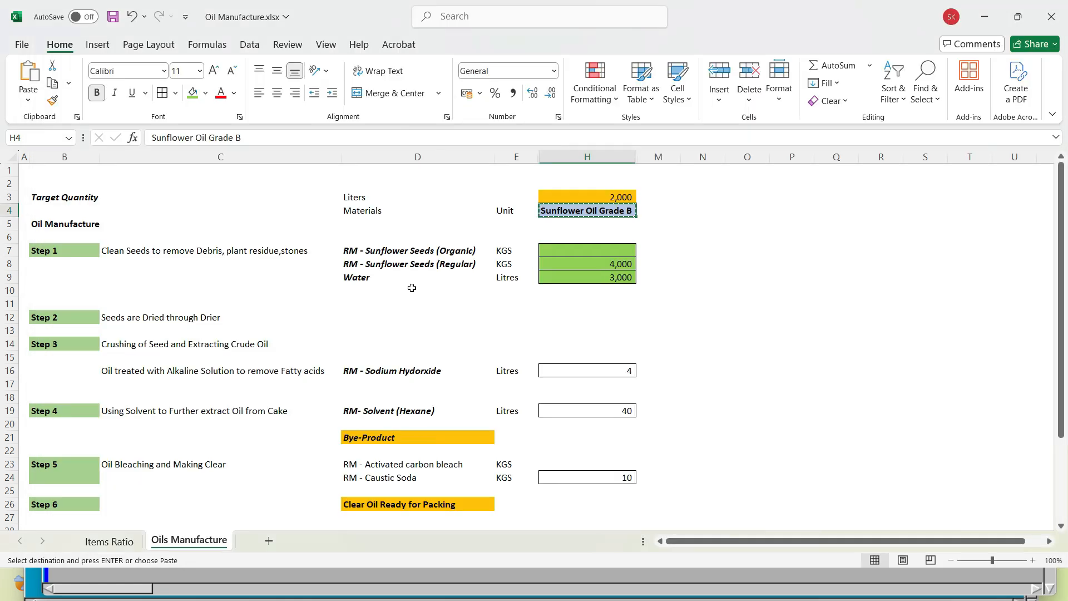
pyautogui.click(439, 262)
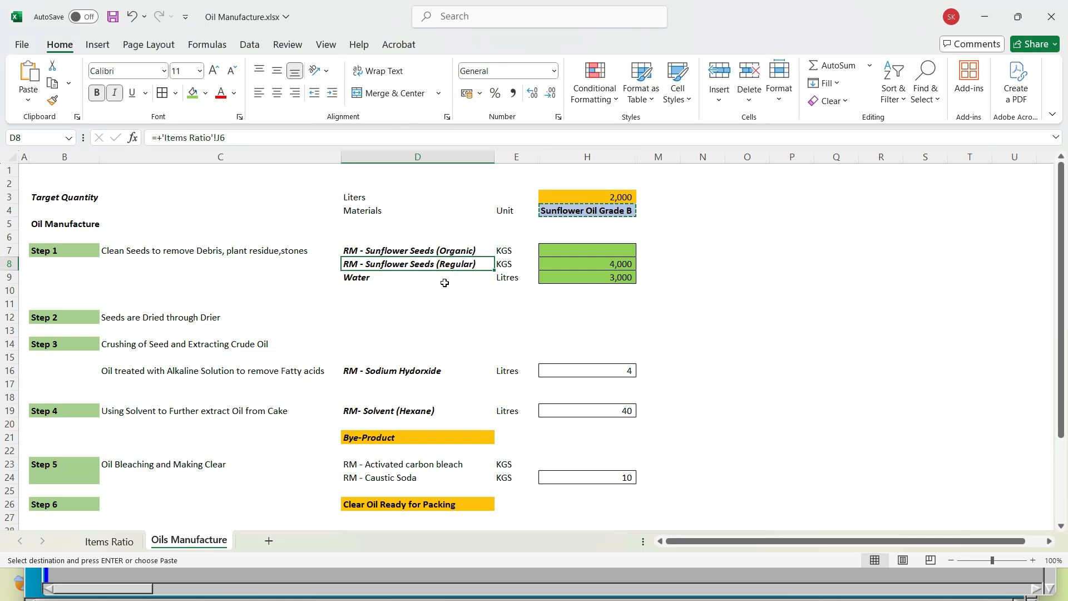
pyautogui.click(371, 278)
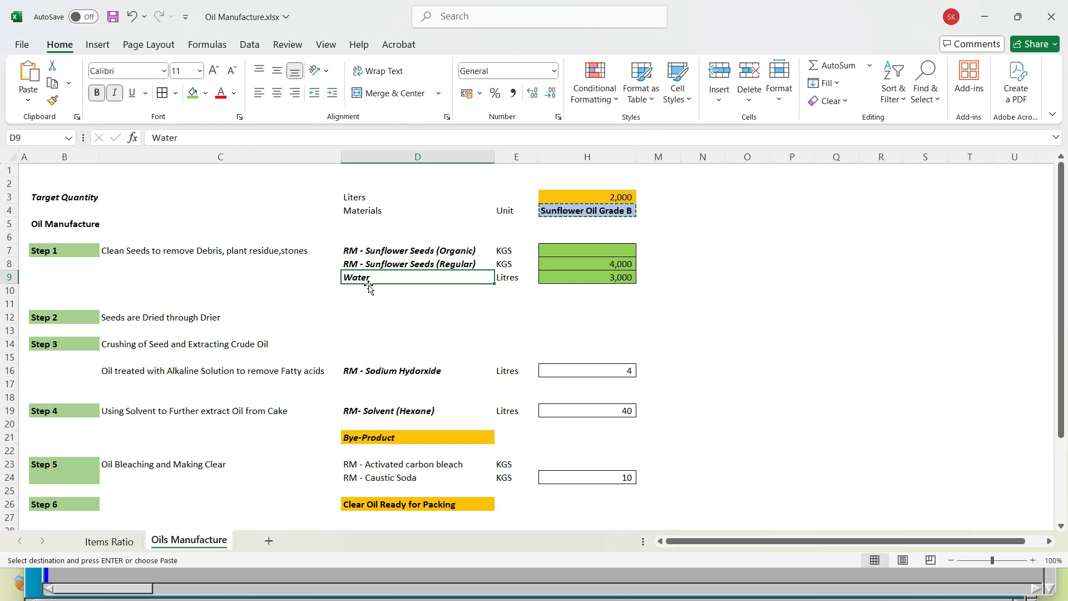
pyautogui.click(392, 267)
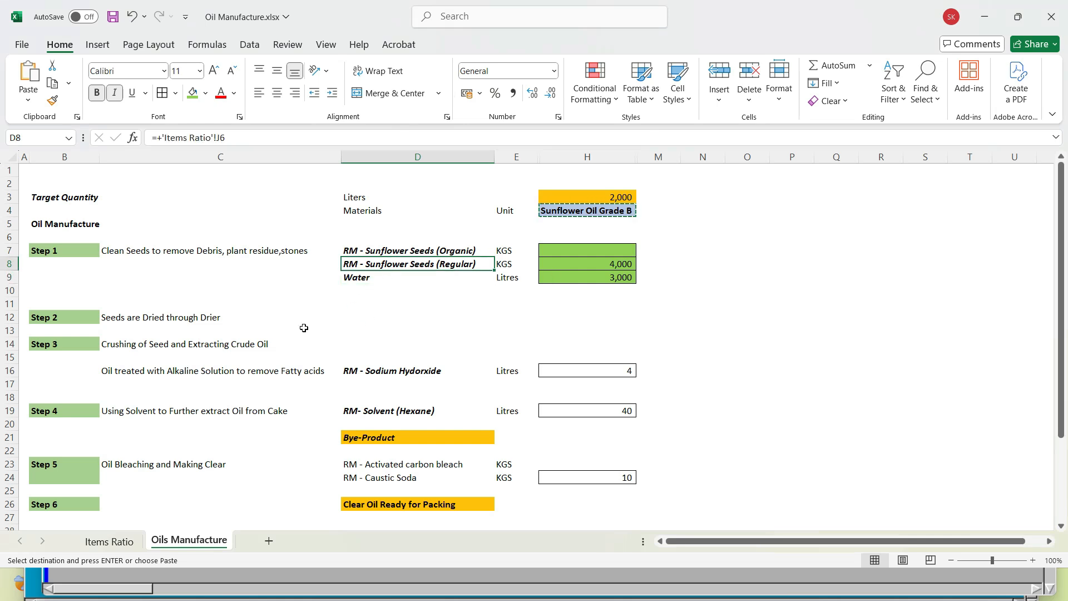
pyautogui.hotkey('alt', 'Tab')
pyautogui.click(65, 99)
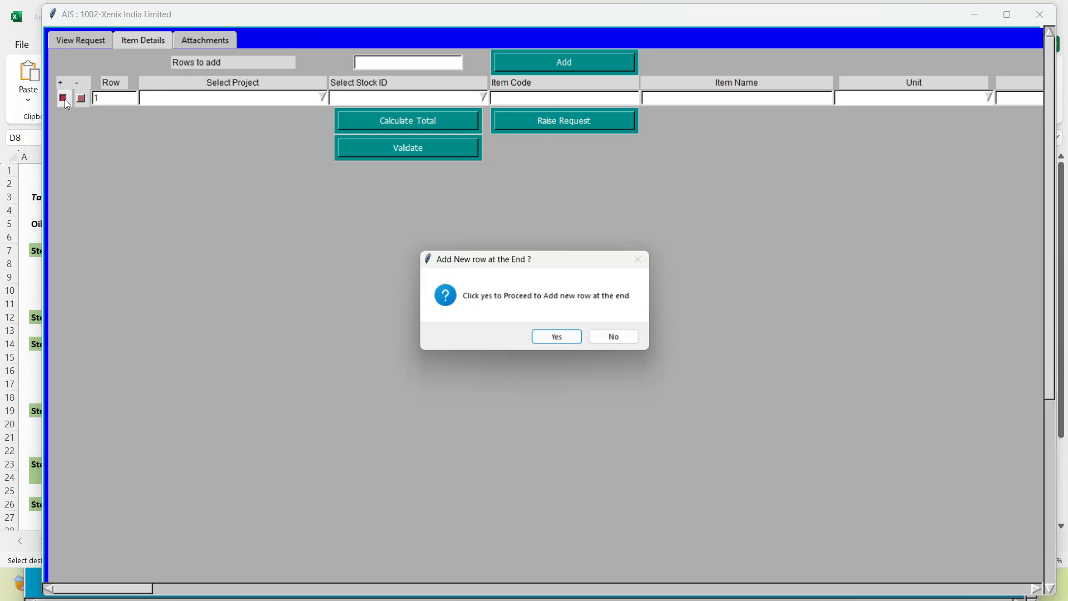
pyautogui.press('Return')
# Copy Project-34 from cell D33 of the Oil Manufacture workbook and set it as the project on both item rows
pyautogui.click(193, 104)
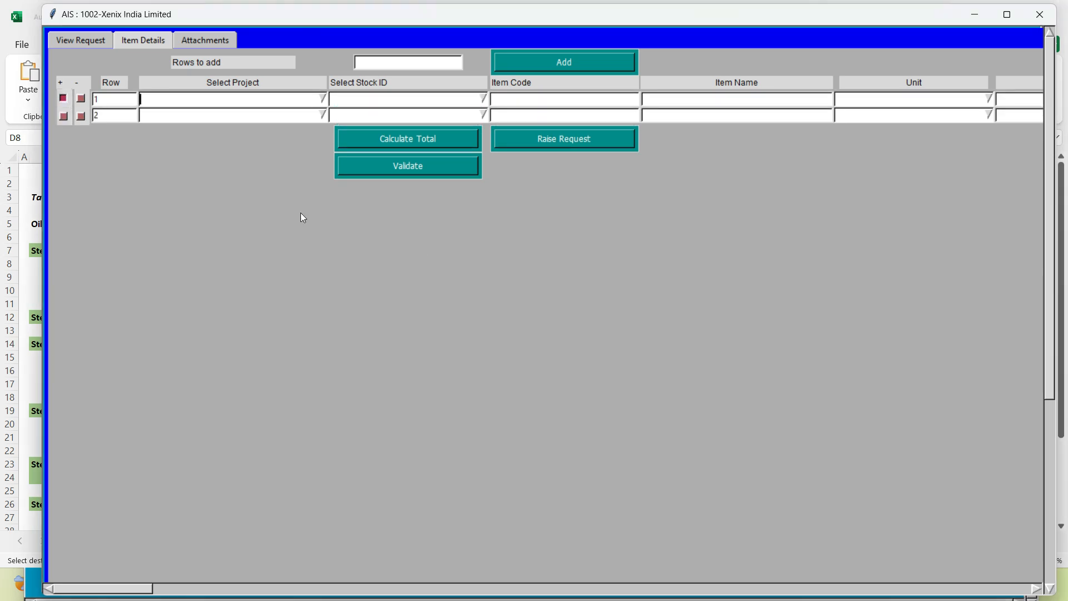
pyautogui.hotkey('alt', 'Tab')
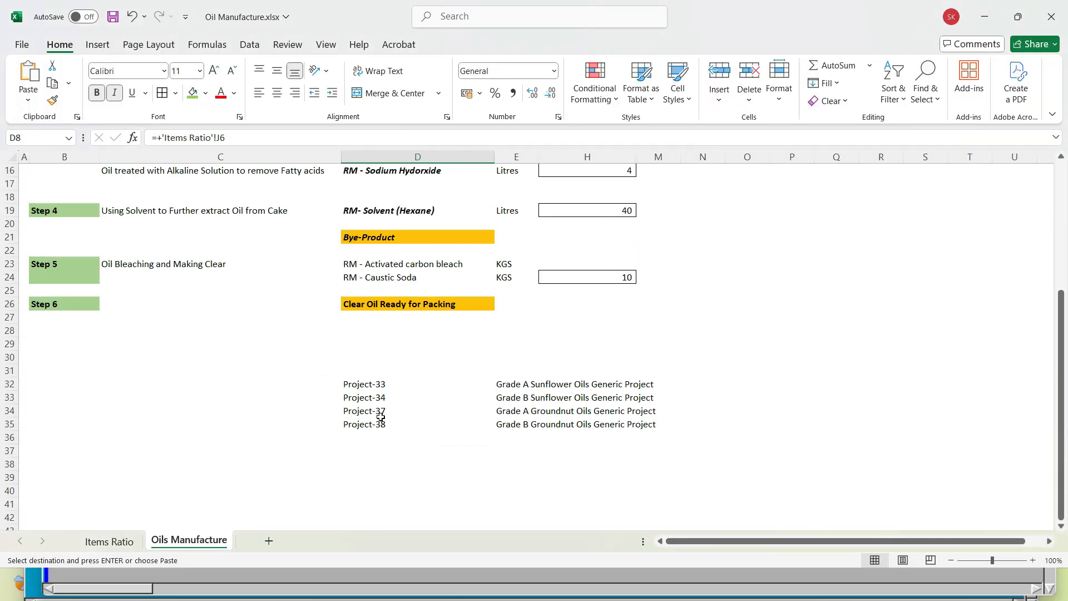
pyautogui.click(363, 398)
pyautogui.hotkey('ctrl', 'c')
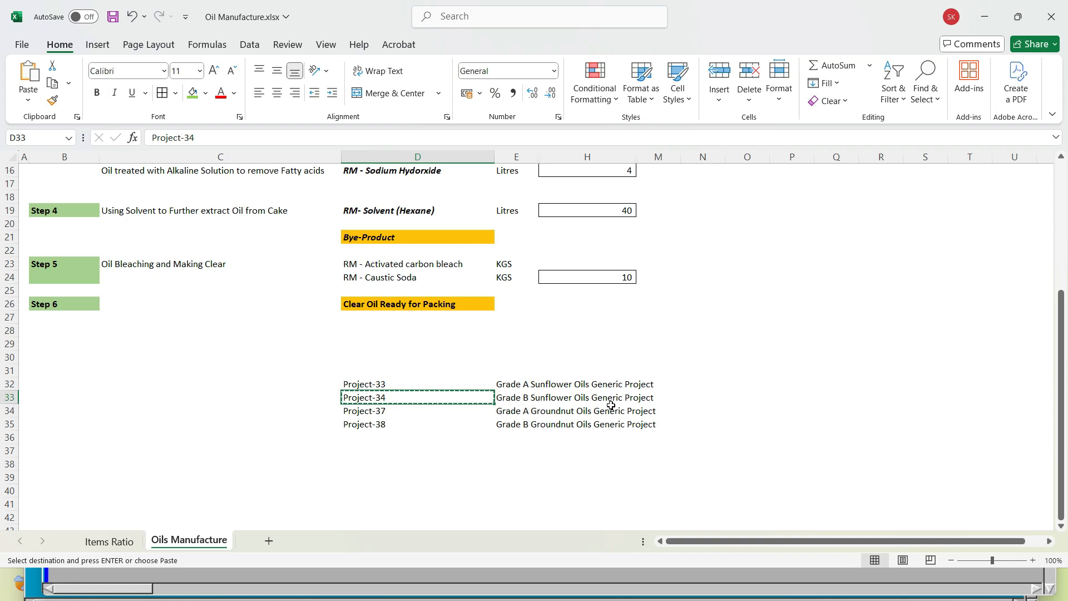
pyautogui.hotkey('alt', 'Tab')
pyautogui.hotkey('ctrl', 'v')
pyautogui.press('Return')
pyautogui.hotkey('ctrl', 'v')
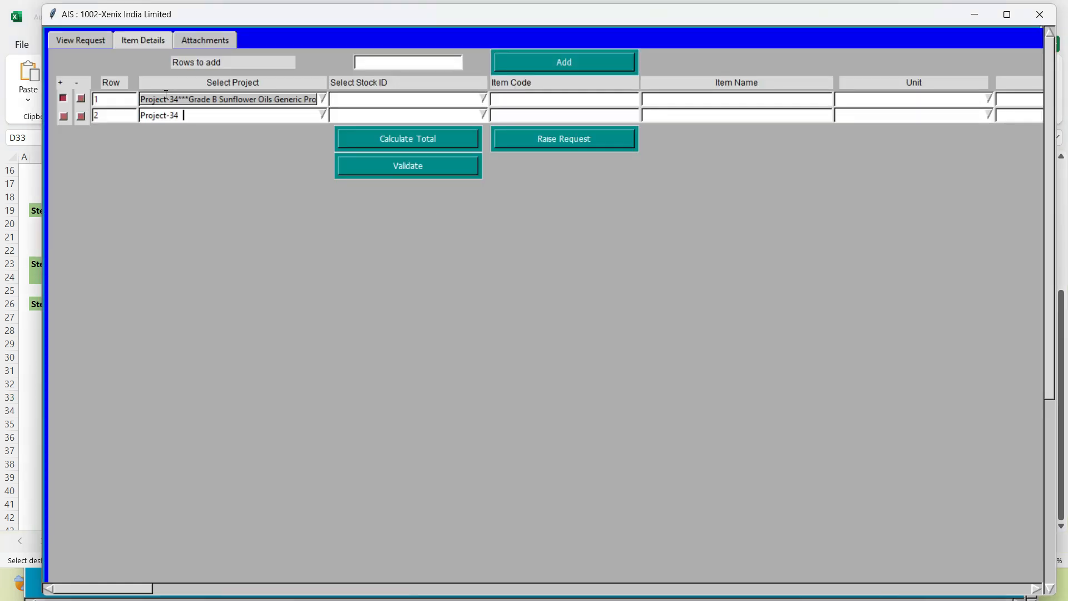
pyautogui.press('Return')
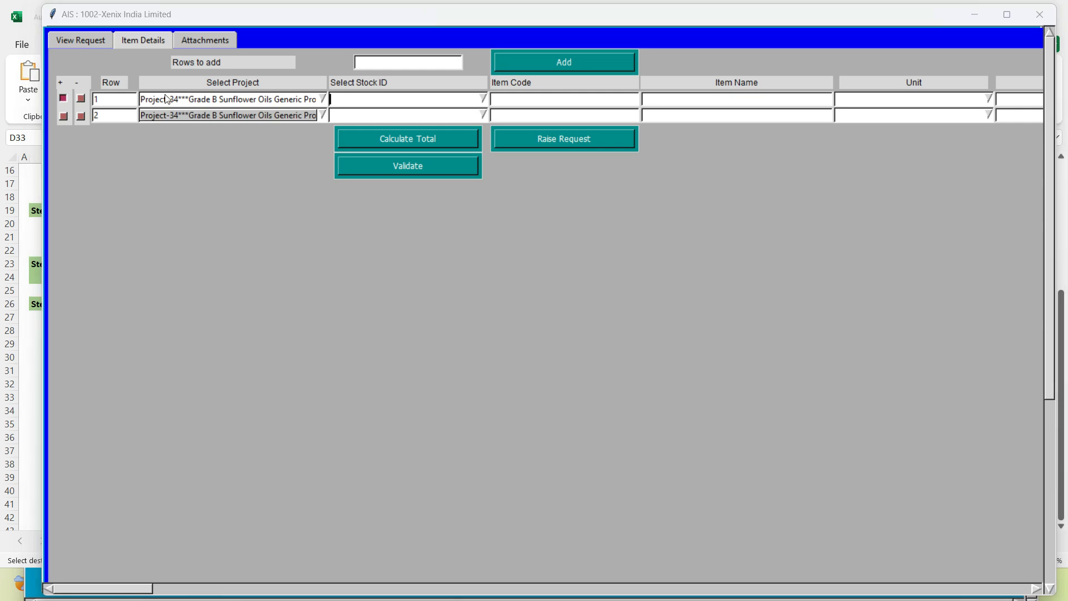
# Look over the Bin Data sheet of the Stock_register workbook for the items' stock numbers
pyautogui.hotkey('alt', 'Tab')
pyautogui.hotkey('alt', 'Tab')
pyautogui.hotkey('alt', 'Tab')
pyautogui.hotkey('alt', 'Tab')
pyautogui.hotkey('alt', 'Tab')
pyautogui.hotkey('alt', 'Tab')
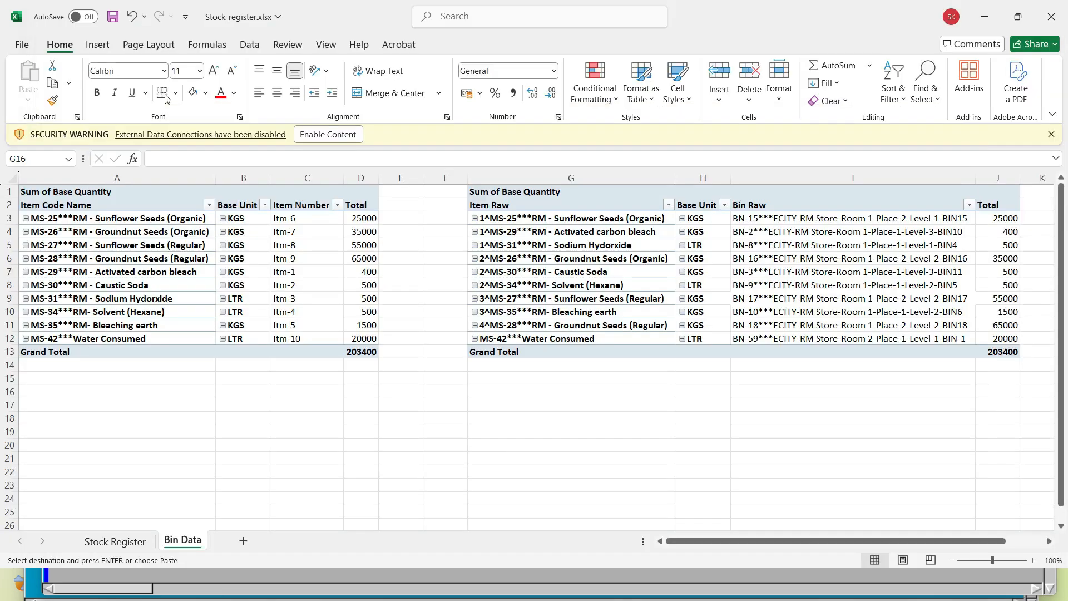
pyautogui.click(144, 396)
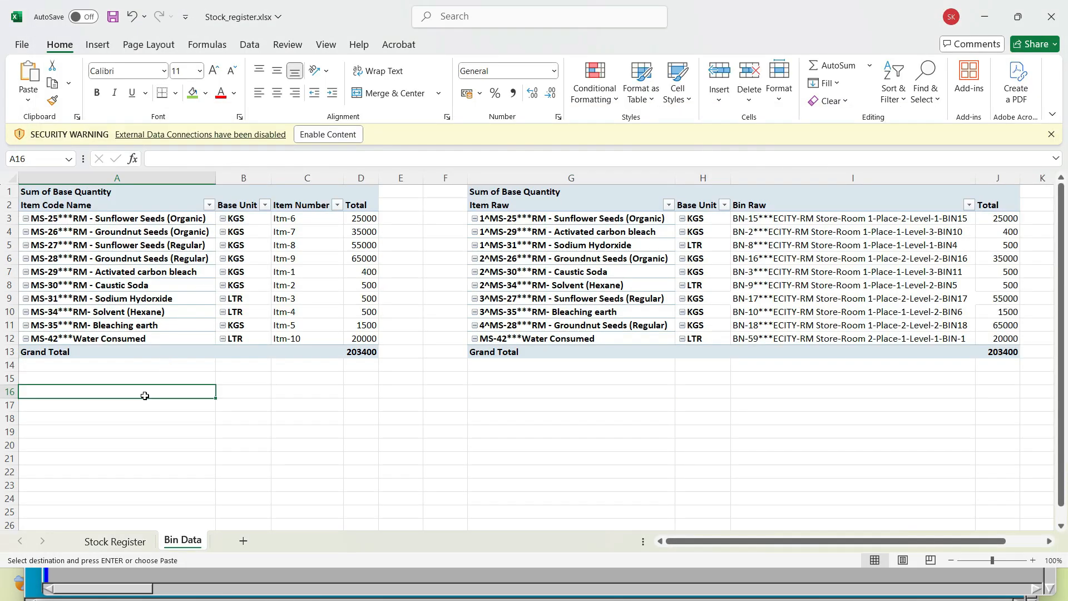
pyautogui.hotkey('alt', 'Tab')
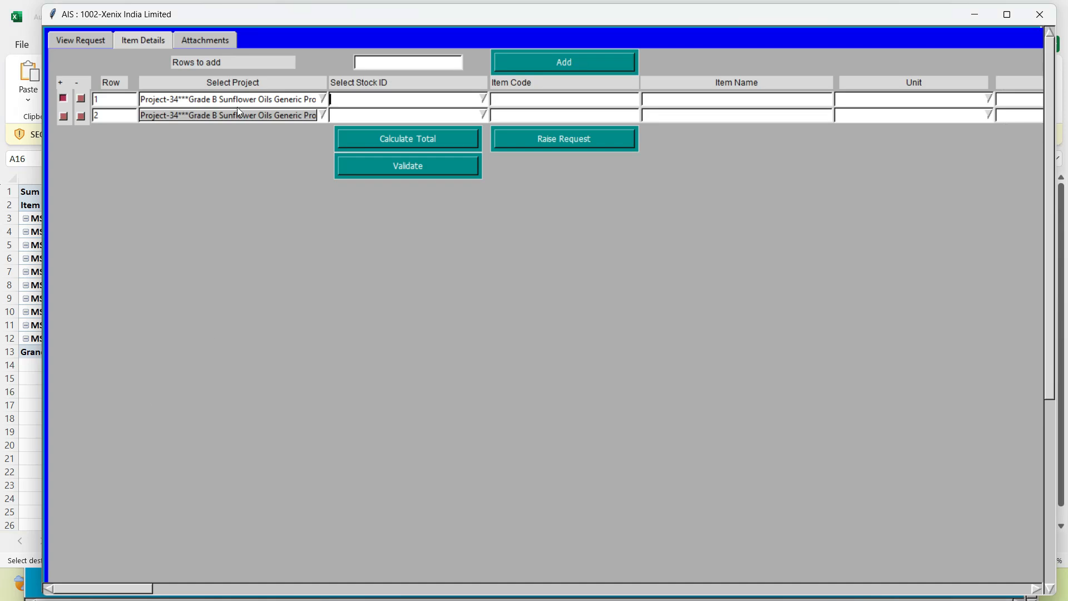
pyautogui.click(227, 96)
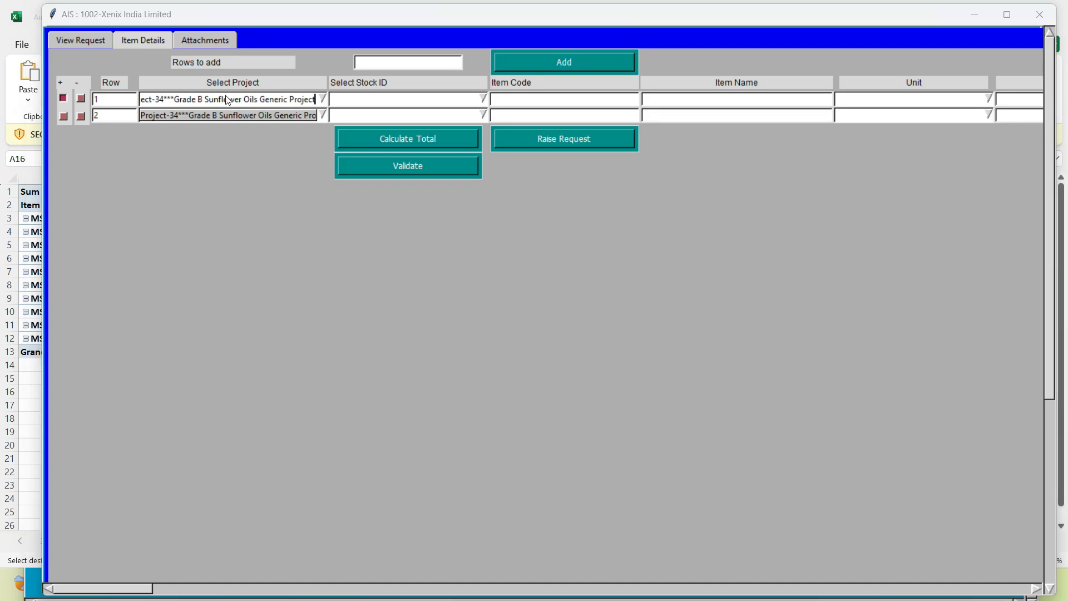
# Copy the regular sunflower seeds name from cell D8 of Oil Manufacture and search for it in Stock_register's Bin Data sheet
pyautogui.hotkey('alt', 'Tab')
pyautogui.hotkey('alt', 'Tab')
pyautogui.scroll(5, 384, 278)
pyautogui.click(390, 263)
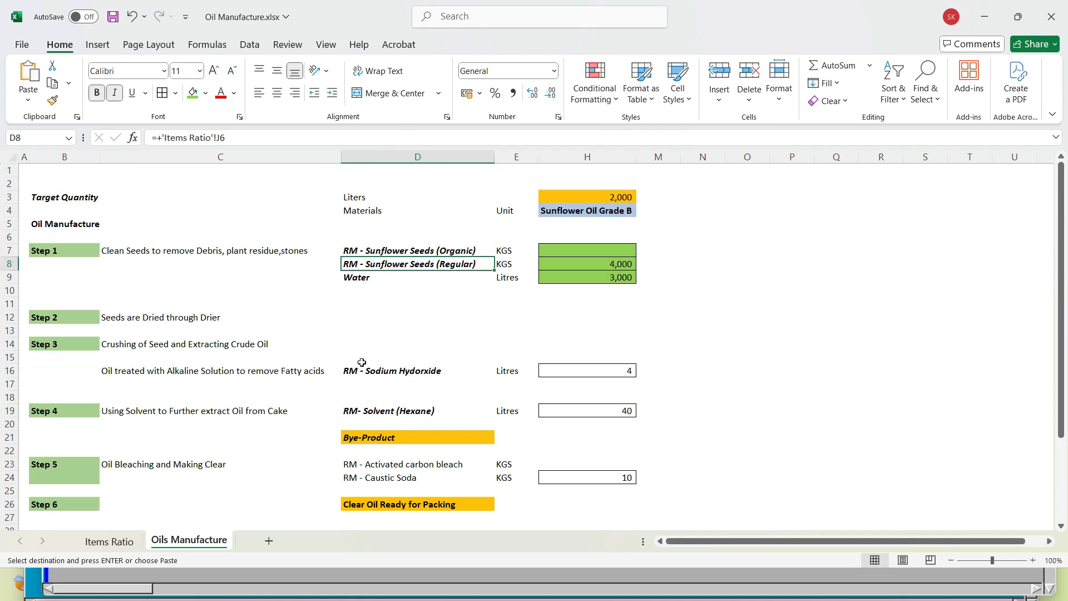
pyautogui.hotkey('ctrl', 'c')
pyautogui.hotkey('alt', 'Tab')
pyautogui.hotkey('alt', 'Tab')
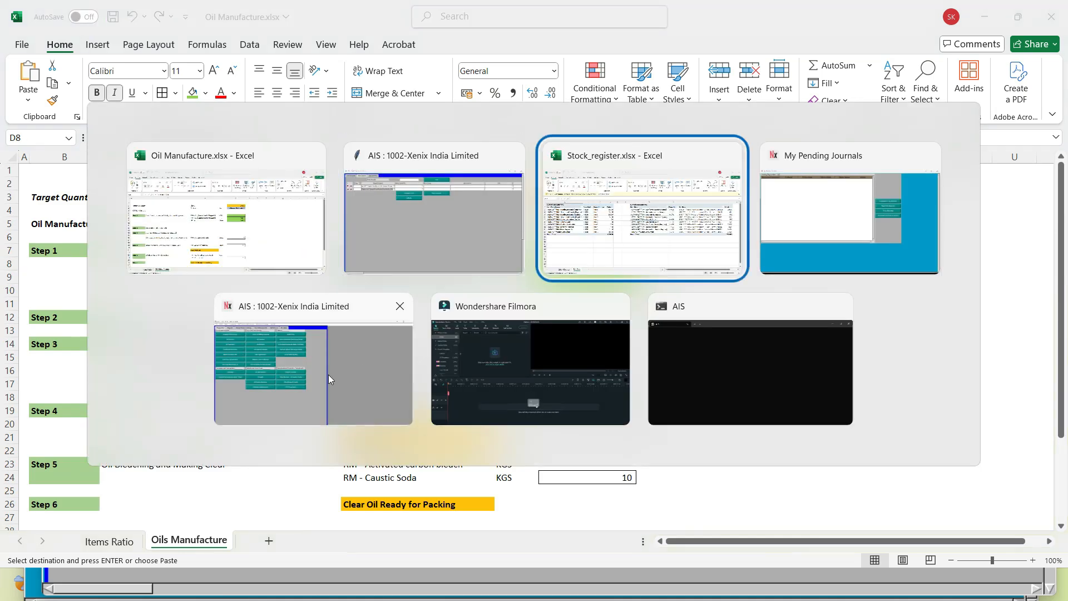
pyautogui.press('Return')
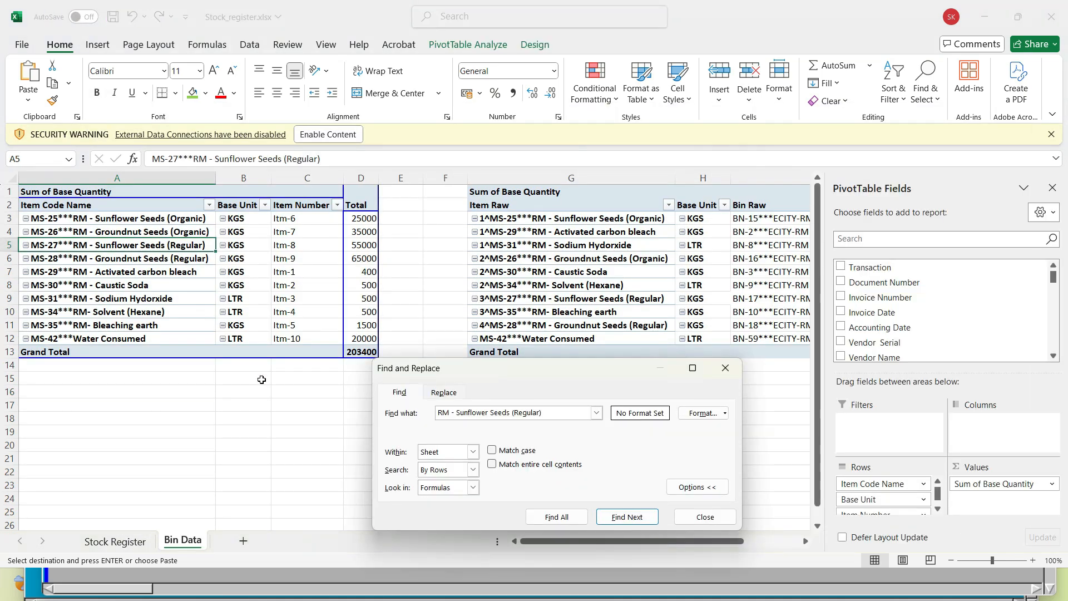
# Fill the regular sunflower seeds' item number cell C5 with green and copy its text, Itm-8
pyautogui.press('Escape')
pyautogui.press('Right')
pyautogui.press('Right')
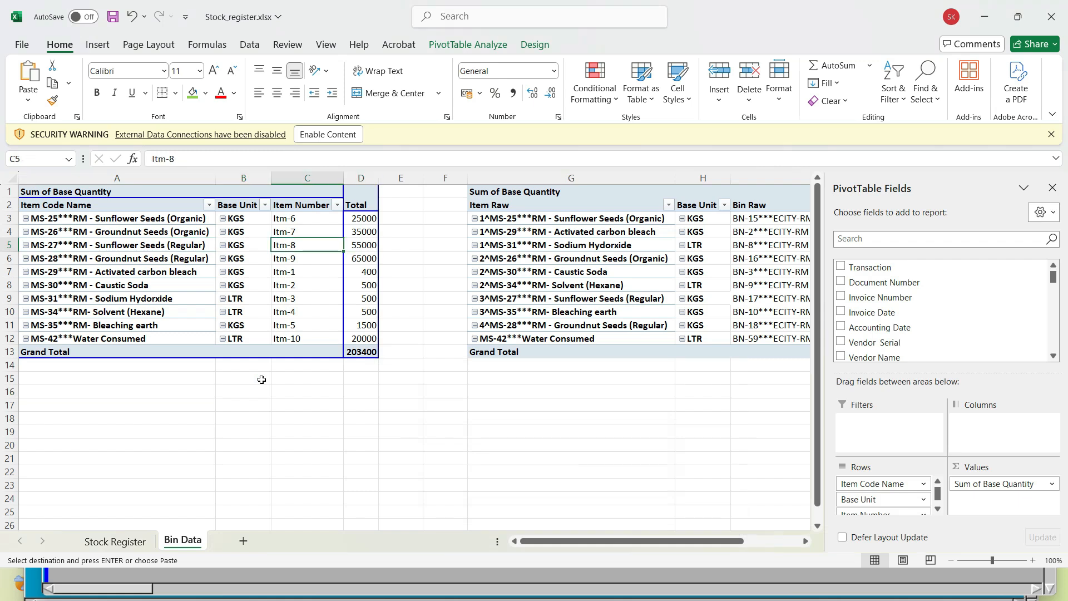
pyautogui.click(192, 92)
pyautogui.moveTo(175, 159); pyautogui.dragTo(134, 169)
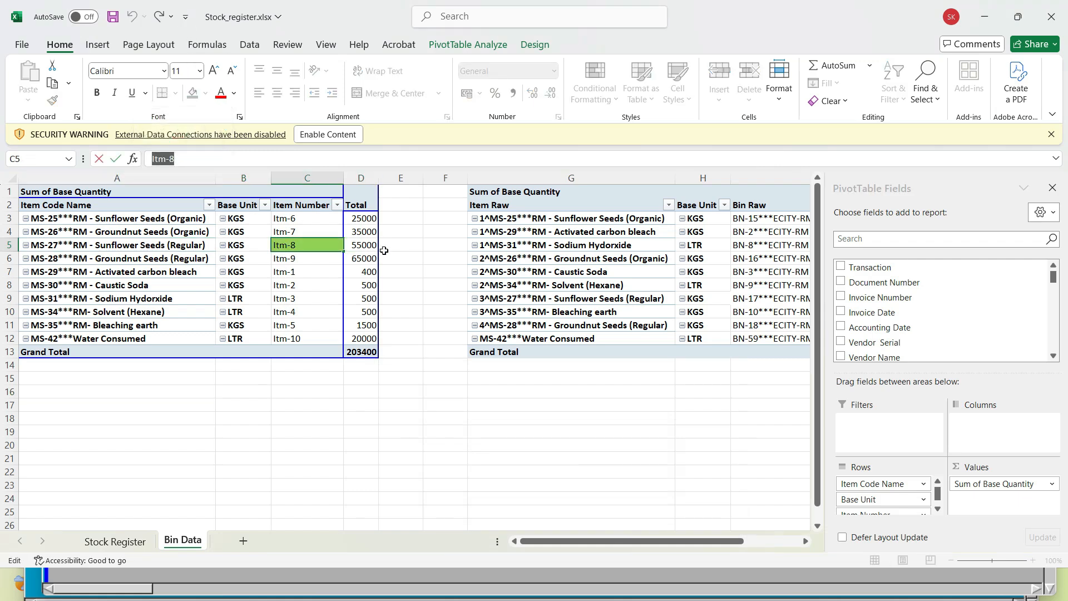
# Set the stock ID of row 1 in the AIS request to Itm-8
pyautogui.hotkey('alt', 'Tab')
pyautogui.hotkey('alt', 'Tab')
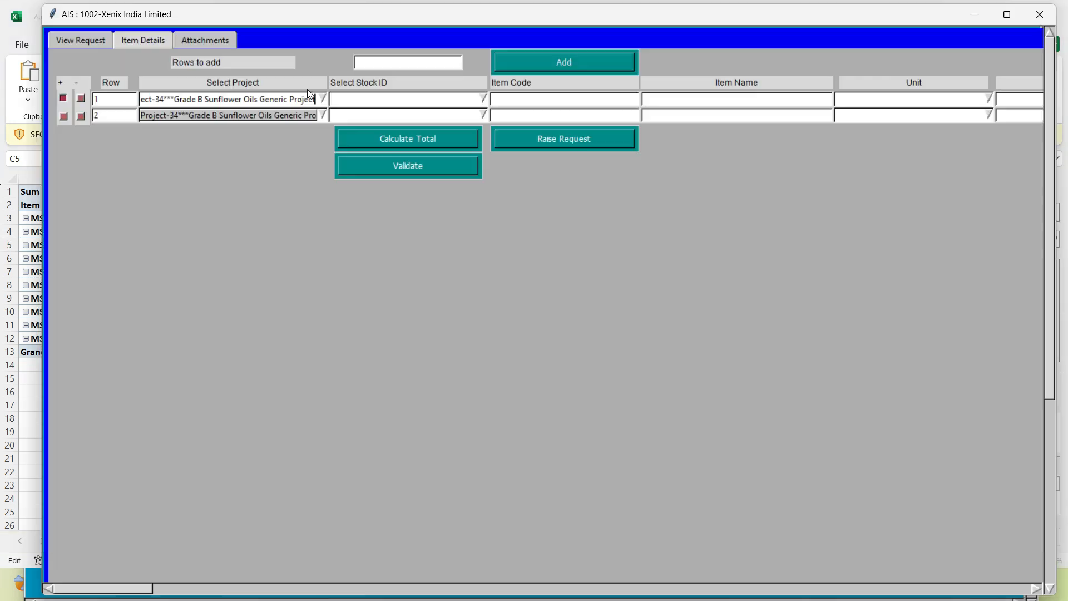
pyautogui.click(335, 97)
pyautogui.write('Itm')
pyautogui.click(344, 99)
pyautogui.moveTo(351, 104); pyautogui.dragTo(300, 106)
pyautogui.press('End')
pyautogui.write('8')
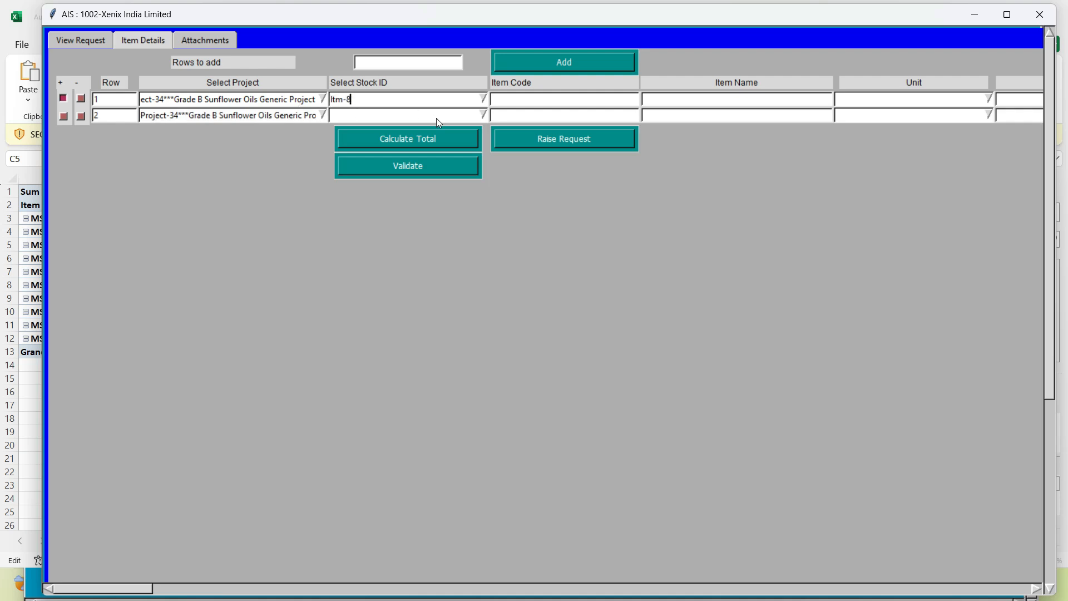
pyautogui.press('Return')
pyautogui.hotkey('ctrl', 'c')
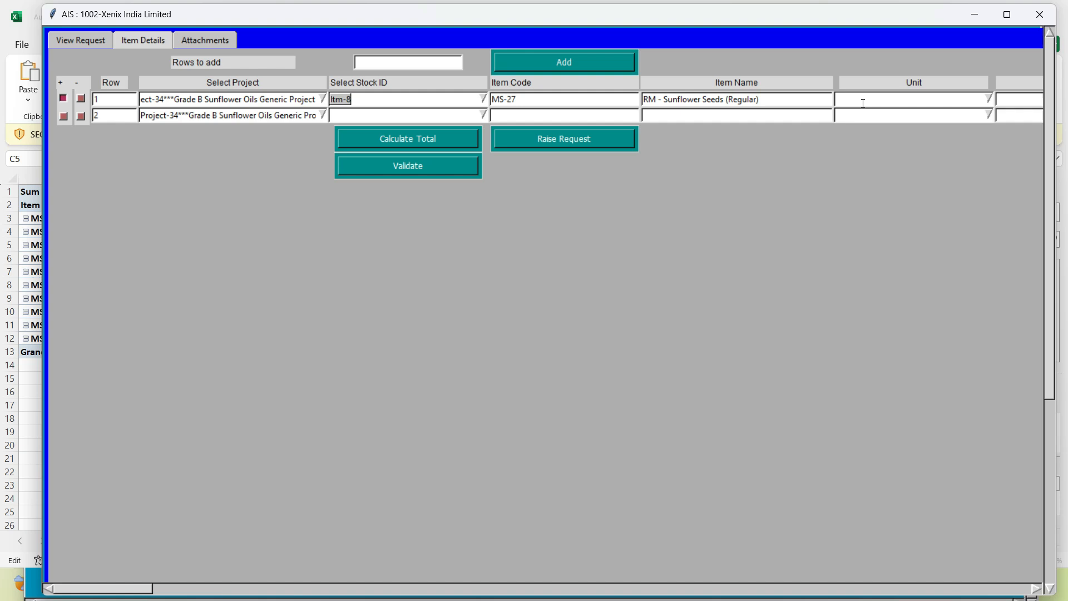
# Set the unit of row 1 to KGS
pyautogui.write('KGS')
pyautogui.press('Return')
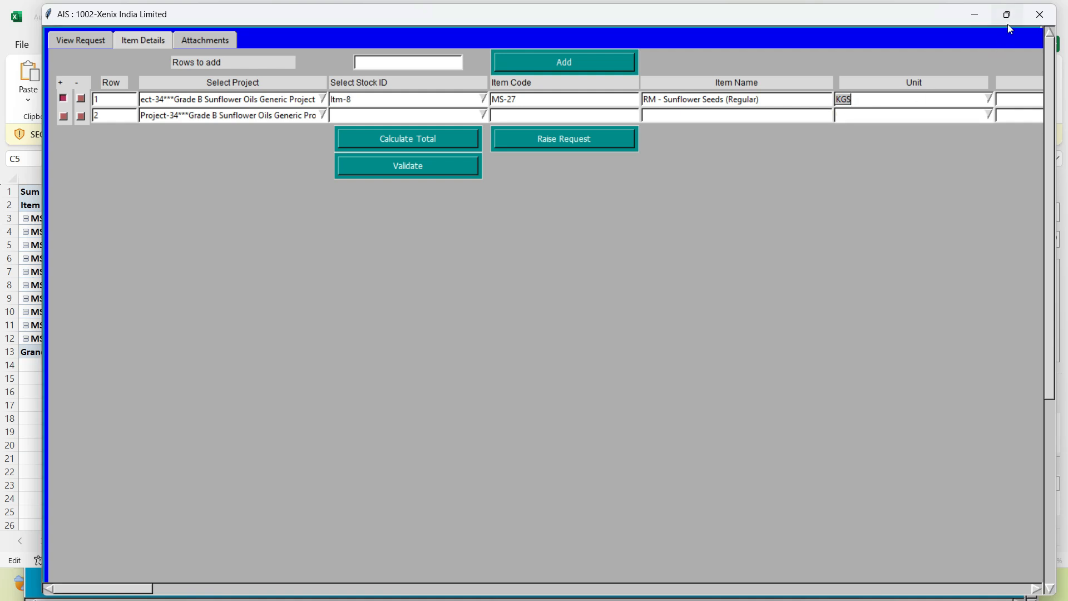
# Look up the regular sunflower seeds quantity in cell H8 of Oil Manufacture and enter 4000 as row 1's quantity
pyautogui.click(1007, 23)
pyautogui.moveTo(51, 554); pyautogui.dragTo(121, 561)
pyautogui.press('Tab')
pyautogui.hotkey('alt', 'Tab')
pyautogui.press('Tab')
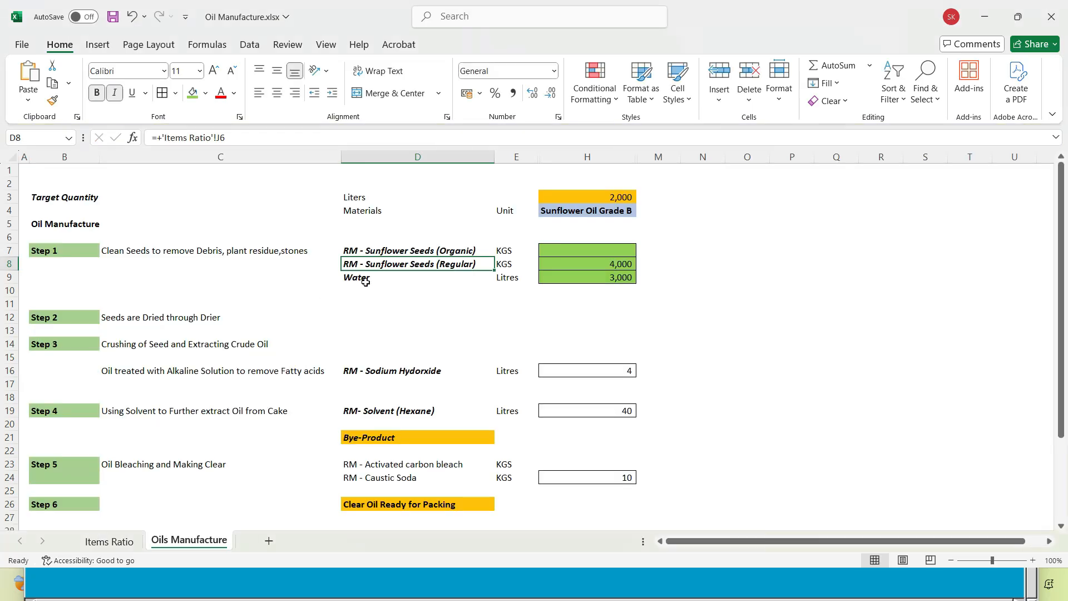
pyautogui.click(617, 265)
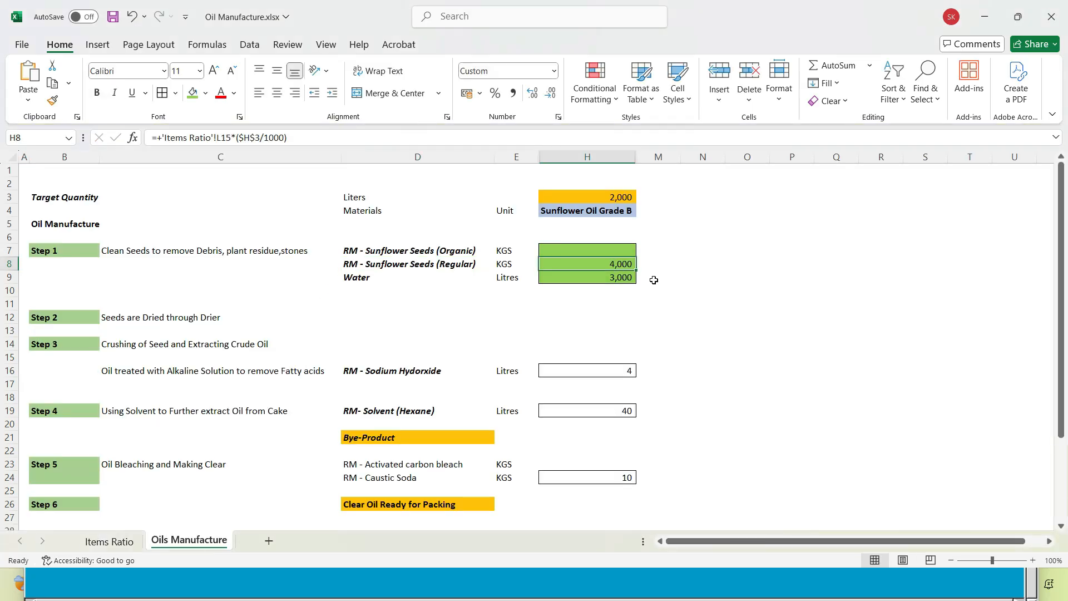
pyautogui.hotkey('alt', 'Tab')
pyautogui.hotkey('alt', 'Tab')
pyautogui.press('Tab')
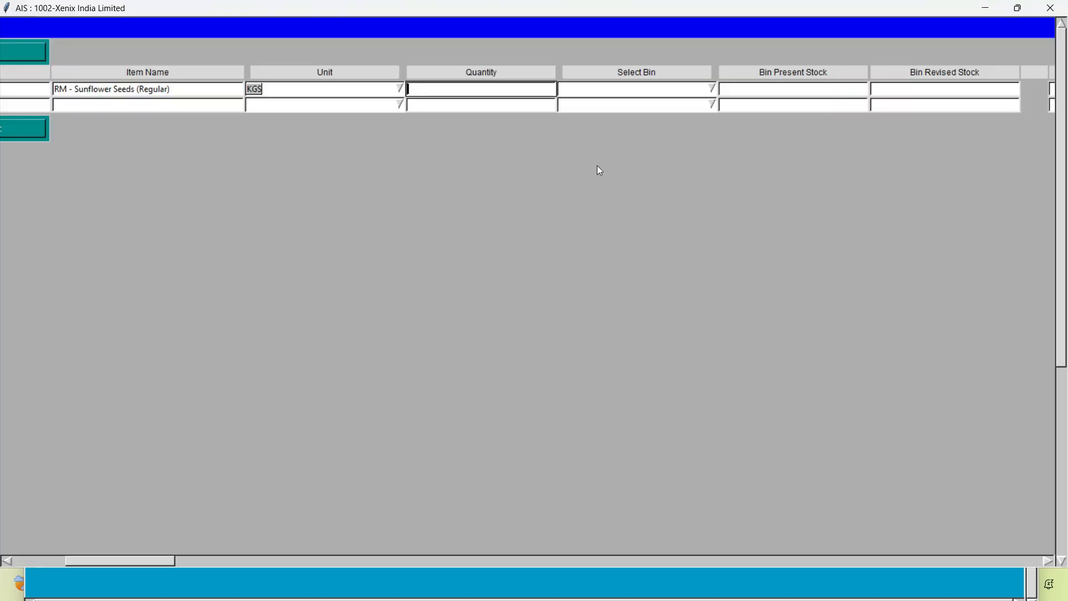
pyautogui.write('4000')
pyautogui.press('Return')
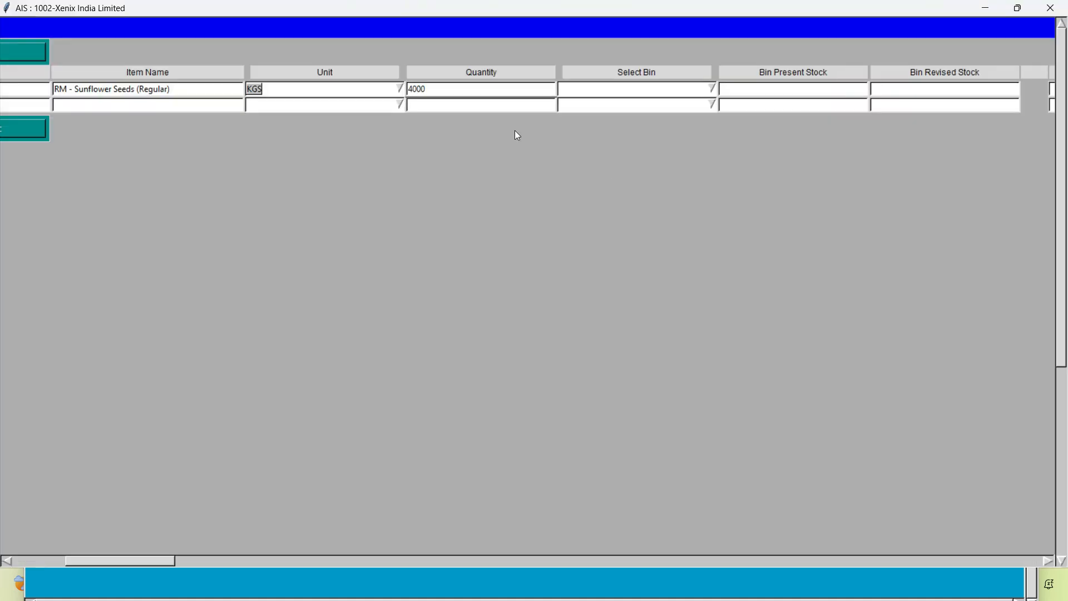
# Search the Bin Data sheet of Stock_register for Itm-8 to look up row 1's bin
pyautogui.click(603, 89)
pyautogui.hotkey('alt', 'Tab')
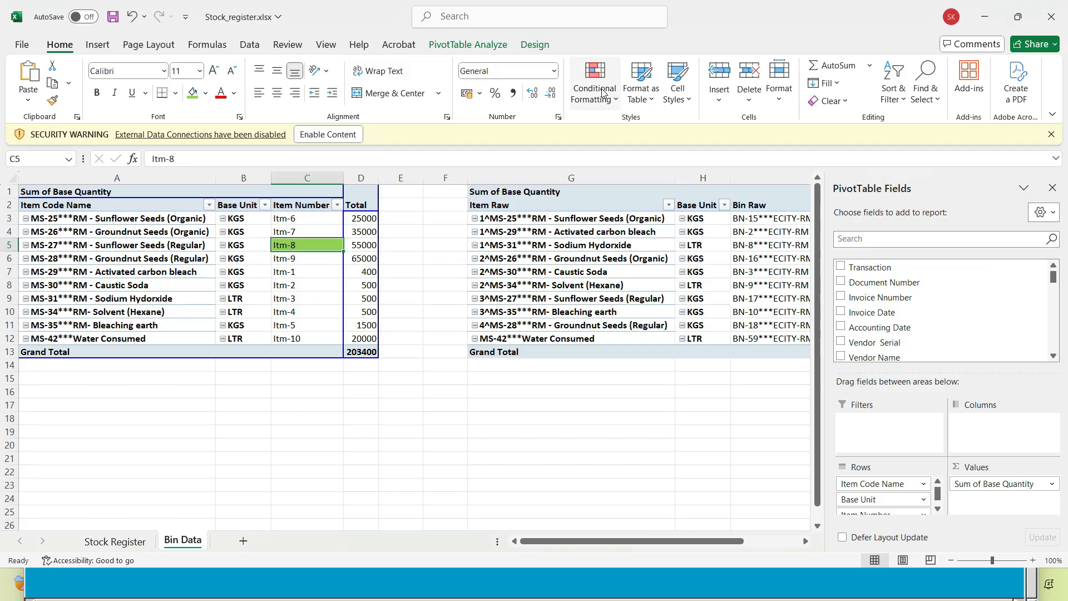
pyautogui.click(191, 246)
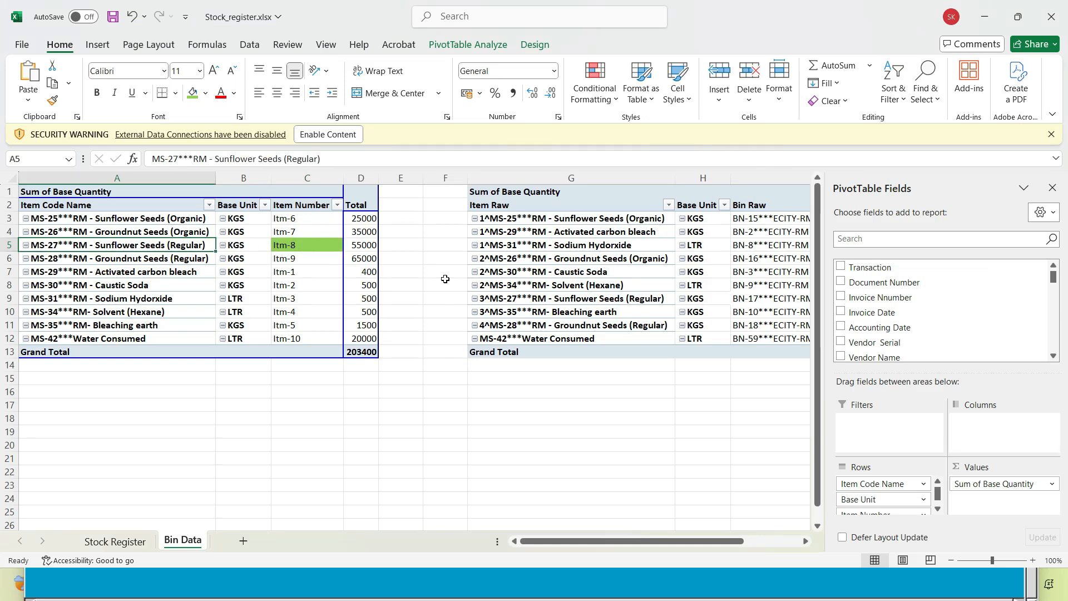
pyautogui.click(444, 259)
pyautogui.hotkey('ctrl', 'f')
pyautogui.hotkey('ctrl', 'v')
pyautogui.press('Return')
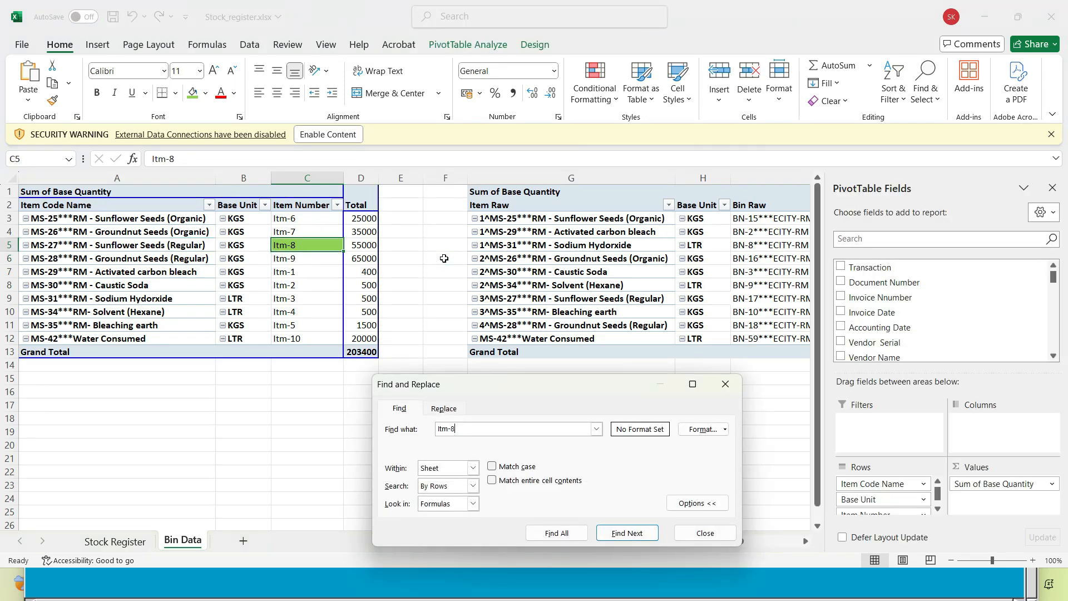
# Copy the item code name MS-27***RM - Sunflower Seeds (Regular) from cell A5 of the Bin Data sheet
pyautogui.press('Escape')
pyautogui.press('Right')
pyautogui.press('Right')
pyautogui.press('Right')
pyautogui.press('Left')
pyautogui.press('Left')
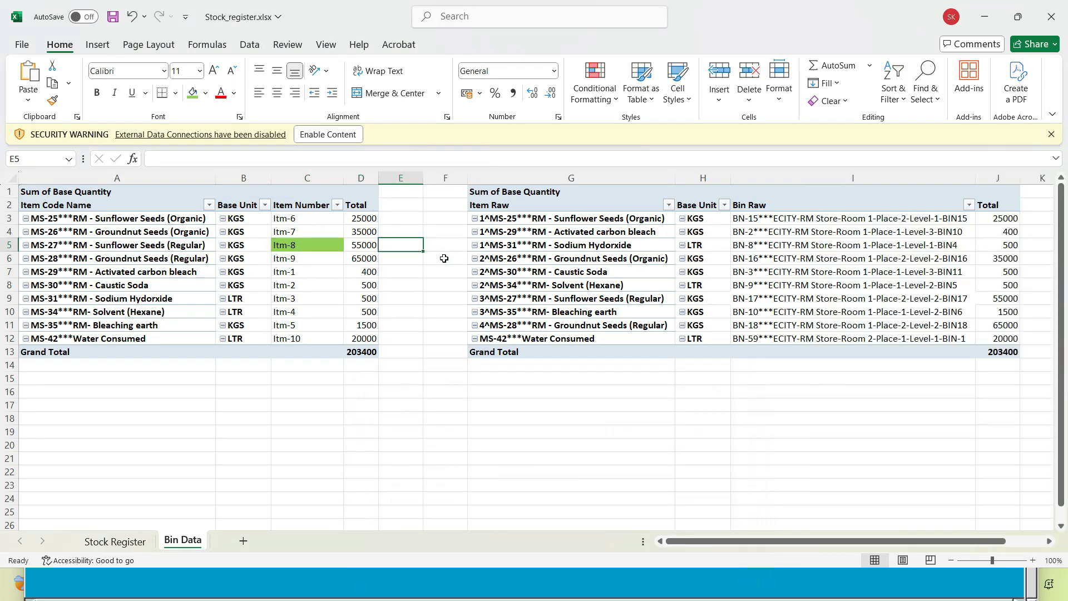
pyautogui.press('Home')
pyautogui.hotkey('ctrl', 'c')
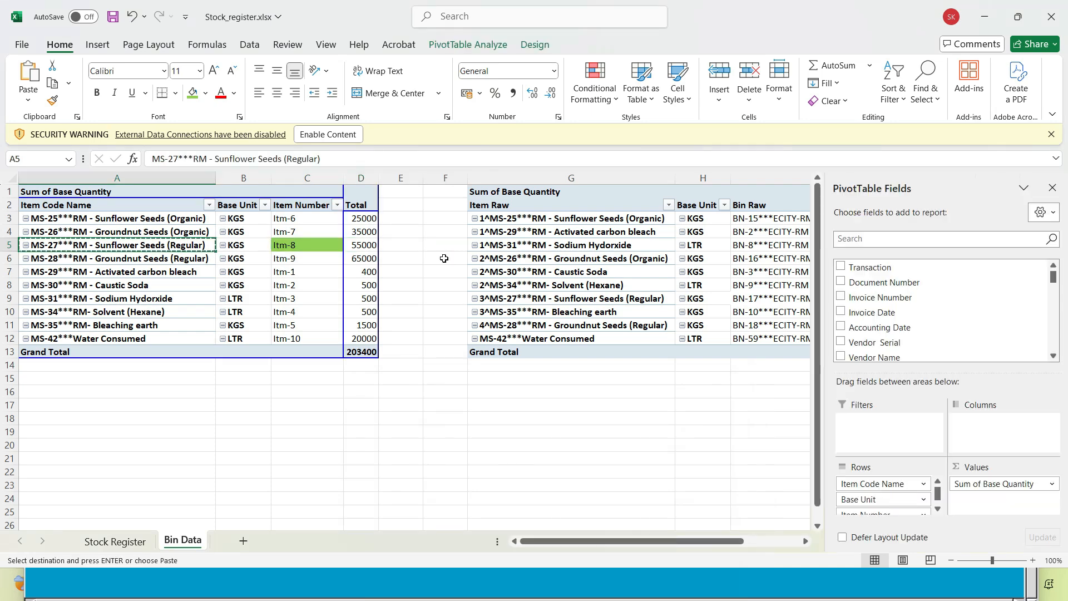
# Find the copied item name in the Item Raw column of the bin table and fill its cell G9 with green
pyautogui.hotkey('ctrl', 'f')
pyautogui.hotkey('ctrl', 'v')
pyautogui.press('Return')
pyautogui.press('Escape')
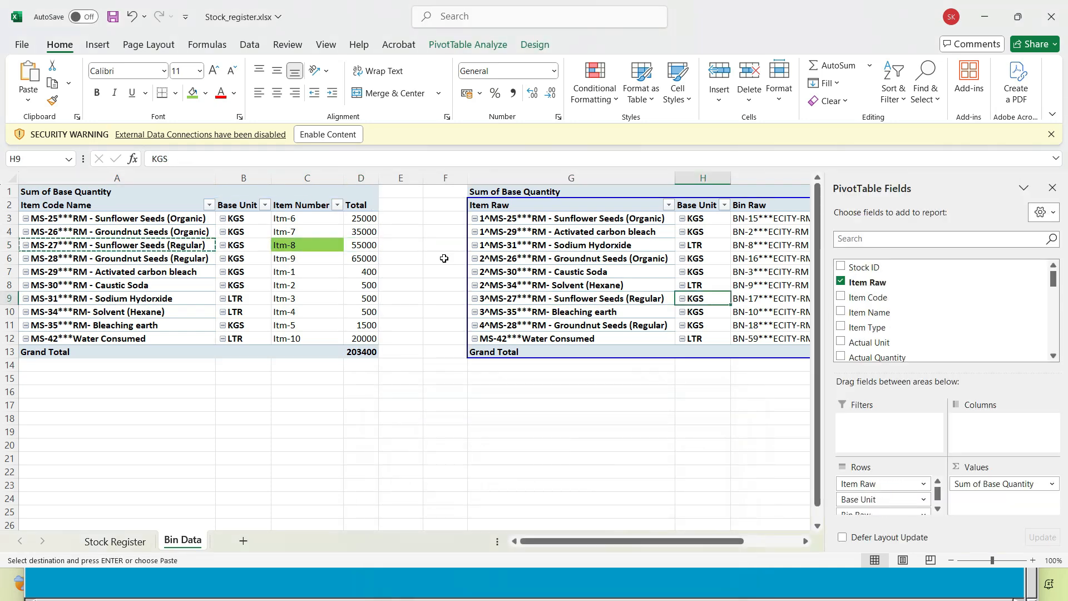
pyautogui.press('Right')
pyautogui.press('Right')
pyautogui.press('Left')
pyautogui.press('Left')
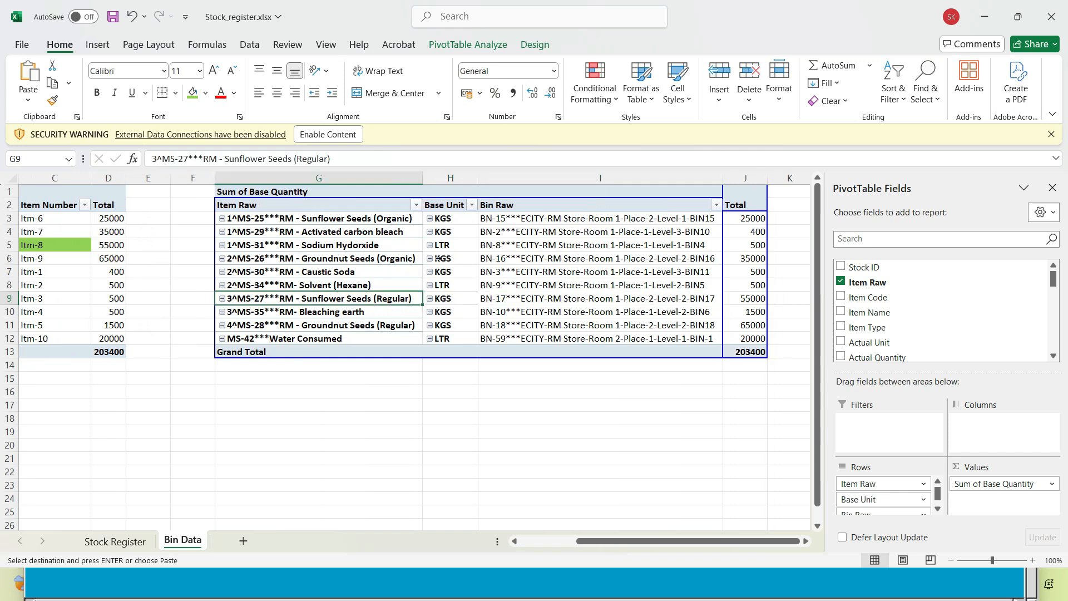
pyautogui.click(195, 96)
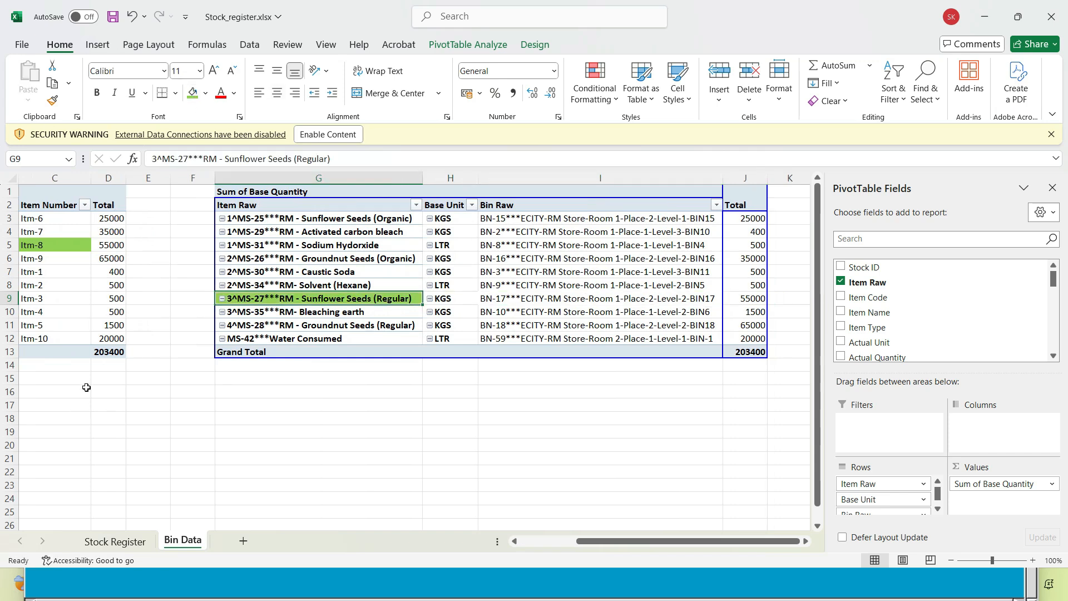
# Copy the Bin Raw value for MS-27 Sunflower Seeds (Regular) from cell I9 of the Bin Data sheet
pyautogui.click(74, 271)
pyautogui.press('Up')
pyautogui.press('Up')
pyautogui.press('Left')
pyautogui.press('Left')
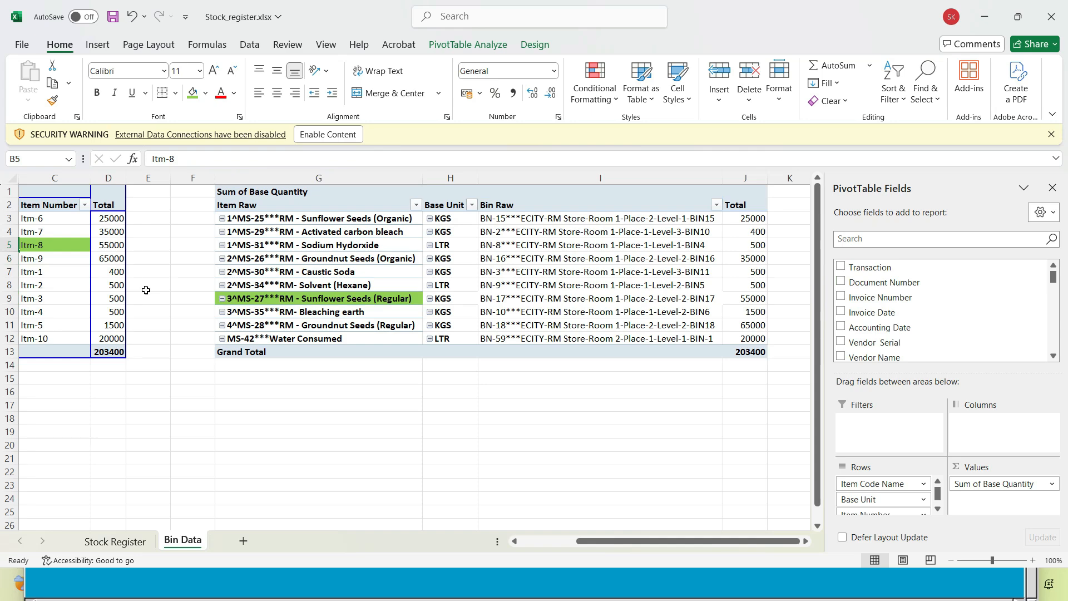
pyautogui.press('Right')
pyautogui.press('Right')
pyautogui.press('Right')
pyautogui.press('Right')
pyautogui.press('Down')
pyautogui.press('Down')
pyautogui.press('Down')
pyautogui.press('Right')
pyautogui.press('Right')
pyautogui.press('Down')
pyautogui.press('Down')
pyautogui.press('Up')
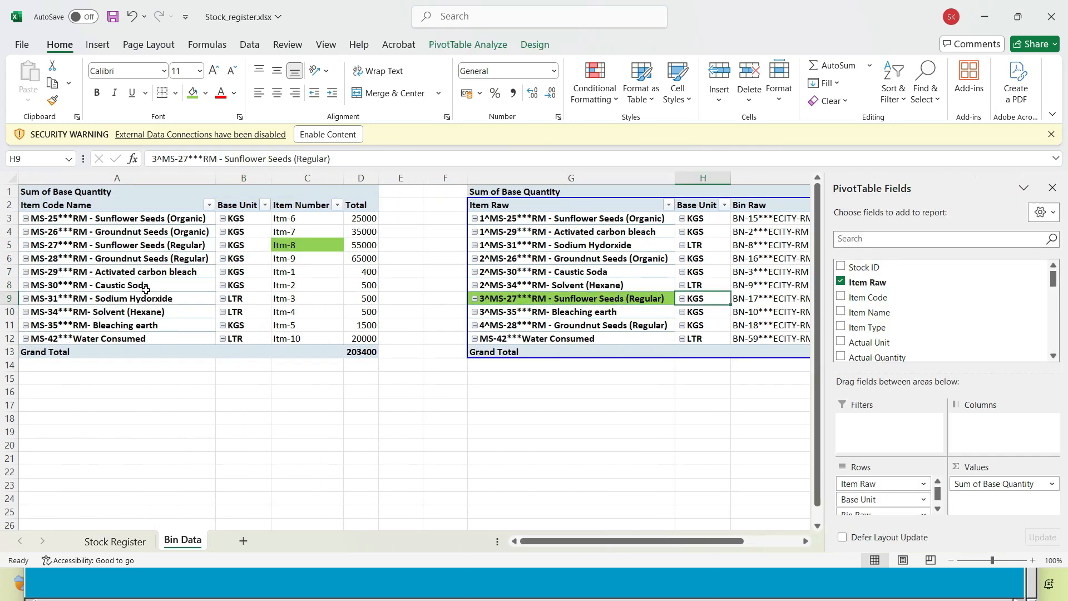
pyautogui.press('Right')
pyautogui.press('Right')
pyautogui.hotkey('ctrl', 'c')
# Switch to AIS and set row 1's bin to the copied BN-17***ECITY-RM Store-Room 1-Place-2-Level-2-BIN17
pyautogui.hotkey('alt', 'Tab')
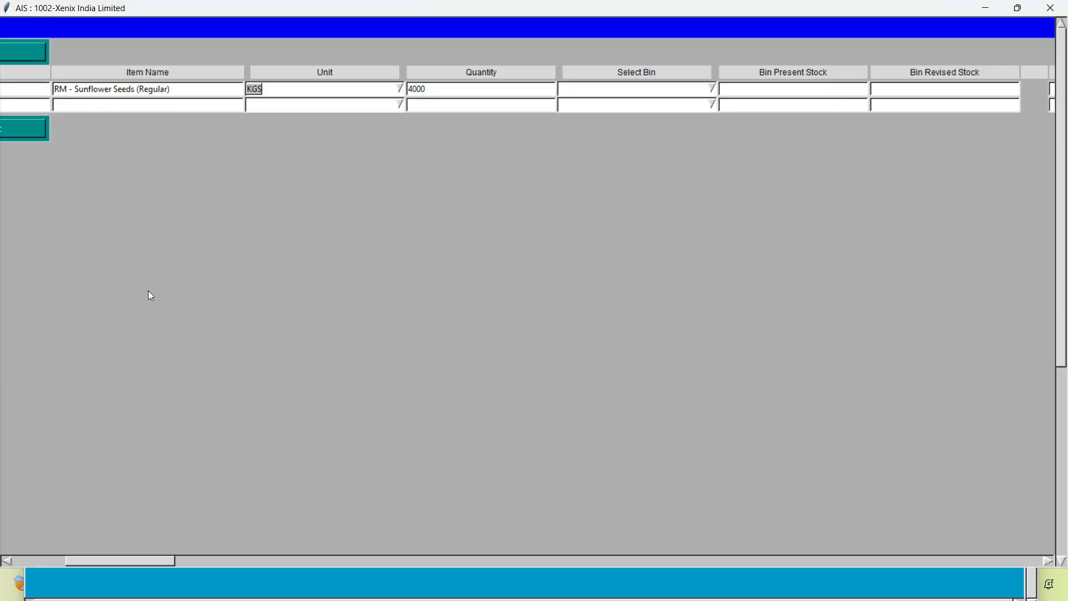
pyautogui.hotkey('ctrl', 'v')
pyautogui.press('Down')
pyautogui.press('Return')
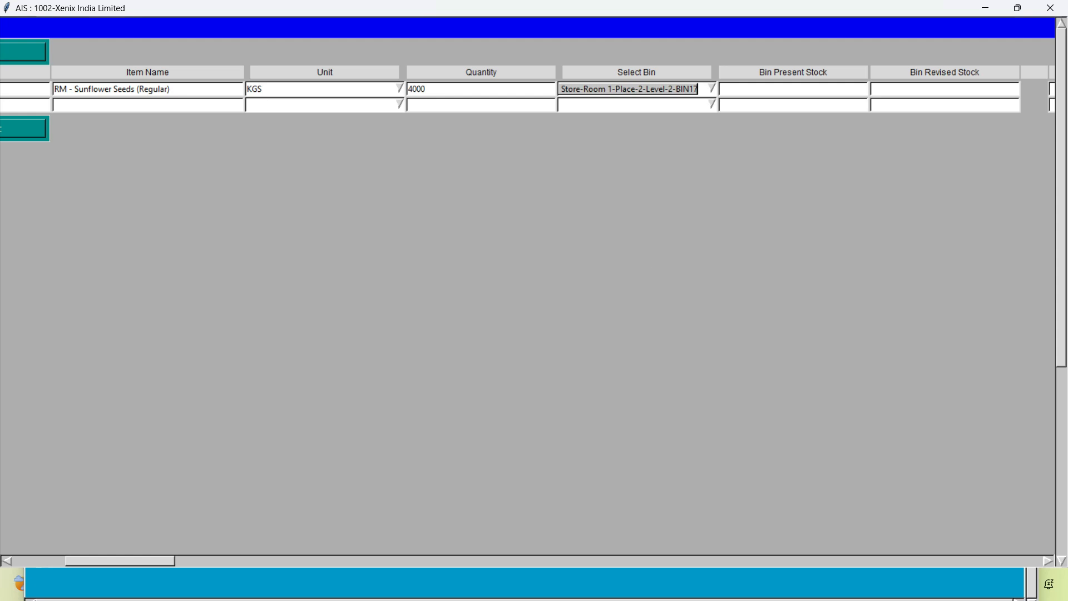
# Switch to the Oil Manufacture workbook, fill the Water cell D9 with green and look up its quantity in H9
pyautogui.moveTo(108, 560); pyautogui.dragTo(55, 561)
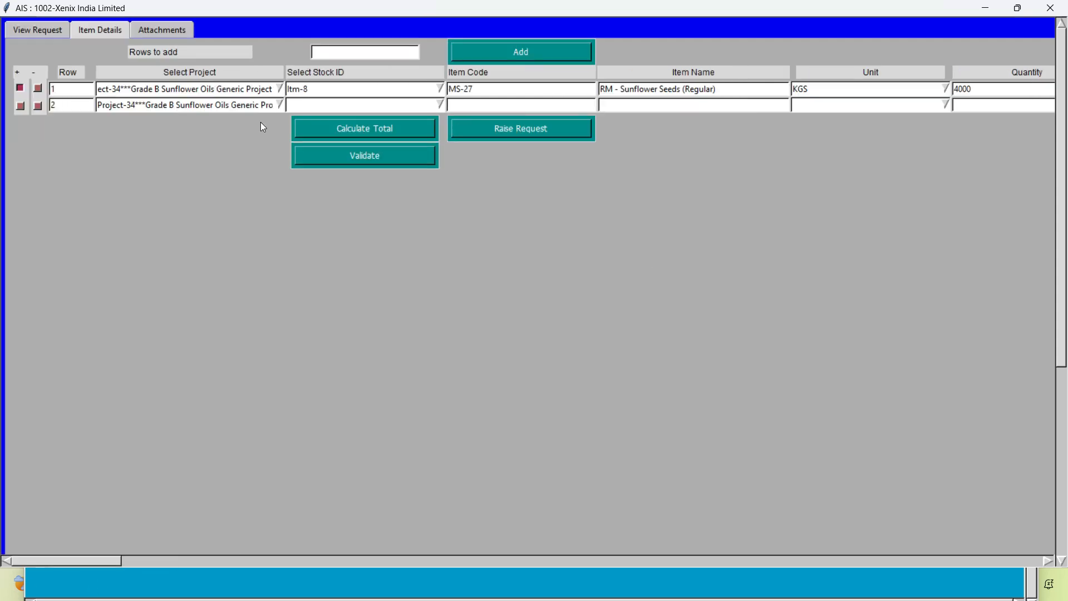
pyautogui.click(305, 105)
pyautogui.hotkey('alt', 'Tab')
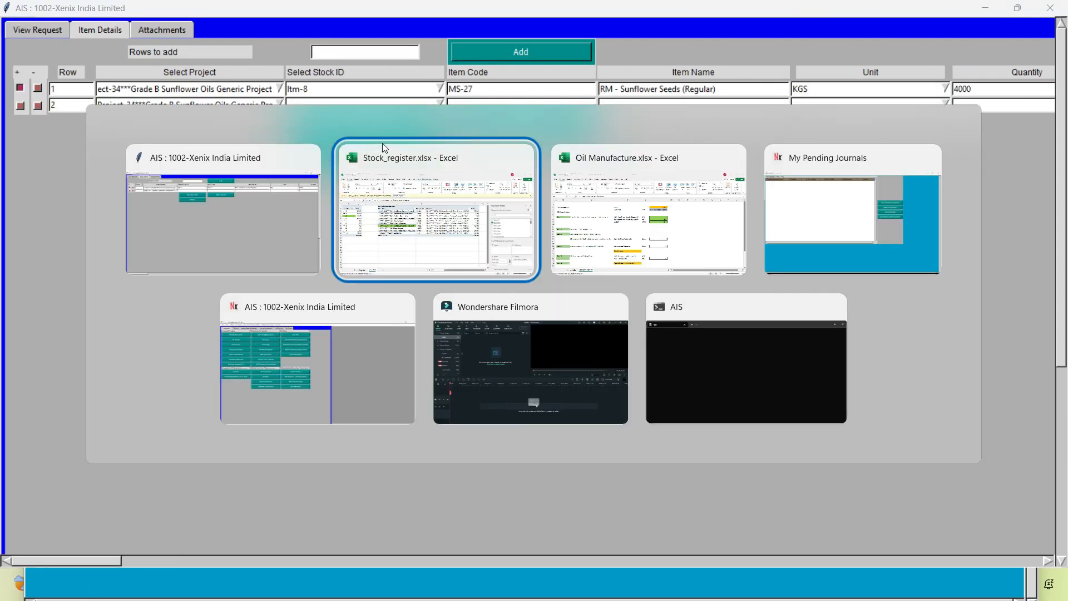
pyautogui.hotkey('alt', 'Tab')
pyautogui.click(386, 273)
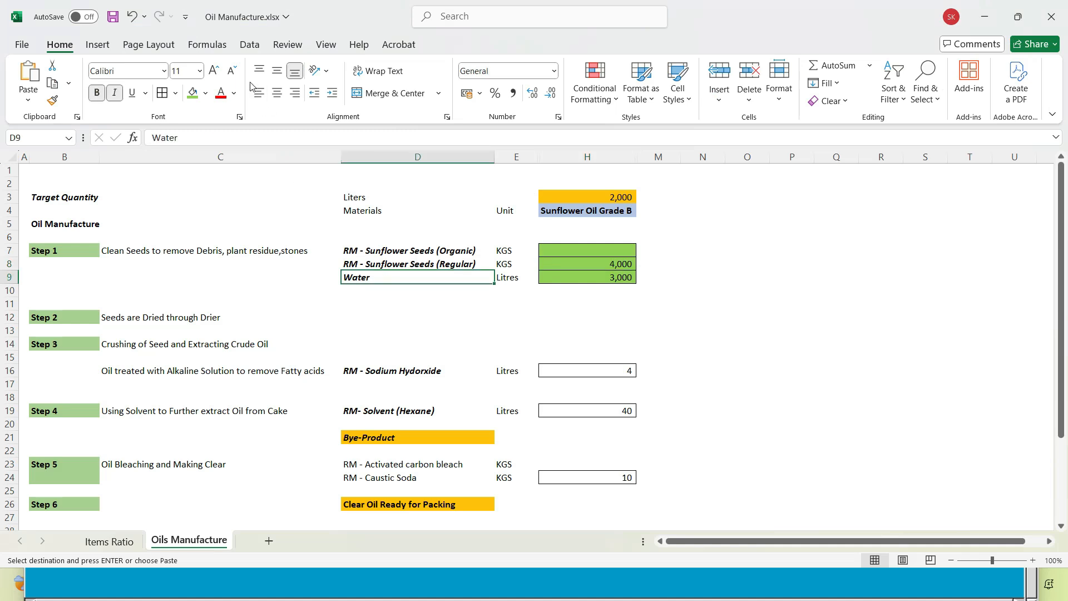
pyautogui.click(193, 93)
pyautogui.click(622, 277)
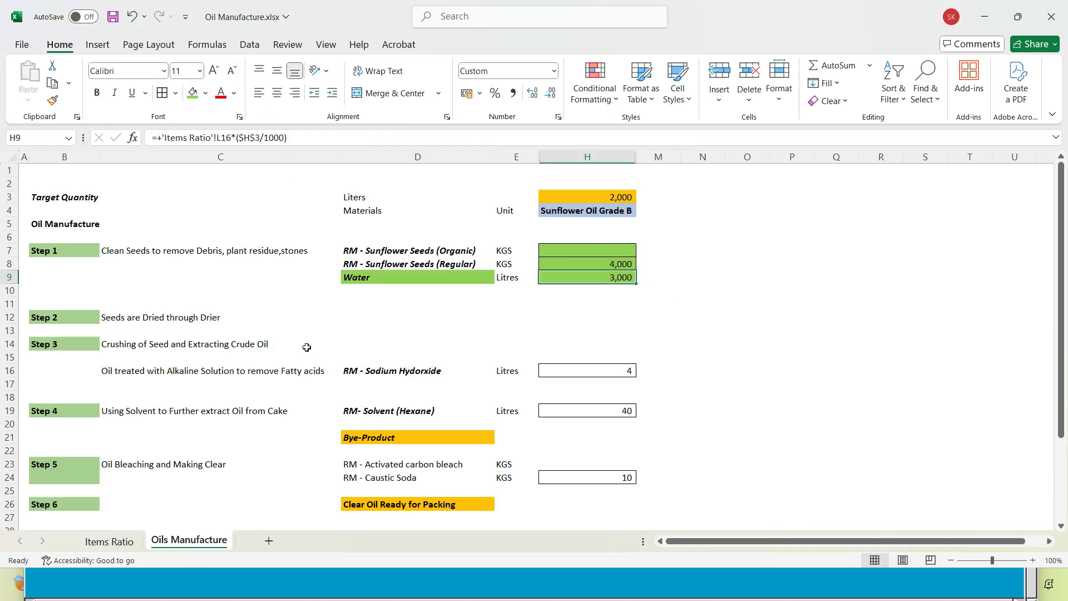
# In Stock_register's Bin Data sheet, fill cell A12, MS-42***Water Consumed, with green and look up its item number in C12
pyautogui.hotkey('alt', 'Tab')
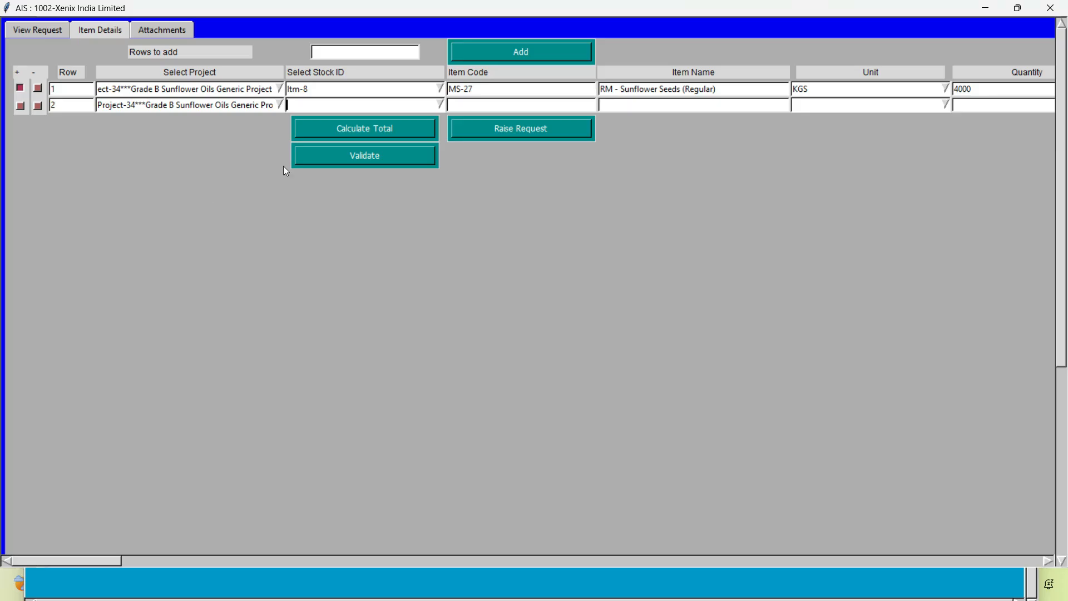
pyautogui.hotkey('alt', 'Tab')
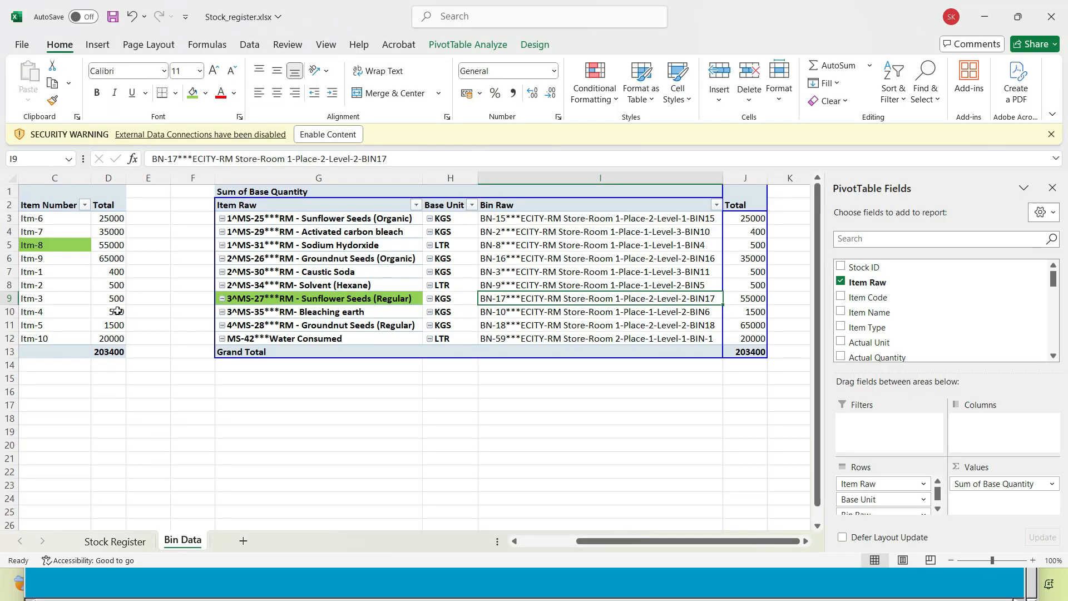
pyautogui.click(175, 301)
pyautogui.press('Left')
pyautogui.press('Left')
pyautogui.press('Left')
pyautogui.press('Left')
pyautogui.press('Left')
pyautogui.press('Down')
pyautogui.press('Down')
pyautogui.press('Down')
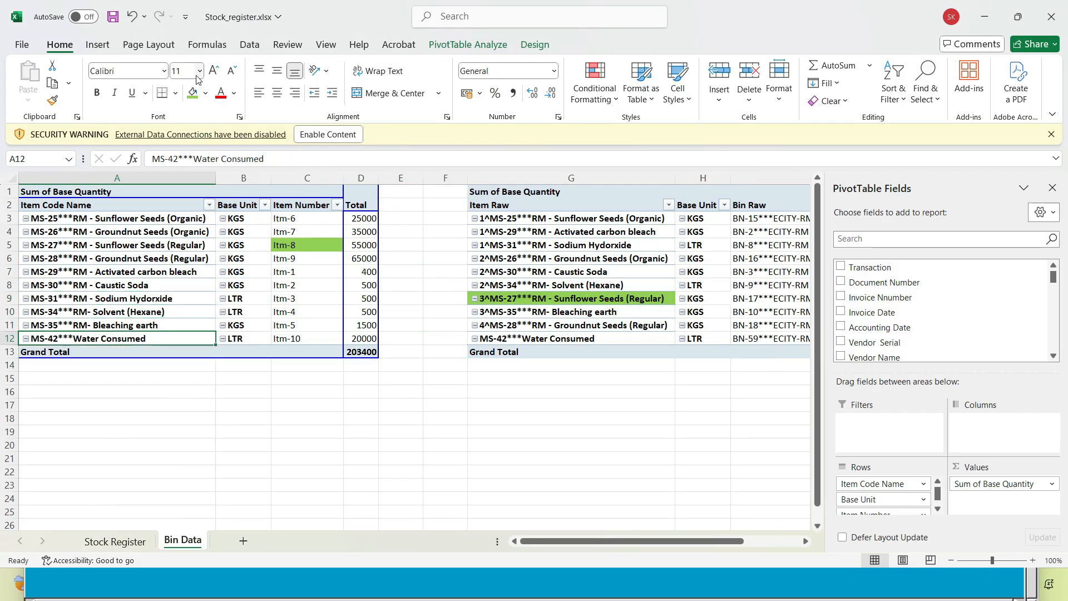
pyautogui.click(192, 94)
pyautogui.click(288, 339)
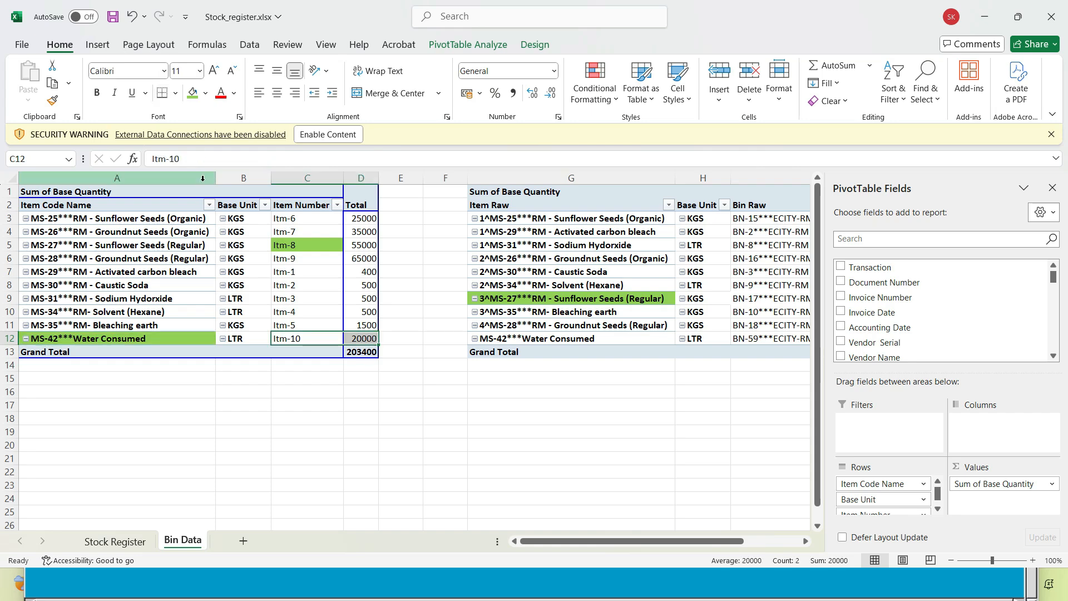
# Switch to AIS and enter Itm-10 as row 2's stock ID with LTR as its unit
pyautogui.hotkey('alt', 'Tab')
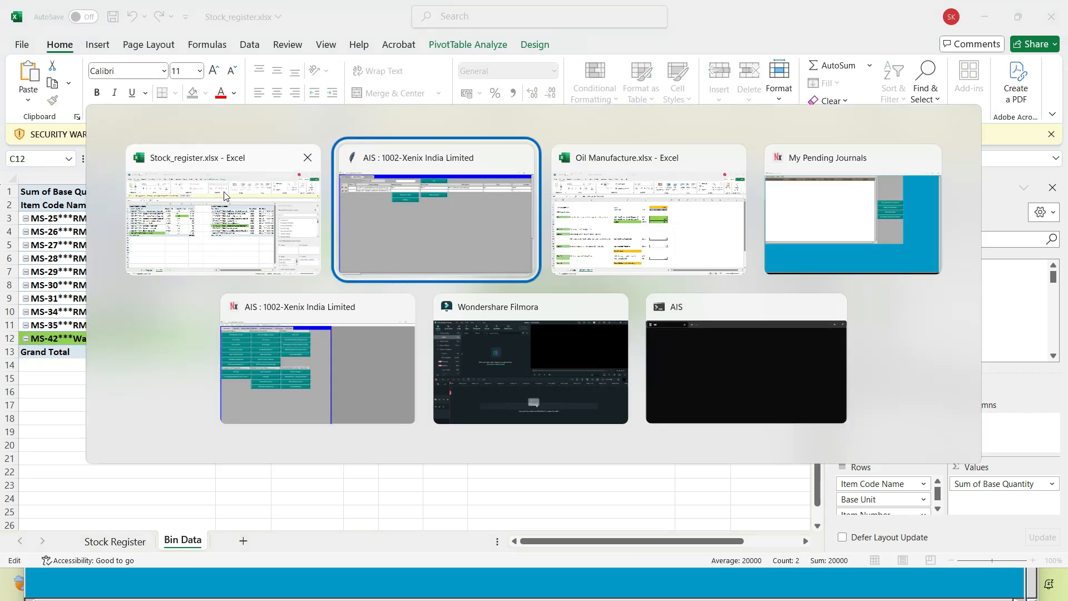
pyautogui.write('Itm-10')
pyautogui.press('Return')
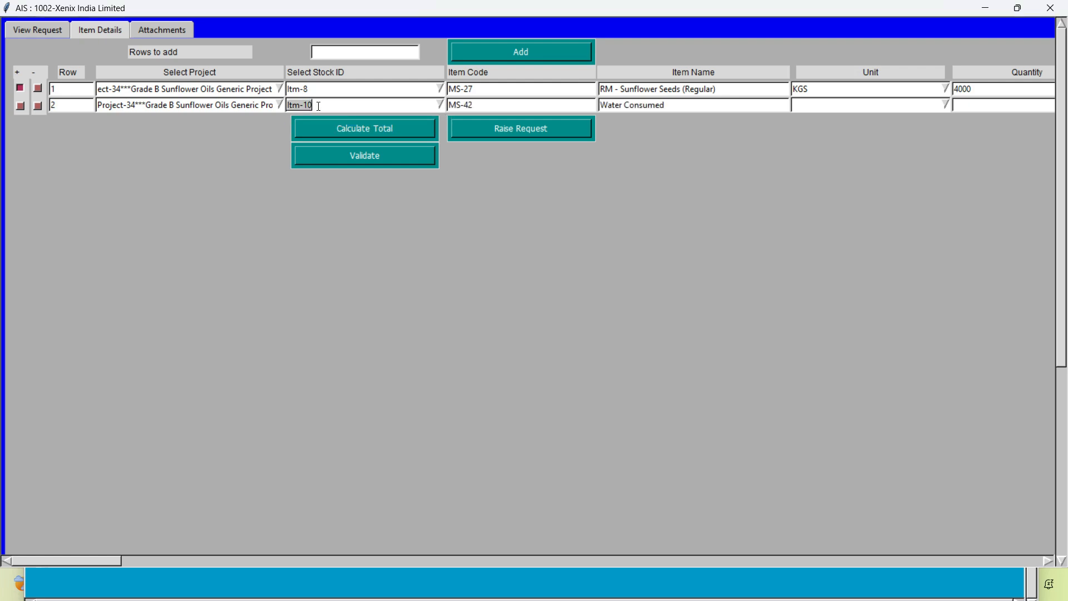
pyautogui.click(826, 110)
pyautogui.press('Return')
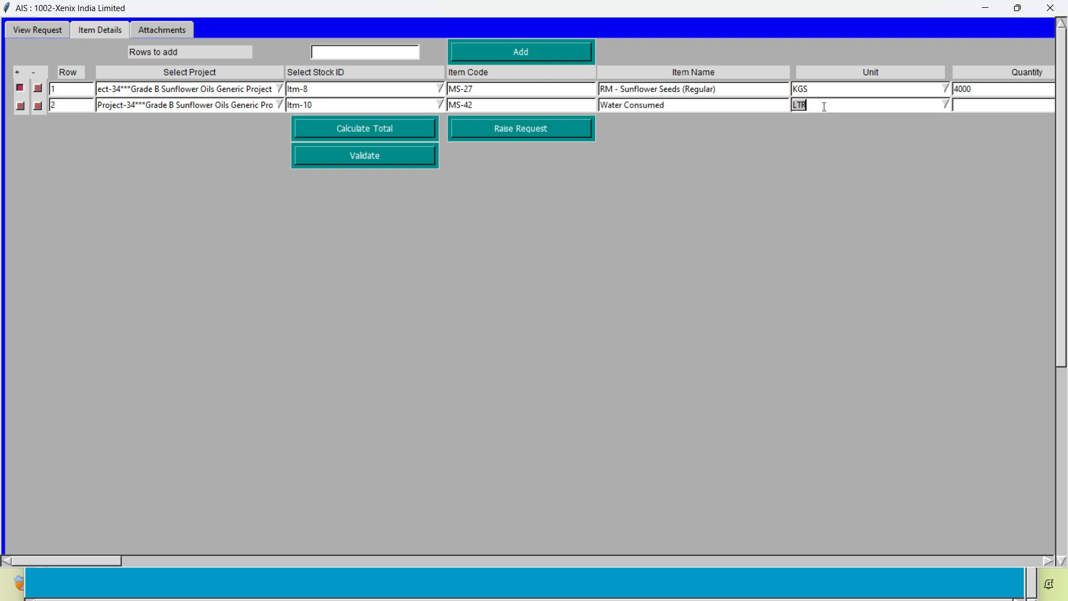
# Check the water quantity in cell H9 of Oil Manufacture and enter 3000 as row 2's quantity in AIS
pyautogui.moveTo(84, 560); pyautogui.dragTo(140, 567)
pyautogui.hotkey('alt', 'Tab')
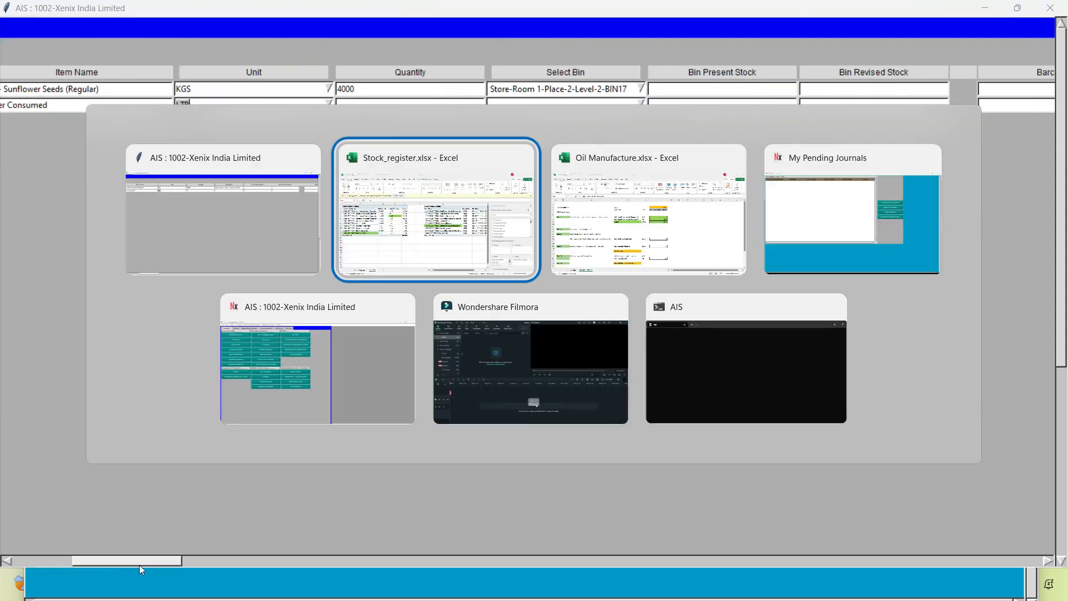
pyautogui.hotkey('alt', 'Tab')
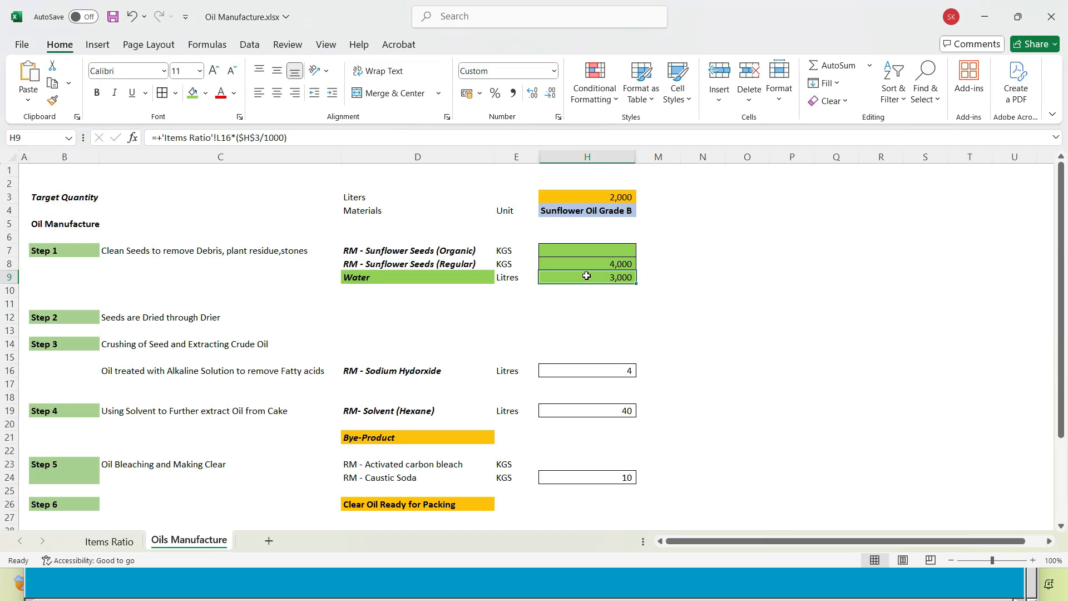
pyautogui.hotkey('alt', 'Tab')
pyautogui.hotkey('alt', 'Tab')
pyautogui.press('Tab')
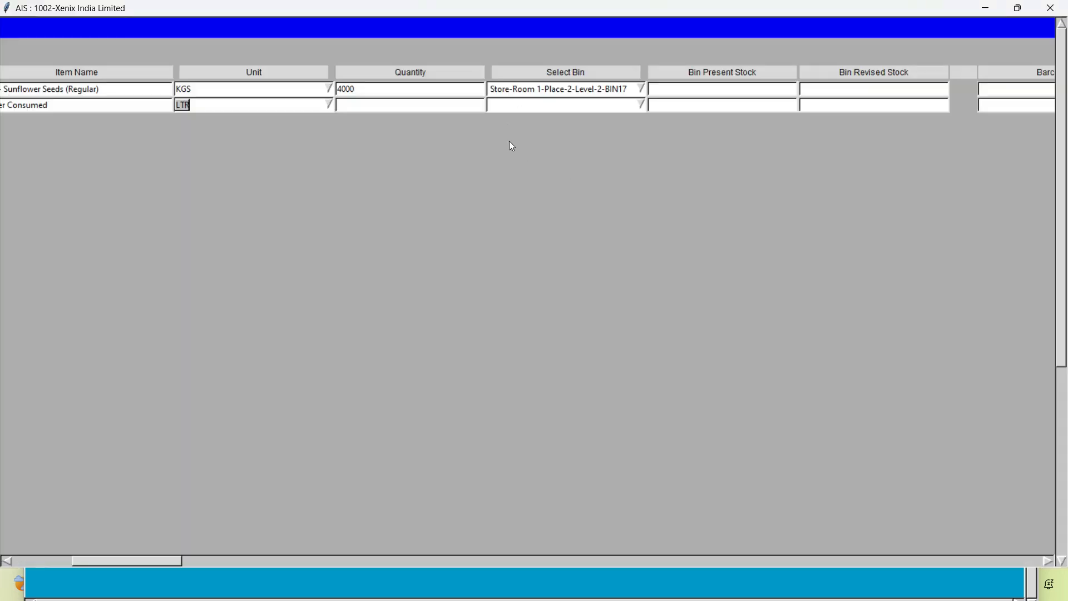
pyautogui.click(354, 104)
pyautogui.write('3000')
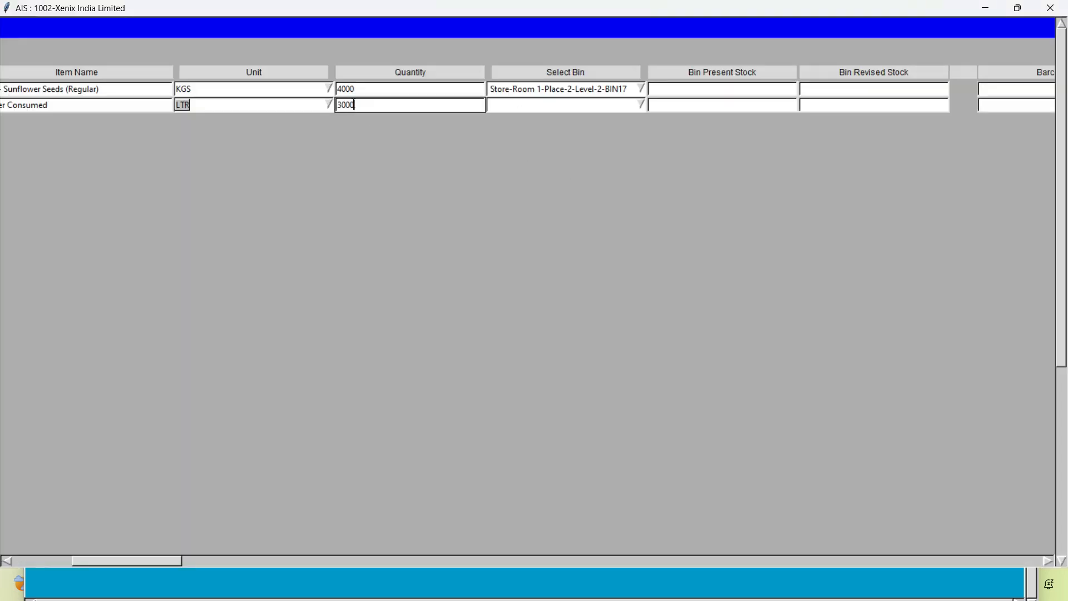
pyautogui.press('Tab')
# Copy Water Consumed's bin from cell I12 of the Bin Data sheet and paste it as row 2's bin in AIS
pyautogui.hotkey('alt', 'Tab')
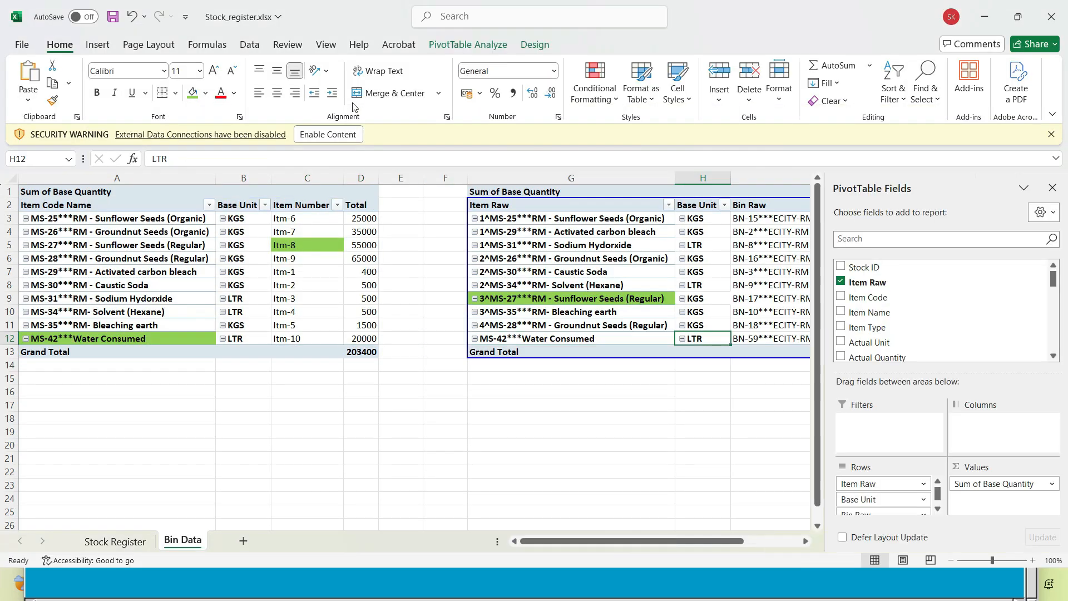
pyautogui.press('Right')
pyautogui.hotkey('ctrl', 'c')
pyautogui.hotkey('alt', 'Tab')
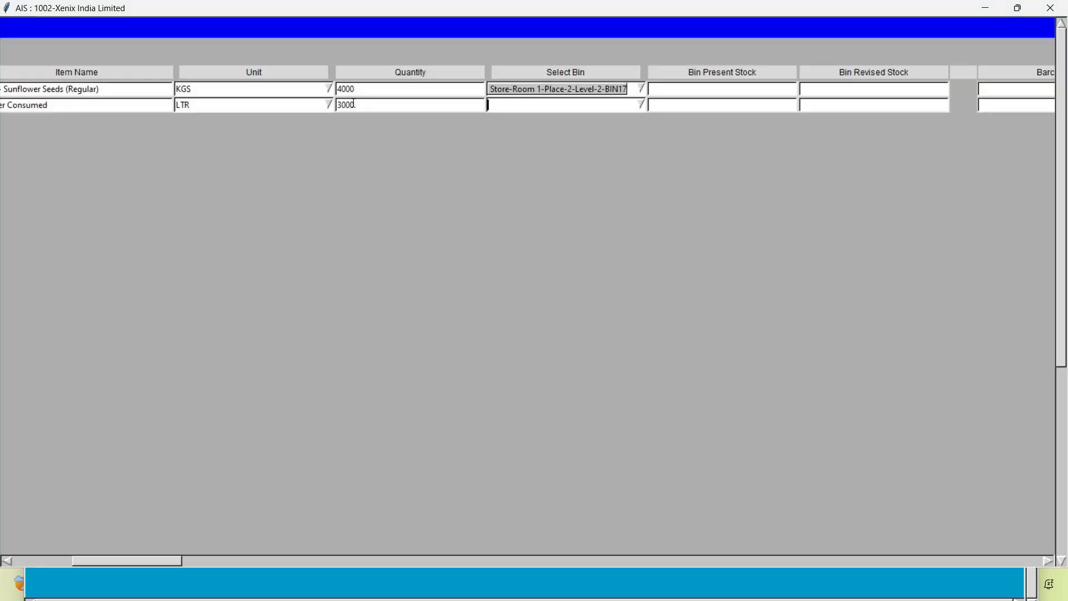
pyautogui.hotkey('ctrl', 'v')
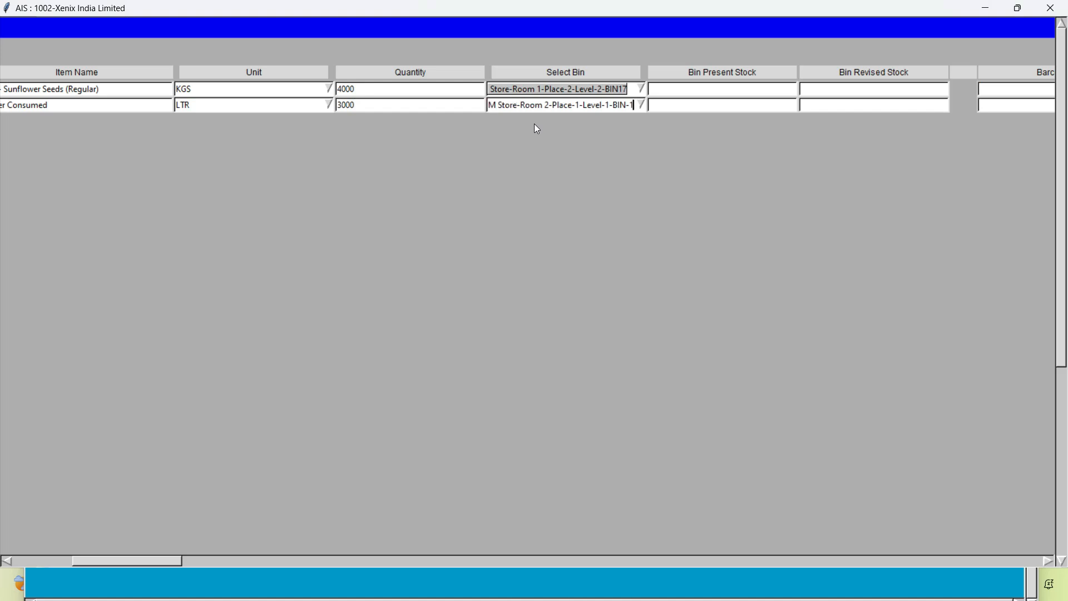
# Calculate the total for the item rows and open the Quality Check details
pyautogui.moveTo(133, 561); pyautogui.dragTo(2, 563)
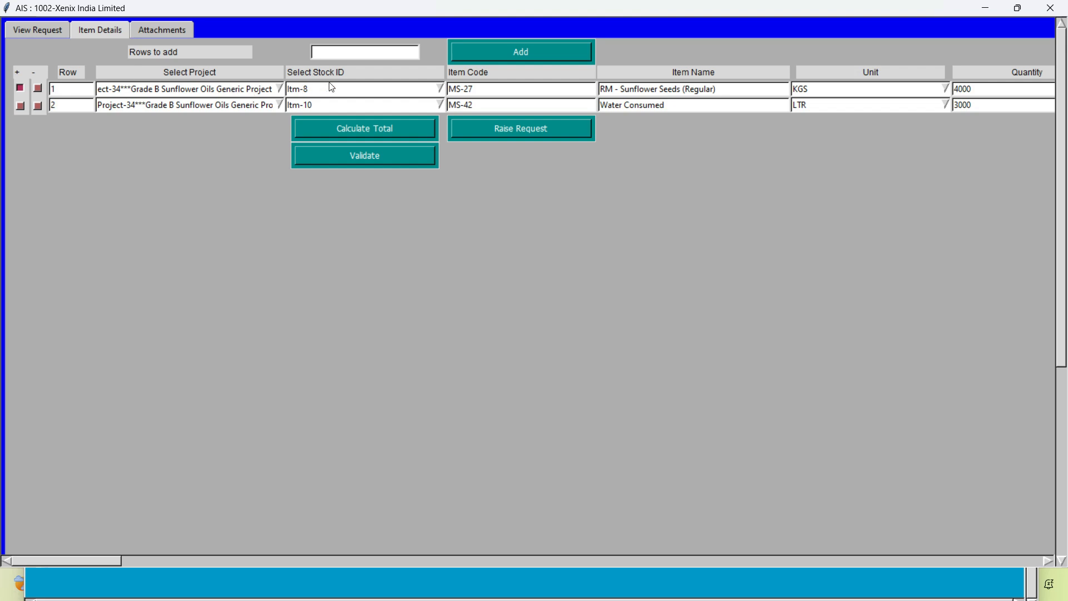
pyautogui.click(347, 128)
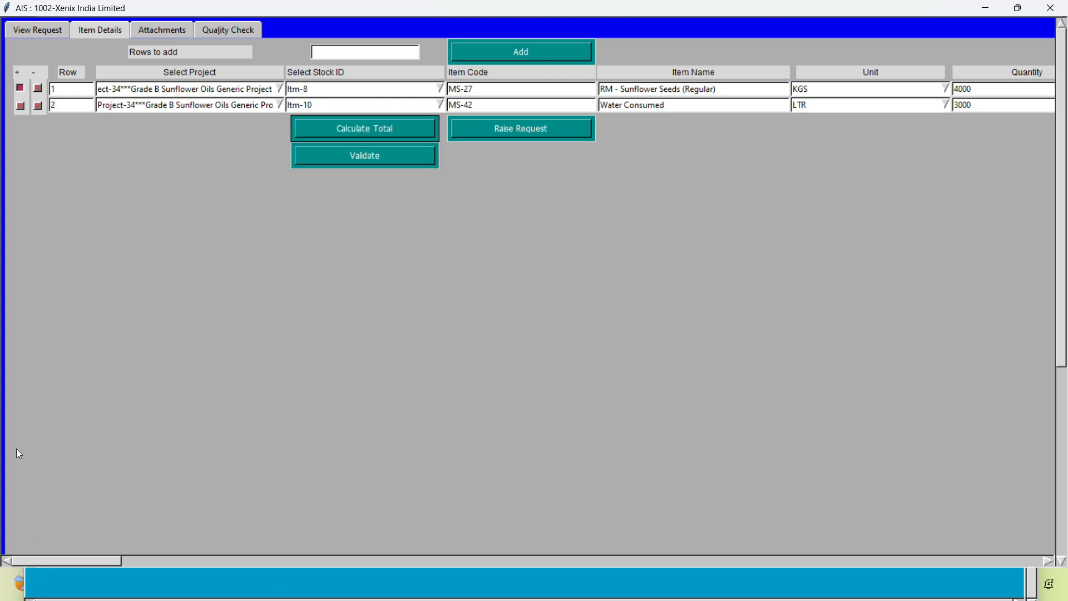
pyautogui.click(222, 28)
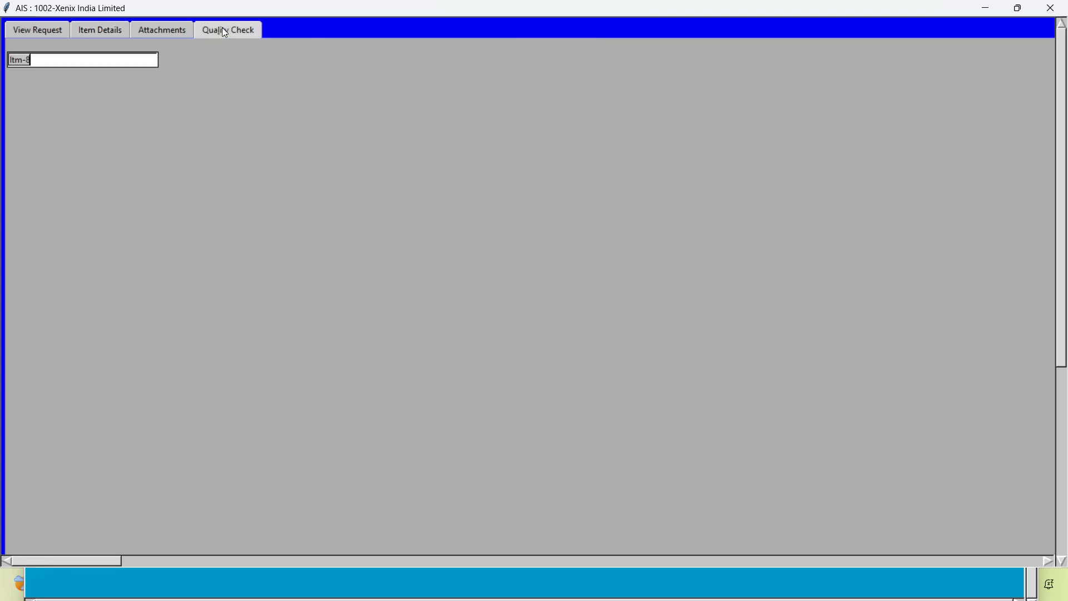
# Examine the Bin Present Stock and Bin Revised Stock of both rows in the item details
pyautogui.click(94, 33)
pyautogui.moveTo(101, 561); pyautogui.dragTo(3, 566)
pyautogui.moveTo(97, 564); pyautogui.dragTo(165, 560)
pyautogui.click(624, 90)
pyautogui.moveTo(625, 90); pyautogui.dragTo(586, 90)
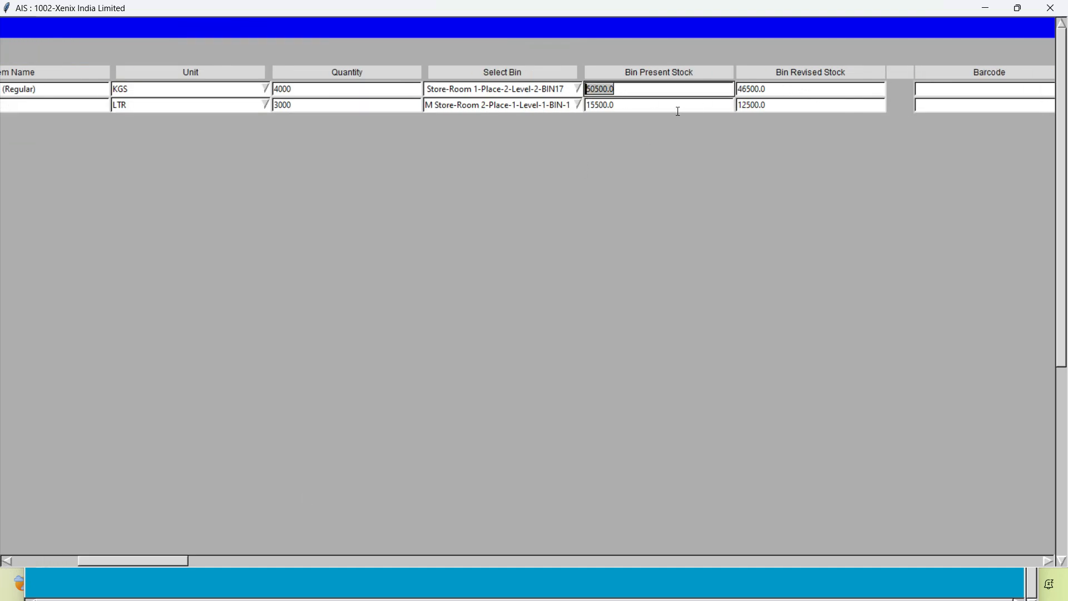
pyautogui.click(631, 90)
pyautogui.click(793, 92)
pyautogui.click(675, 111)
pyautogui.click(805, 102)
pyautogui.moveTo(96, 562); pyautogui.dragTo(1, 585)
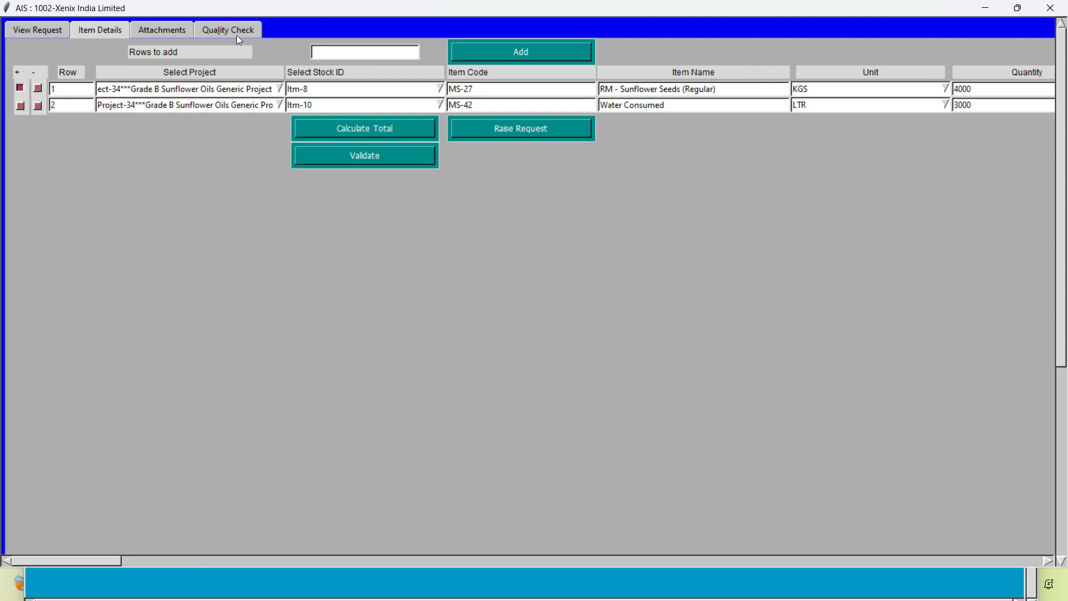
# In the quality check details, set the Sunflower Seeds (Regular) row's QC unit to KILOGRAMS and QC quantity to 1
pyautogui.click(237, 36)
pyautogui.moveTo(62, 567); pyautogui.dragTo(102, 563)
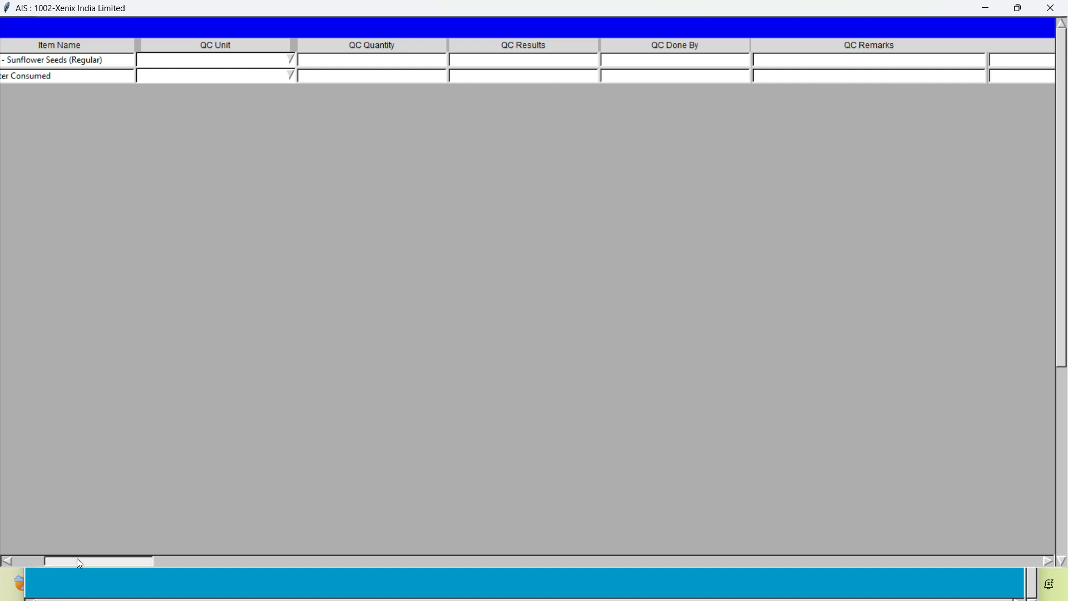
pyautogui.moveTo(76, 560); pyautogui.dragTo(44, 560)
pyautogui.click(524, 61)
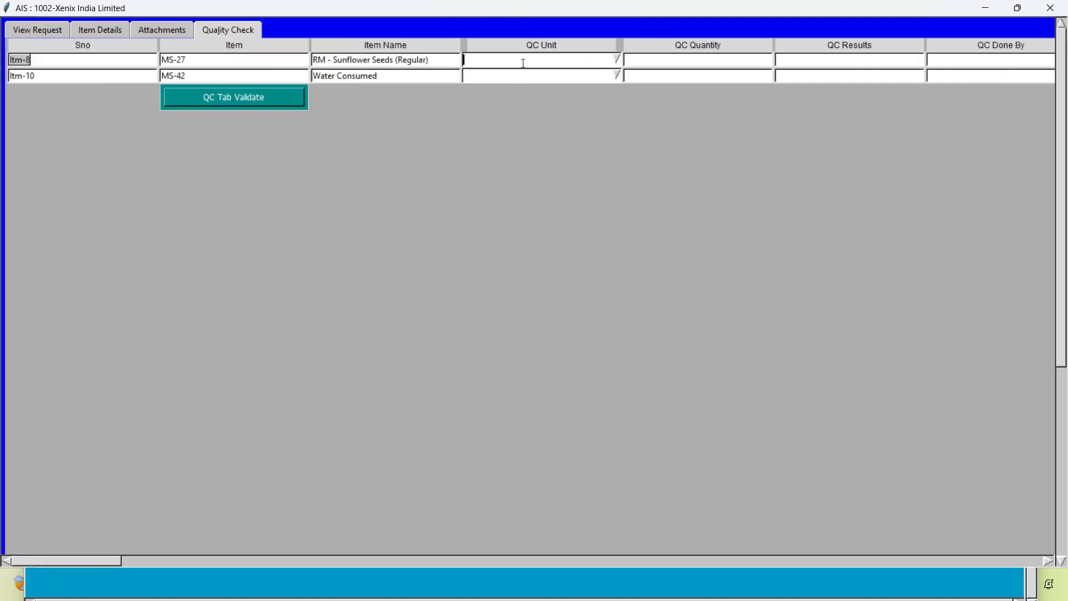
pyautogui.write('k')
pyautogui.press('BackSpace')
pyautogui.write('KILO')
pyautogui.press('Down')
pyautogui.press('Down')
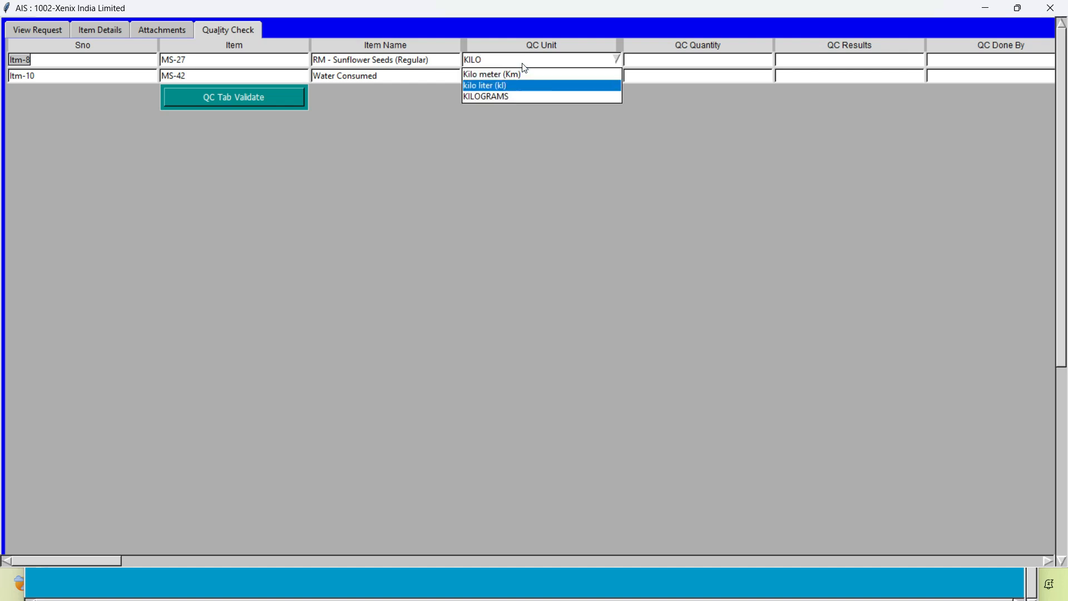
pyautogui.press('Return')
pyautogui.click(697, 65)
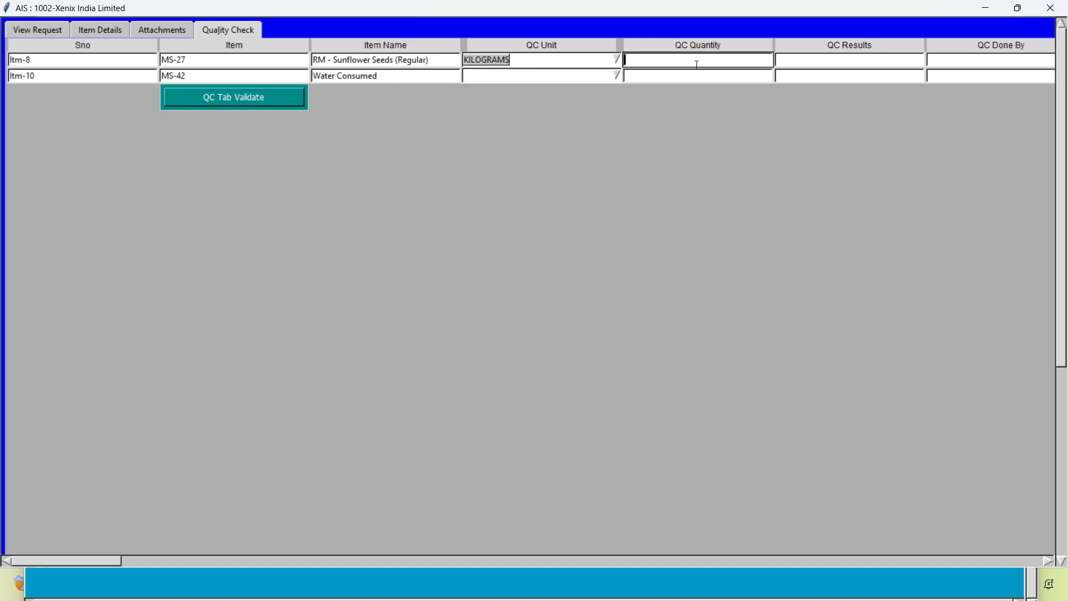
# Set the Water Consumed row's QC unit to Liter (L) and QC quantity to 2
pyautogui.click(488, 79)
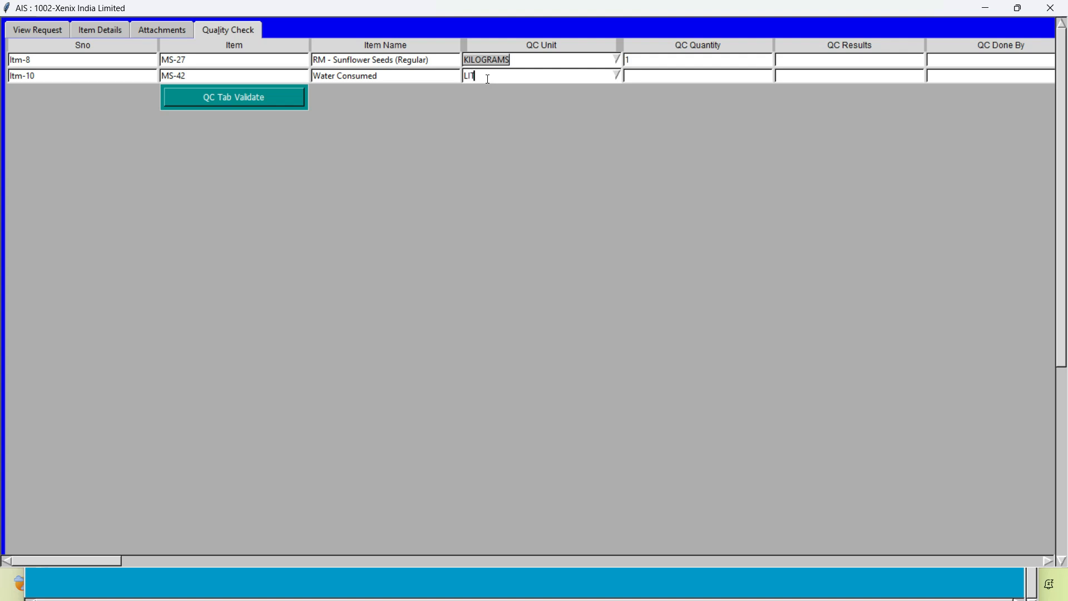
pyautogui.click(612, 103)
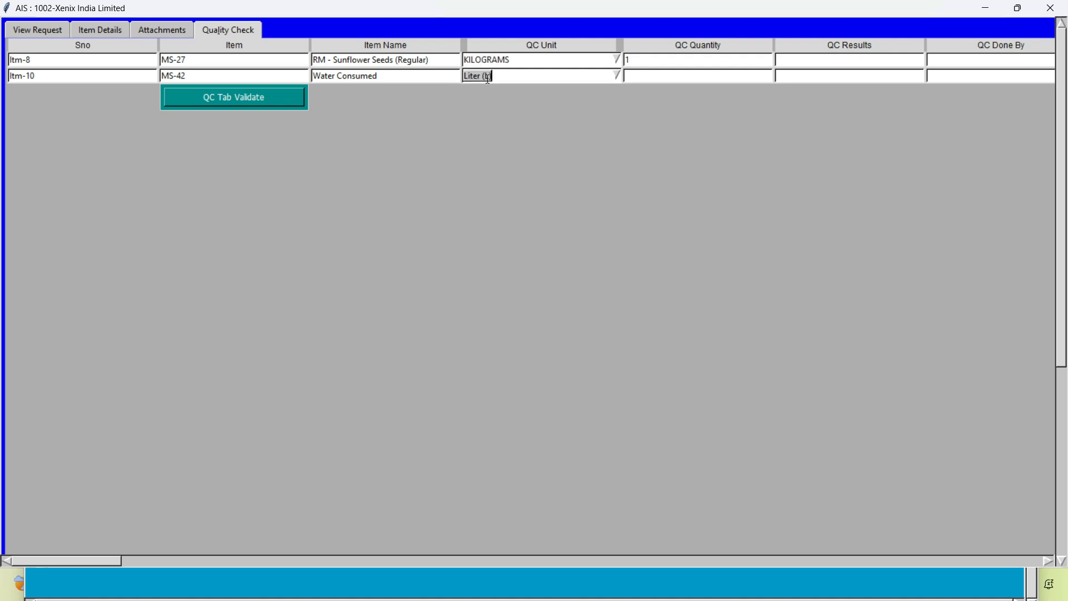
pyautogui.click(649, 74)
pyautogui.write('2')
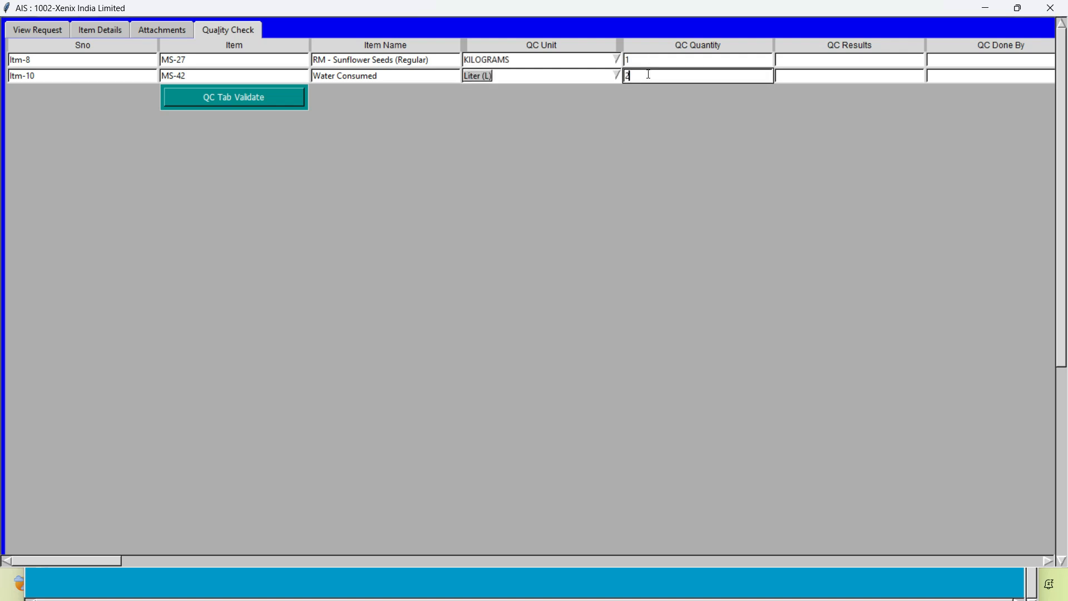
# Enter "Oil Percentage 58 %" as the QC result for the Sunflower Seeds (Regular) row
pyautogui.click(826, 60)
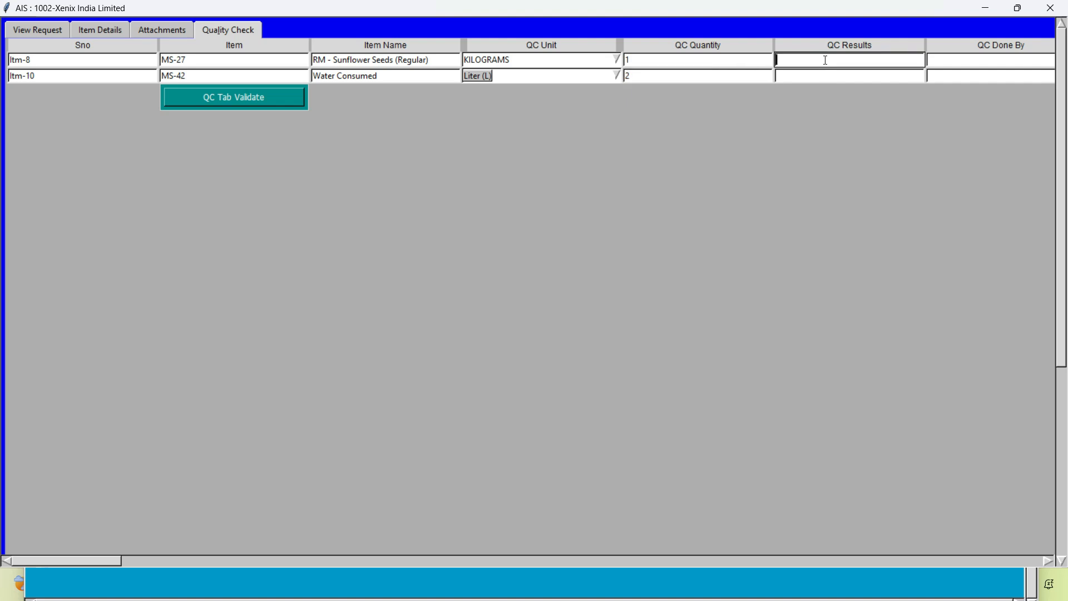
pyautogui.write('oil Percentage 58 %')
pyautogui.press('Return')
# Enter "Water Clean and Clear" as the QC result for the Water Consumed row
pyautogui.write('Water Cle')
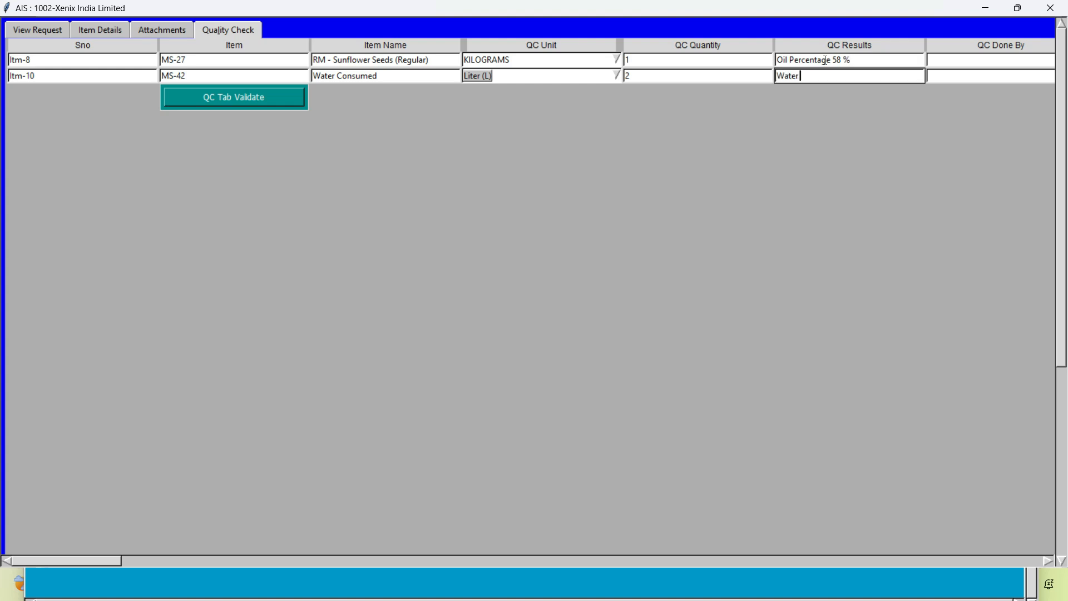
pyautogui.press('BackSpace')
pyautogui.write('an')
pyautogui.press('BackSpace')
pyautogui.press('BackSpace')
pyautogui.write('ean d')
pyautogui.press('BackSpace')
pyautogui.write('and Clear')
pyautogui.press('Tab')
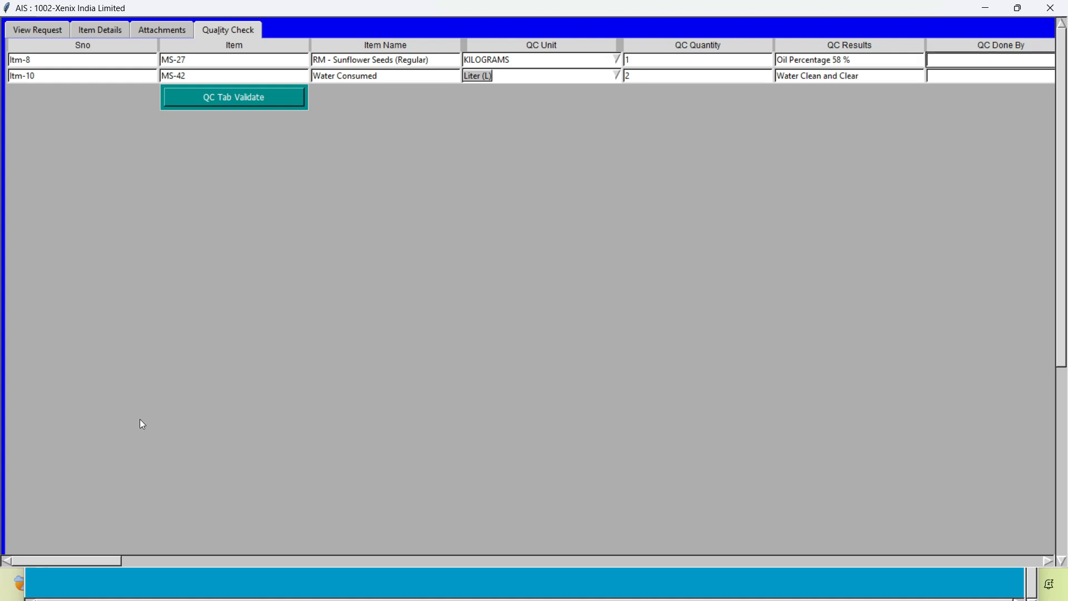
# Fill in the quality checker's name as QC Done By for the Sunflower Seeds row and copy it to the Water Consumed row
pyautogui.moveTo(71, 563); pyautogui.dragTo(111, 563)
pyautogui.write('Ravi')
pyautogui.hotkey('shift', 'Home')
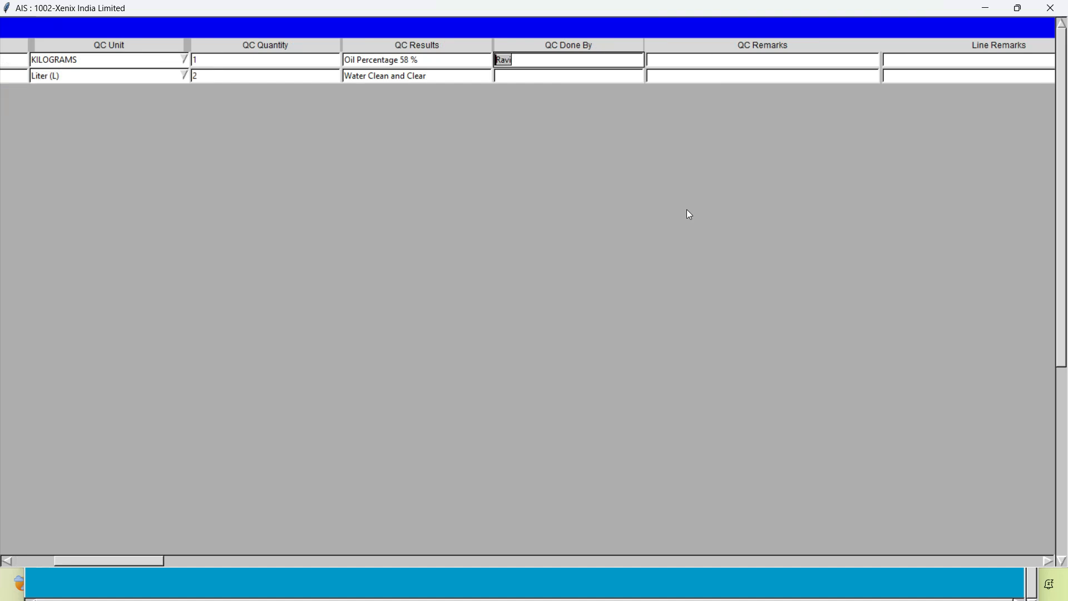
pyautogui.hotkey('ctrl', 'c')
pyautogui.press('Down')
pyautogui.hotkey('ctrl', 'v')
pyautogui.press('Tab')
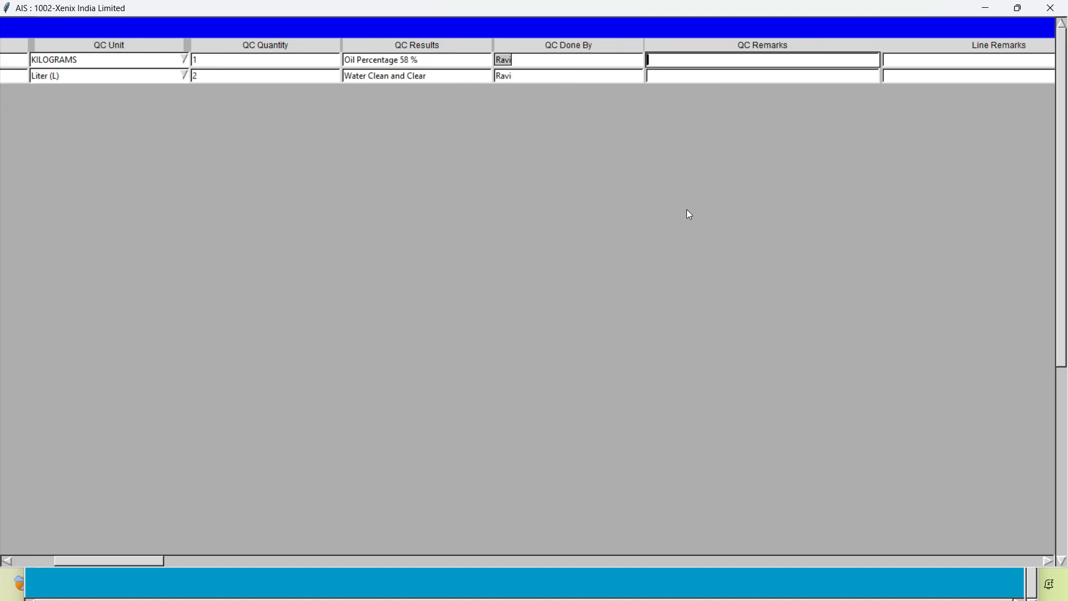
# Enter the QC remark "Good For using Production" for the Sunflower Seeds row and fill in the Water Consumed row as well
pyautogui.write('Good For using Production')
pyautogui.press('Tab')
pyautogui.press('Down')
pyautogui.hotkey('ctrl', 'v')
# Validate the quality check details of both items
pyautogui.moveTo(109, 563); pyautogui.dragTo(66, 563)
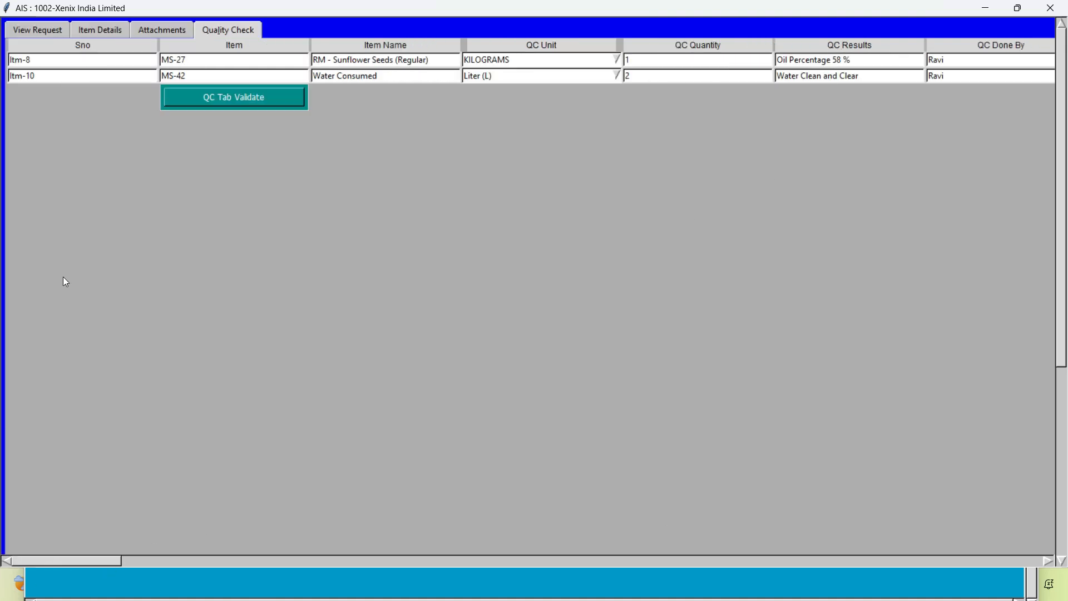
pyautogui.click(214, 103)
pyautogui.press('Return')
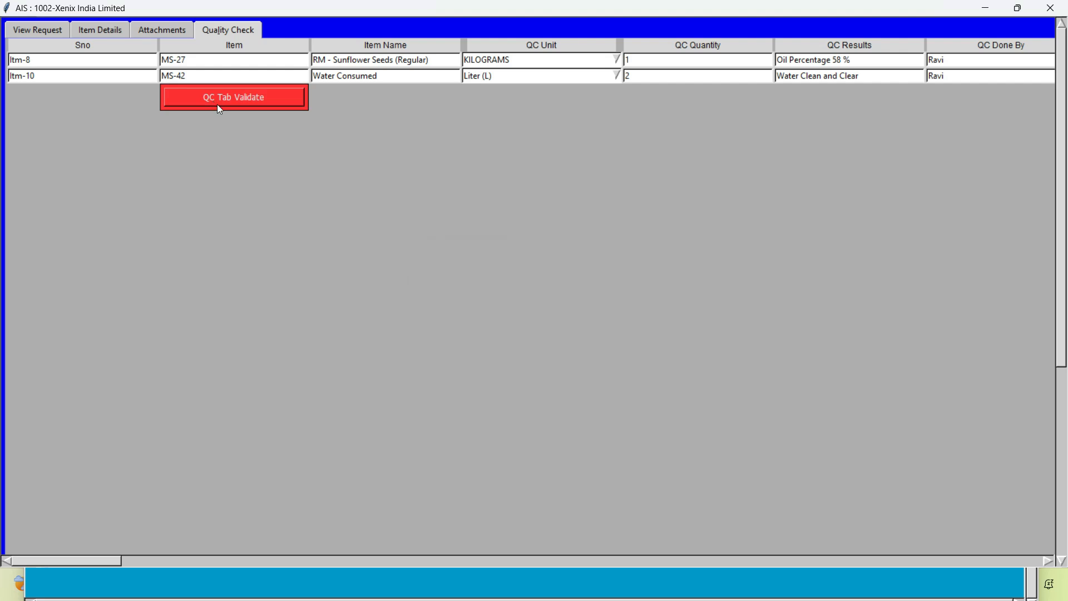
# Attach Demo Test Report.pdf to the request as the first file
pyautogui.click(148, 29)
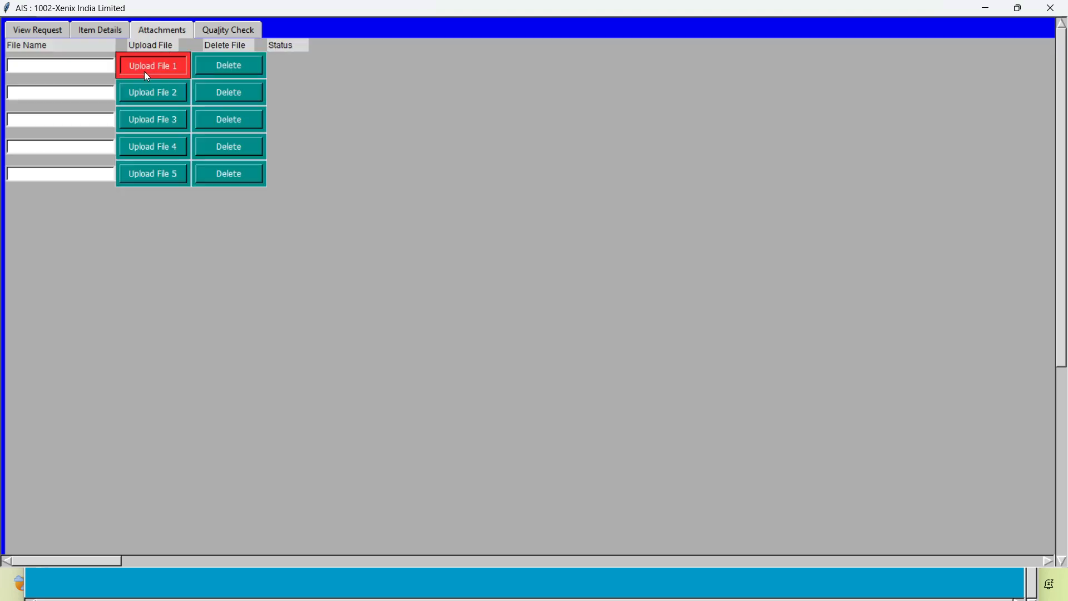
pyautogui.click(146, 71)
pyautogui.write('demo')
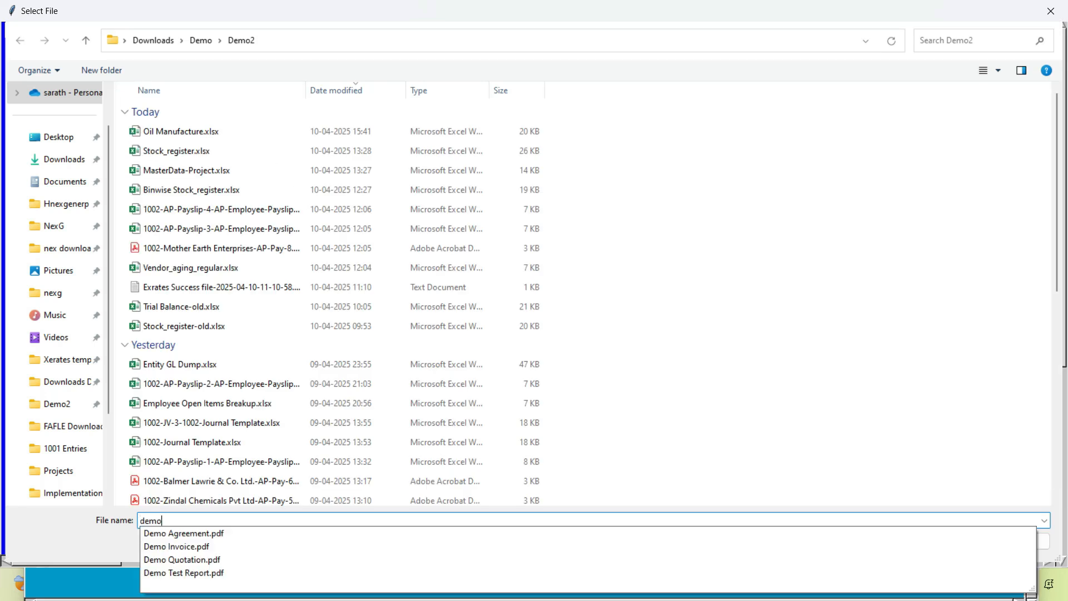
pyautogui.press('Down')
pyautogui.press('Down')
pyautogui.press('Down')
pyautogui.press('Down')
pyautogui.press('Return')
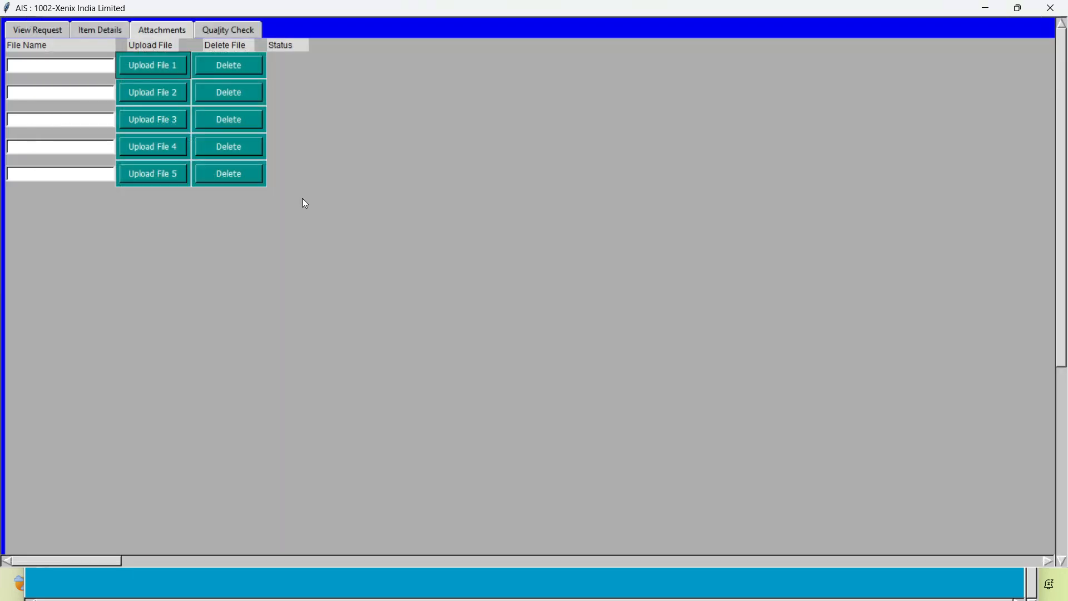
# Validate the item details and raise the consumption request
pyautogui.click(84, 30)
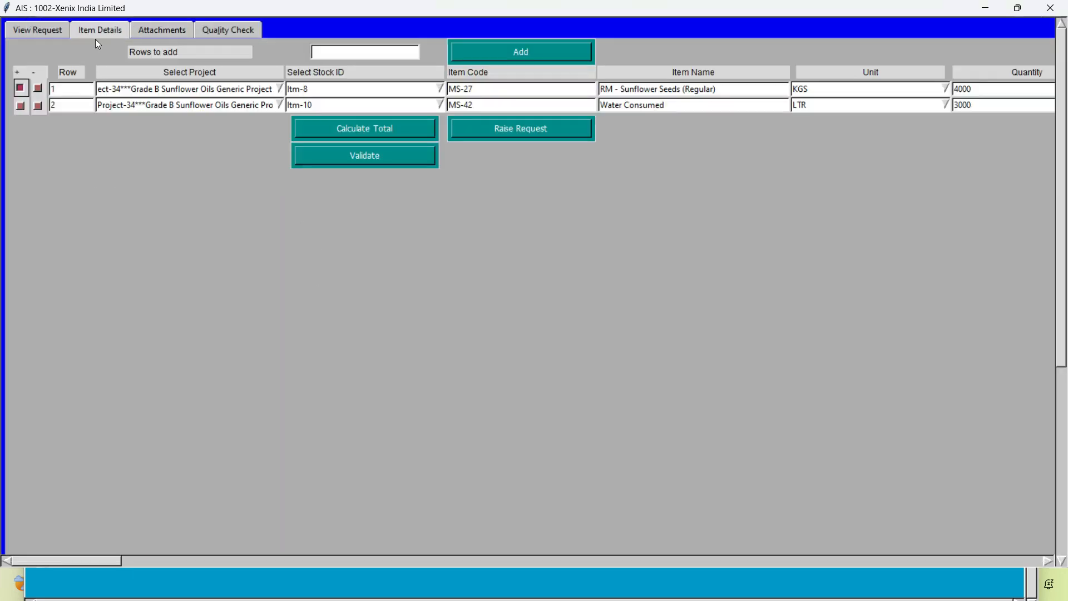
pyautogui.click(348, 159)
pyautogui.press('Return')
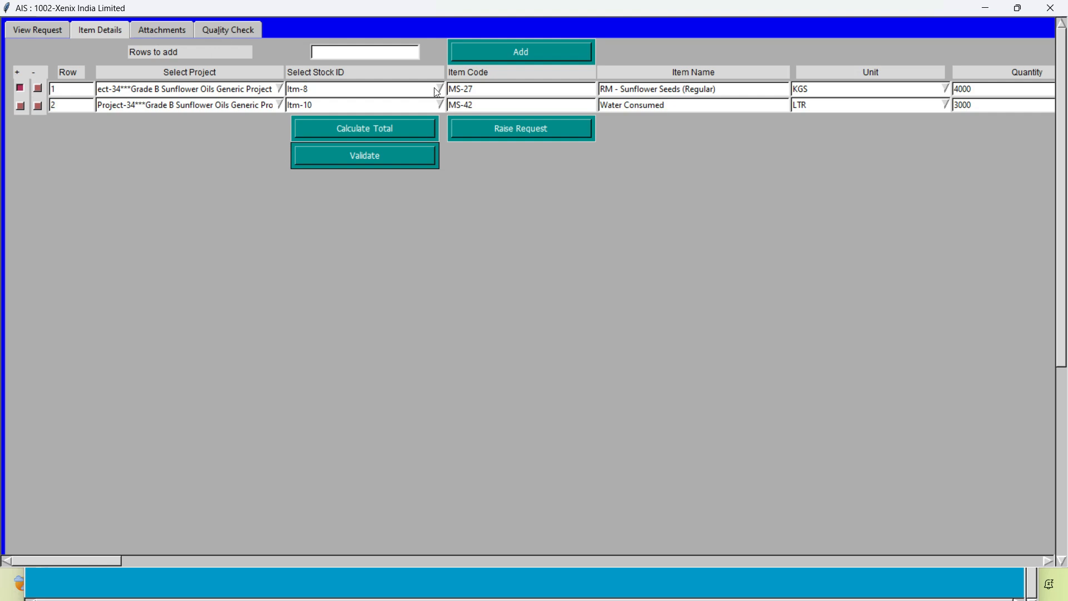
pyautogui.click(510, 134)
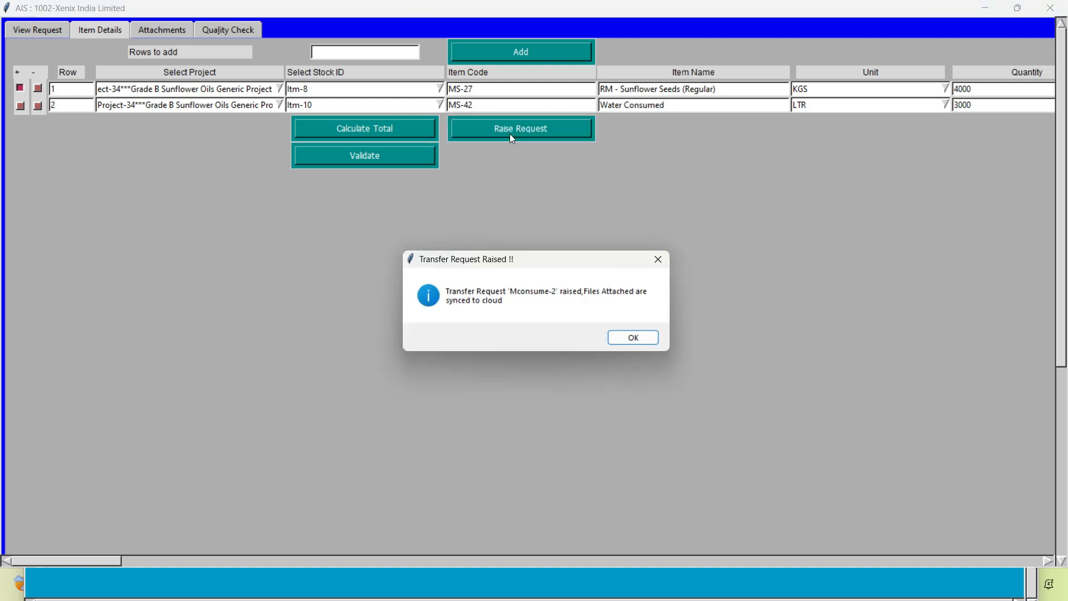
# Return to the AIS main window and list the Manufacture - Consume Goods requests raised between 10-04-2025 and 10-04-2025 for company 1002
pyautogui.hotkey('alt', 'Tab')
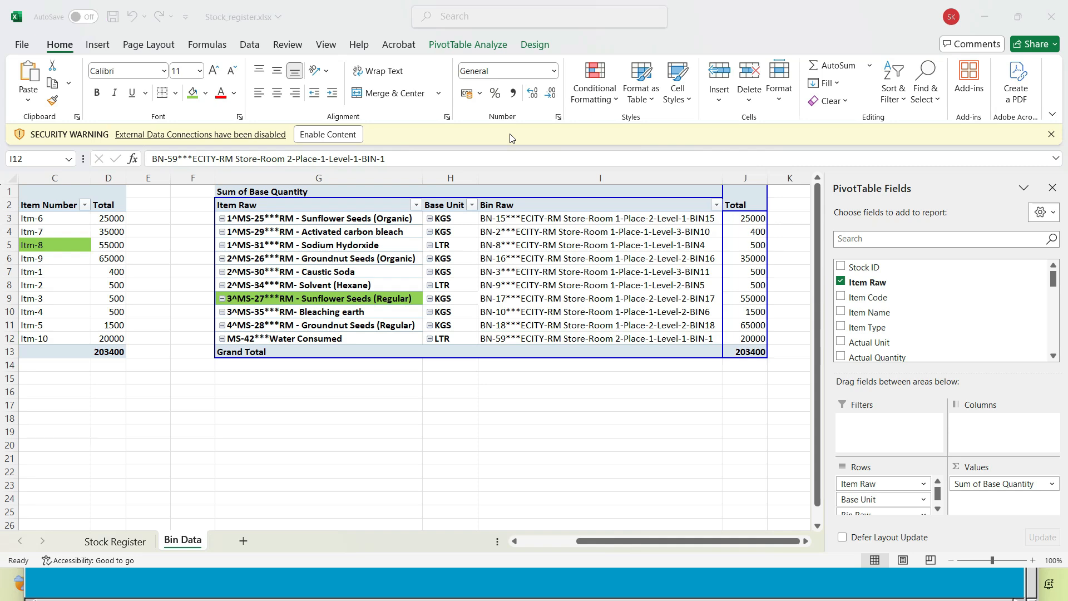
pyautogui.hotkey('alt', 'Tab')
pyautogui.hotkey('alt', 'Tab')
pyautogui.hotkey('alt', 'Tab')
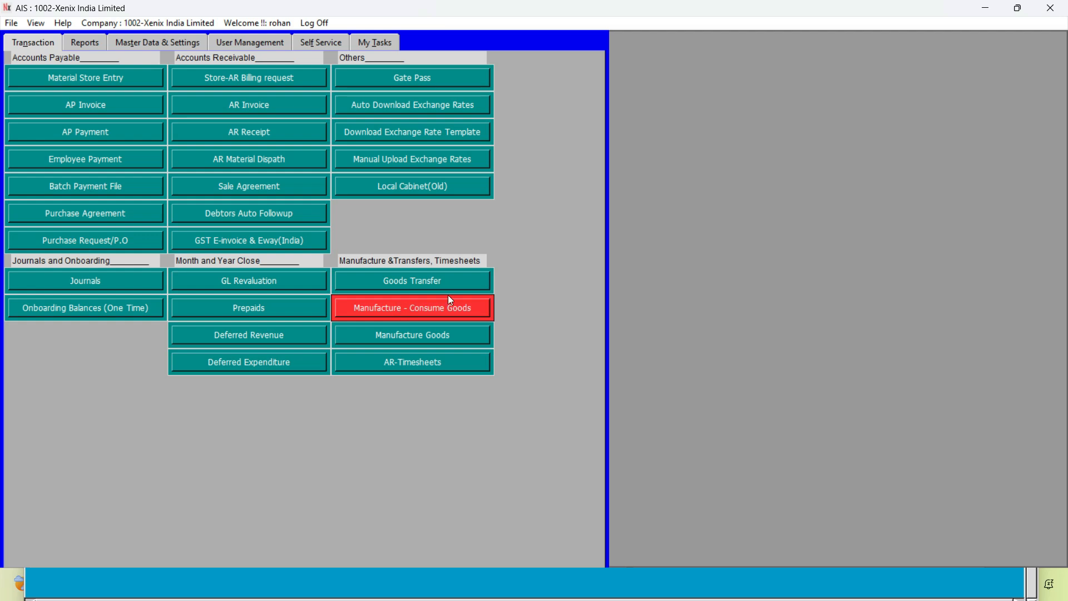
pyautogui.click(386, 317)
pyautogui.click(804, 291)
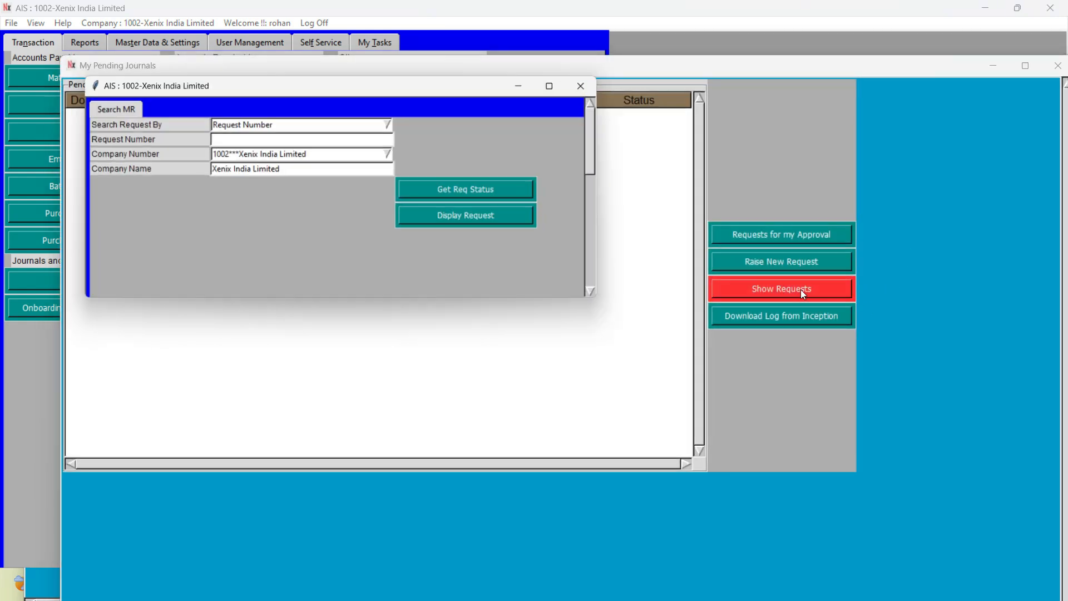
pyautogui.click(394, 123)
pyautogui.click(321, 160)
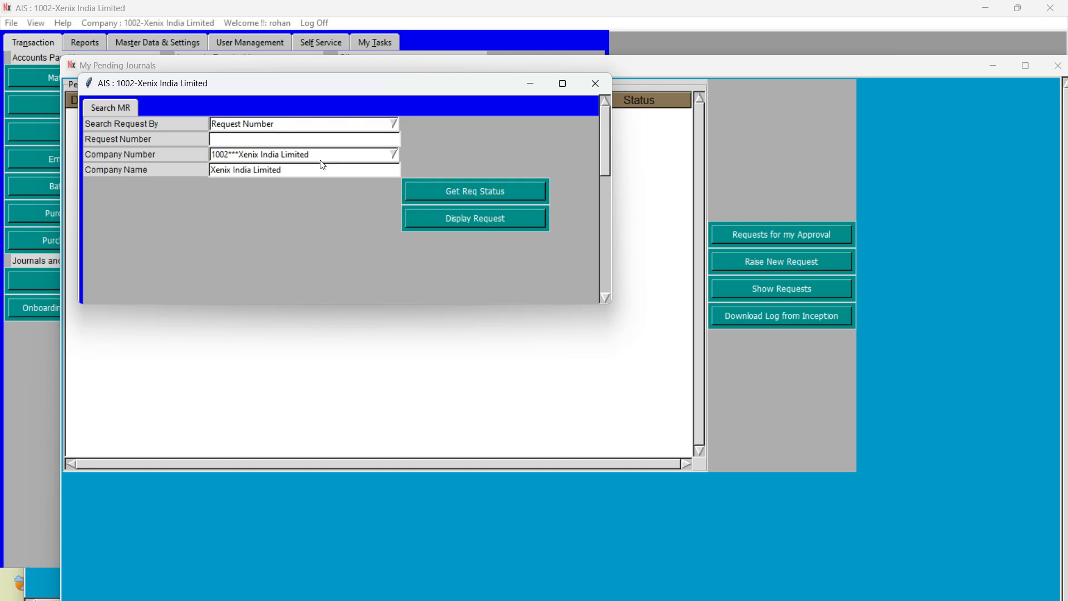
pyautogui.click(448, 198)
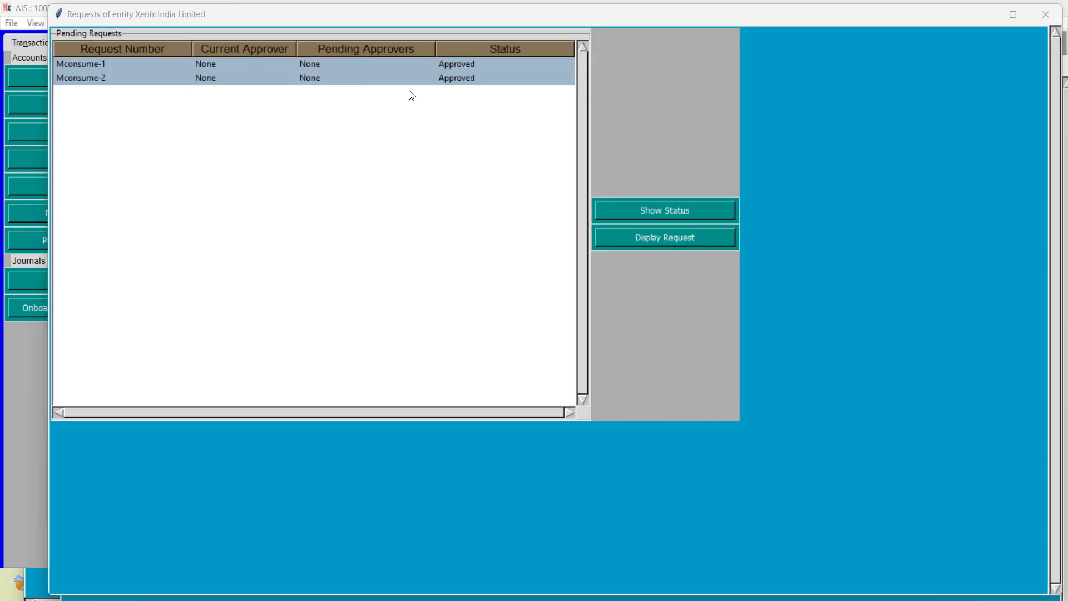
# Display the Mconsume-2 request from the list in a maximized window
pyautogui.click(401, 78)
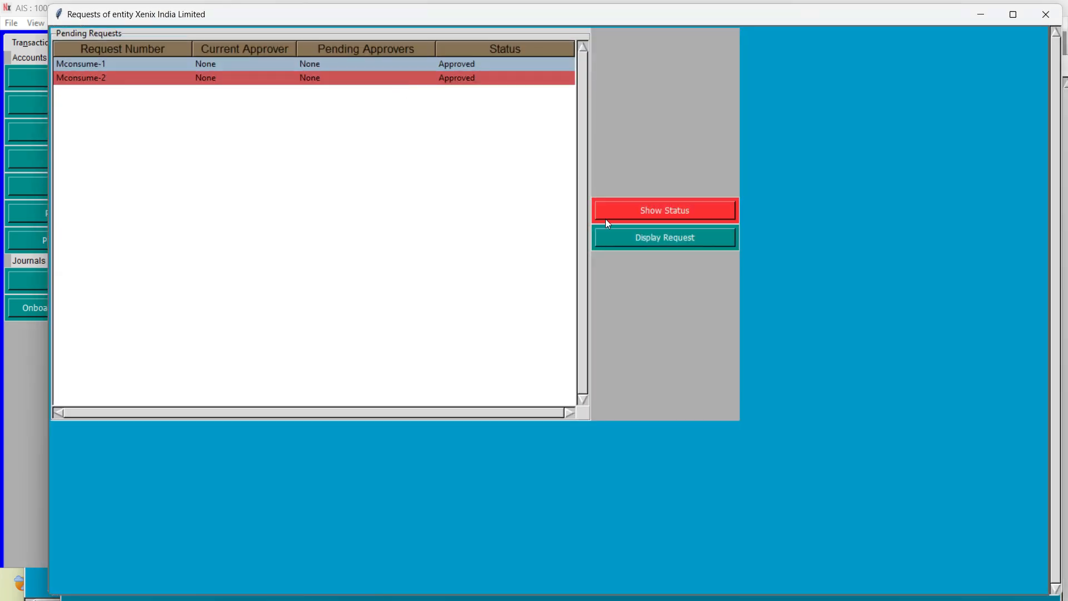
pyautogui.click(637, 240)
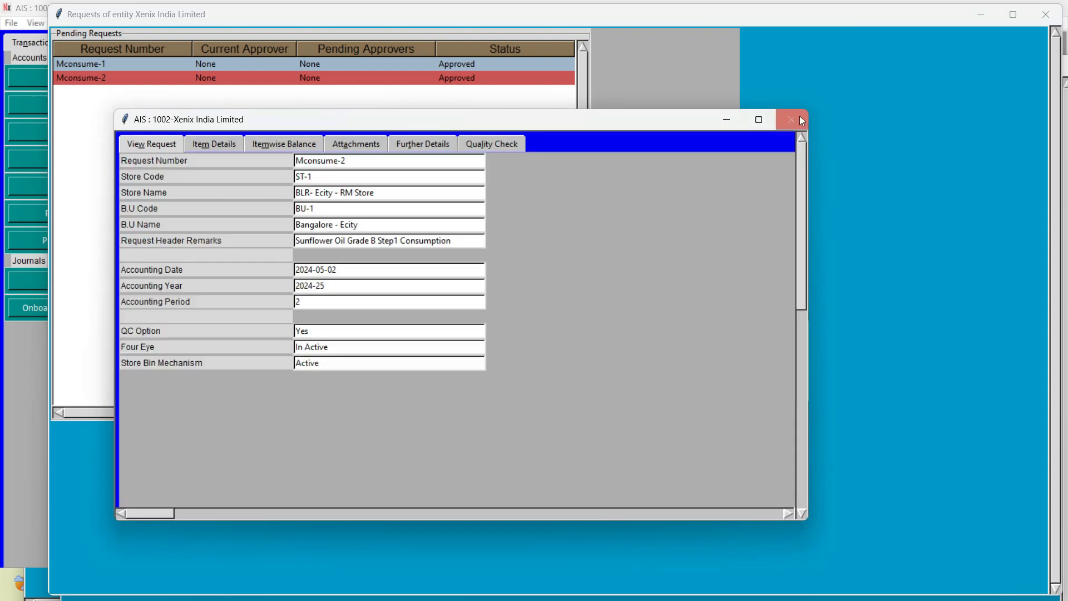
pyautogui.click(791, 119)
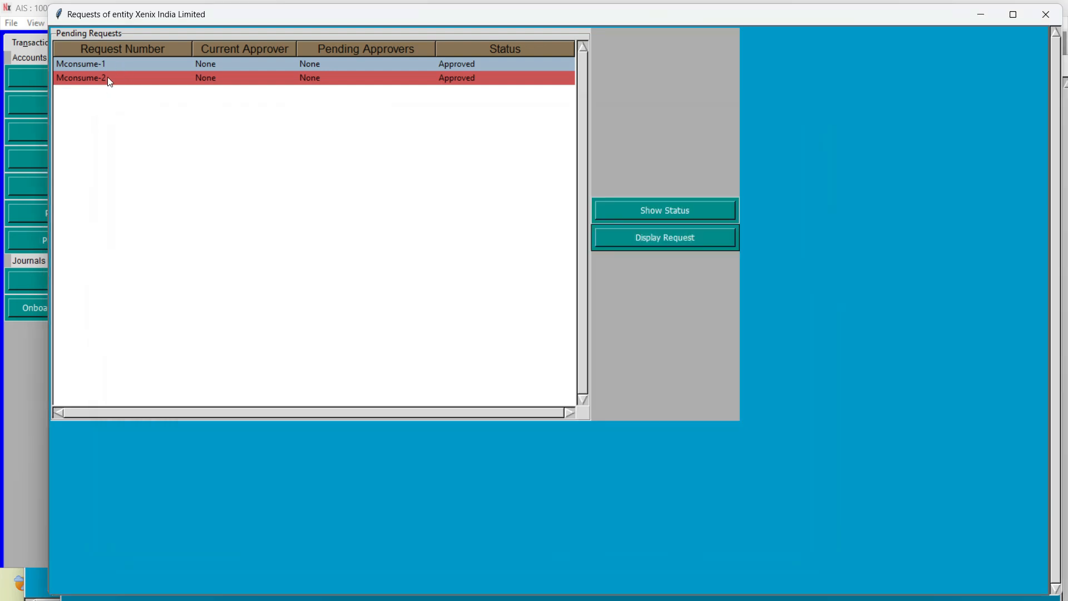
pyautogui.click(651, 238)
pyautogui.click(787, 139)
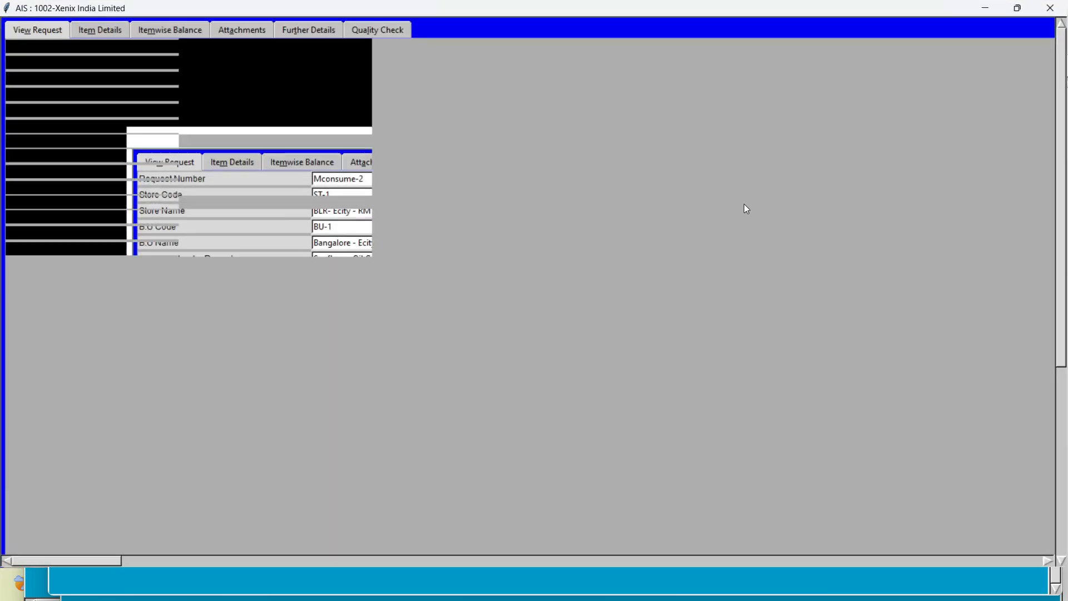
# Examine the request's header, including its remarks, and the item details of both rows
pyautogui.click(96, 33)
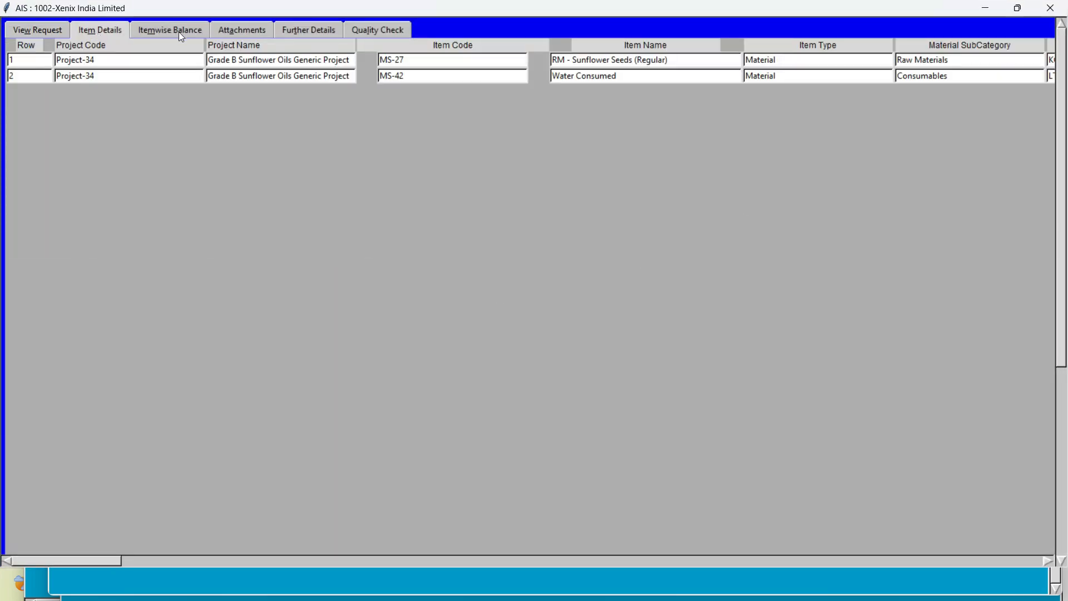
pyautogui.click(43, 32)
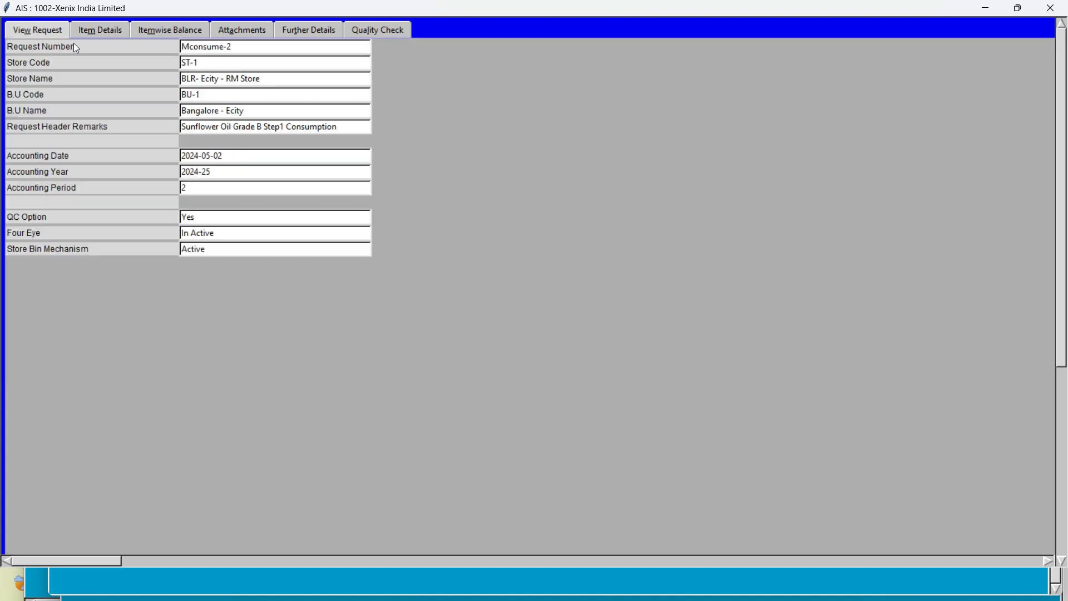
pyautogui.moveTo(341, 127); pyautogui.dragTo(158, 128)
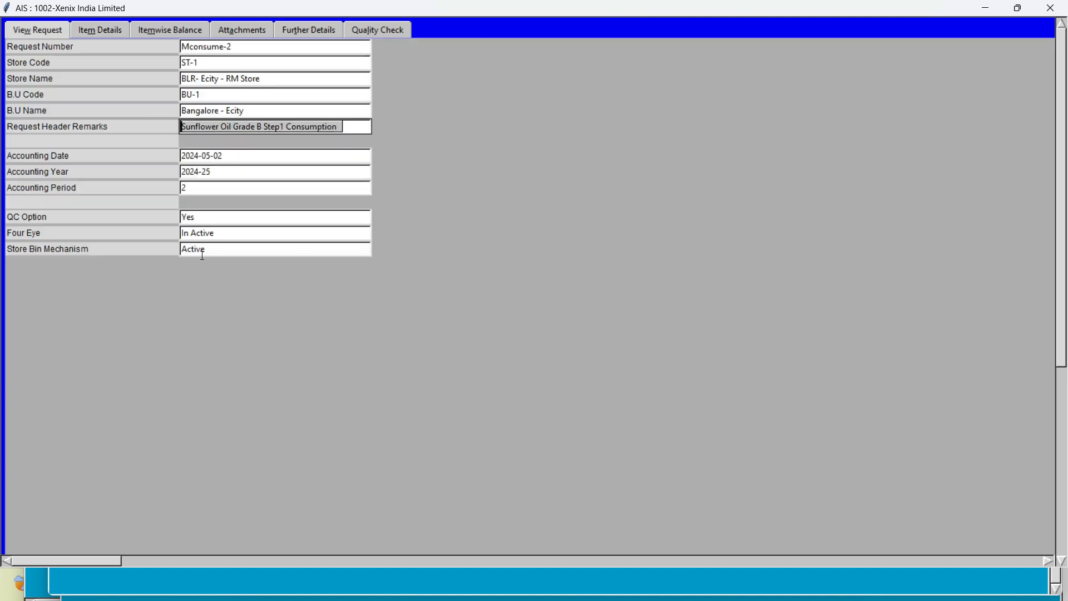
pyautogui.click(94, 27)
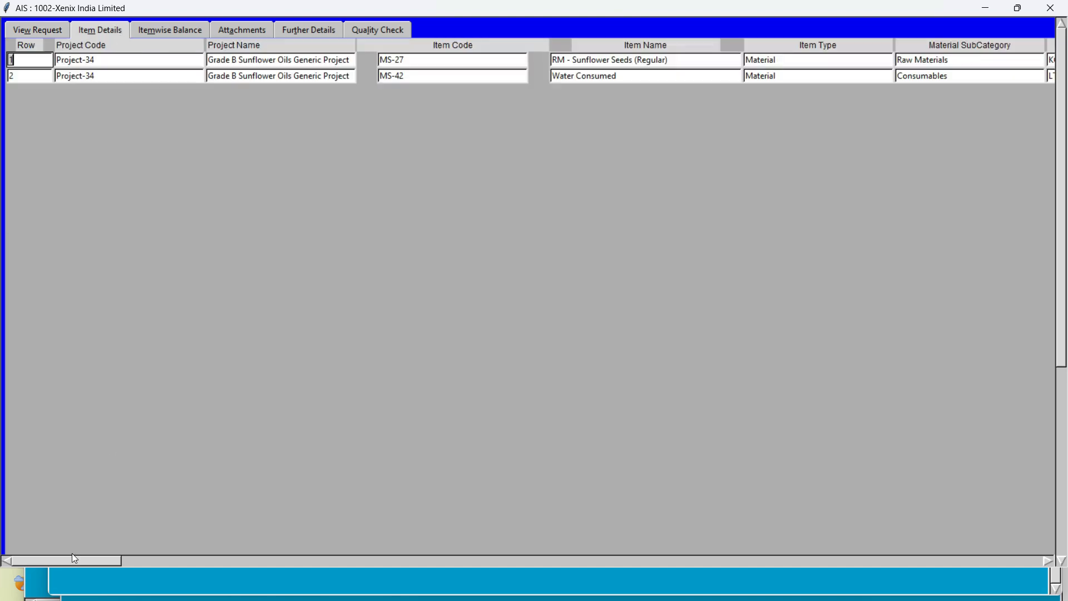
pyautogui.moveTo(71, 560)
pyautogui.mouseDown()
pyautogui.moveTo(249, 581)
pyautogui.moveTo(229, 580)
pyautogui.moveTo(479, 563)
pyautogui.moveTo(280, 580)
pyautogui.moveTo(275, 561)
pyautogui.moveTo(70, 561)
pyautogui.mouseUp()
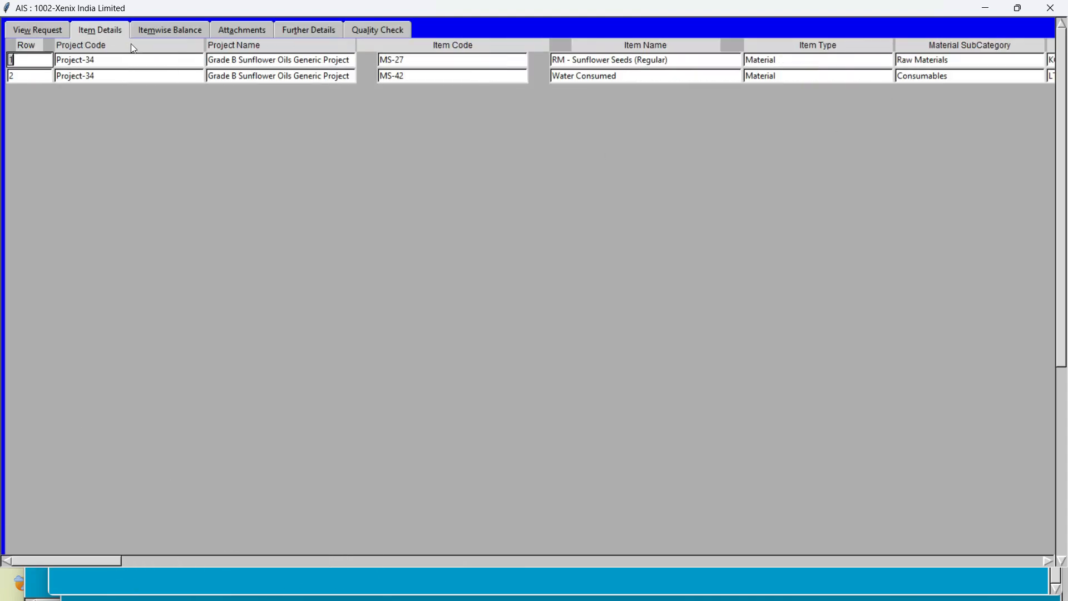
# Review the request's itemwise balance, attachments, further details and quality check records
pyautogui.click(166, 29)
pyautogui.click(232, 29)
pyautogui.click(234, 53)
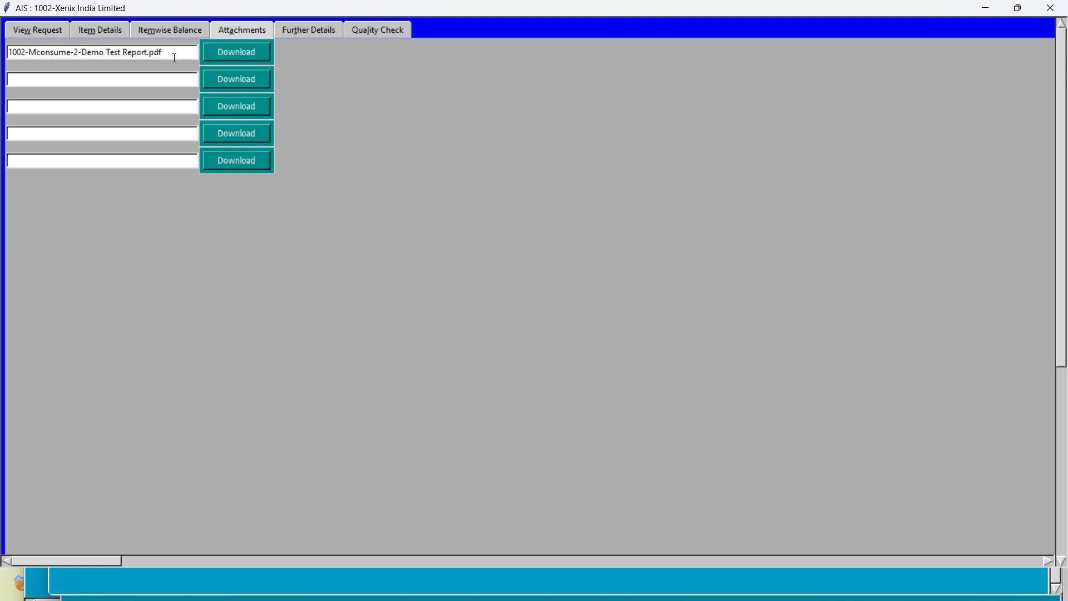
pyautogui.click(293, 31)
pyautogui.click(368, 30)
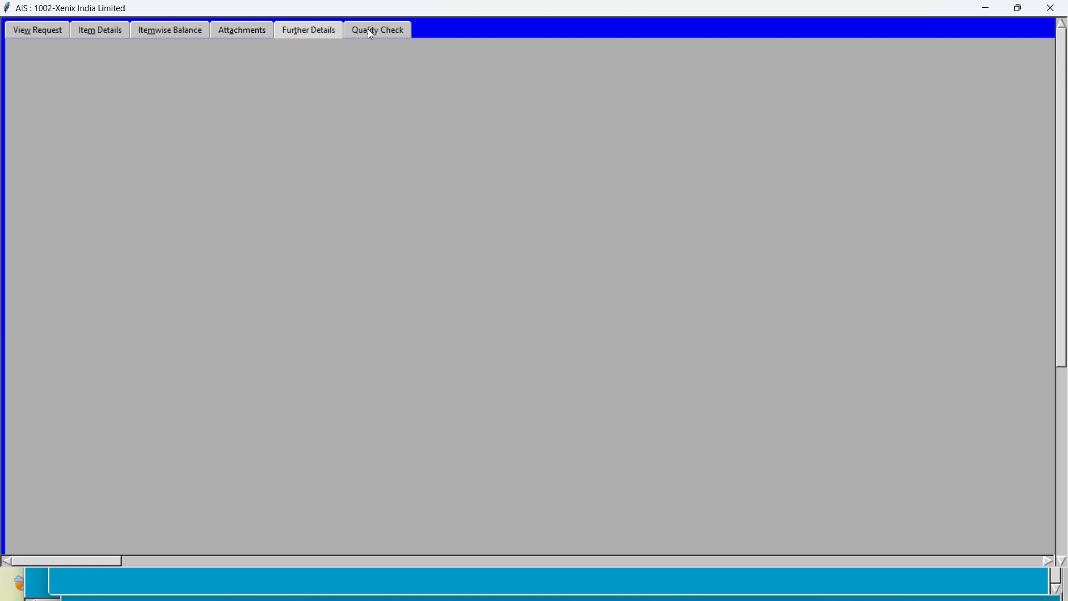
# Close the displayed request, the request list, the search window and the pending journals window
pyautogui.click(1051, 8)
pyautogui.click(1046, 13)
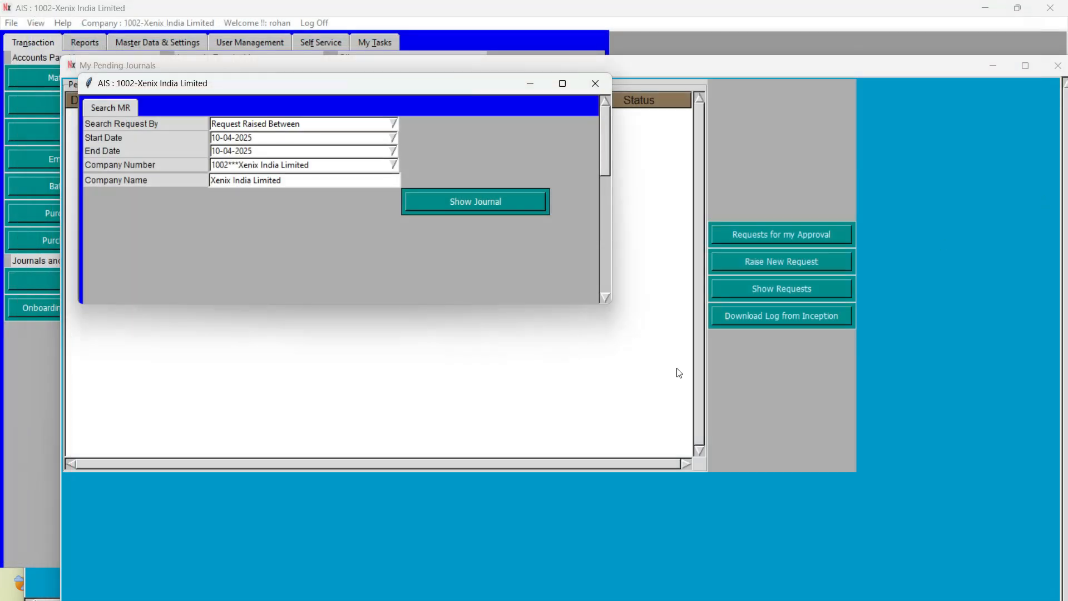
pyautogui.click(595, 85)
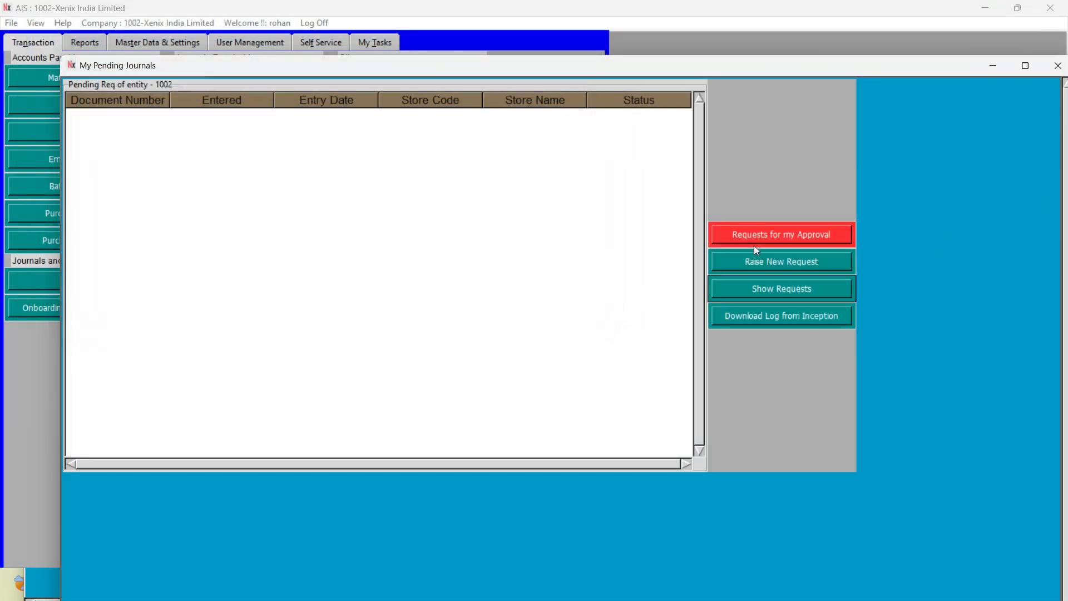
pyautogui.moveTo(780, 65); pyautogui.dragTo(685, 82)
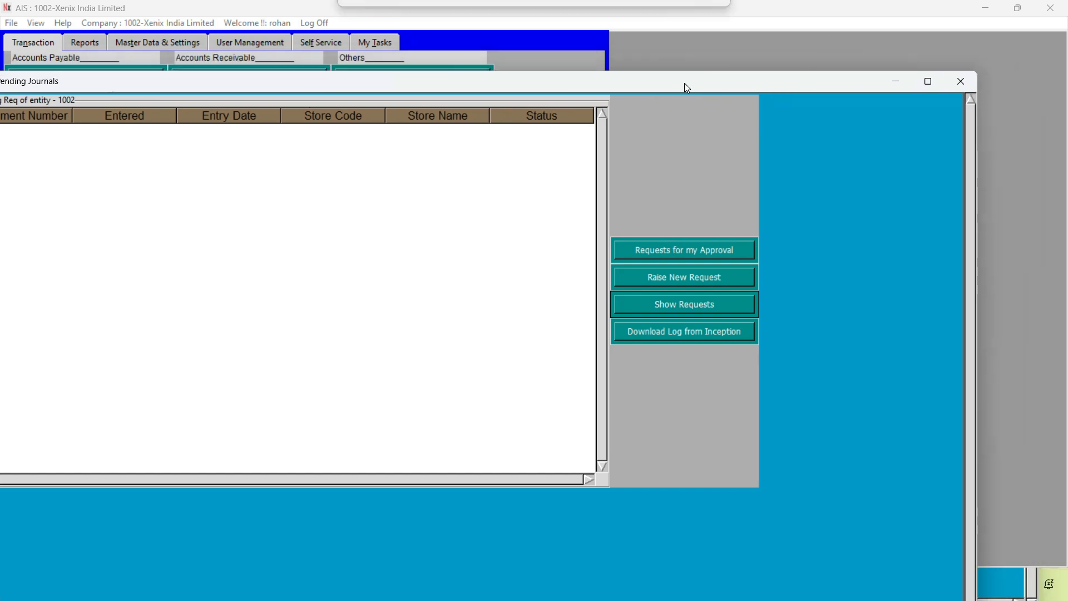
pyautogui.click(971, 84)
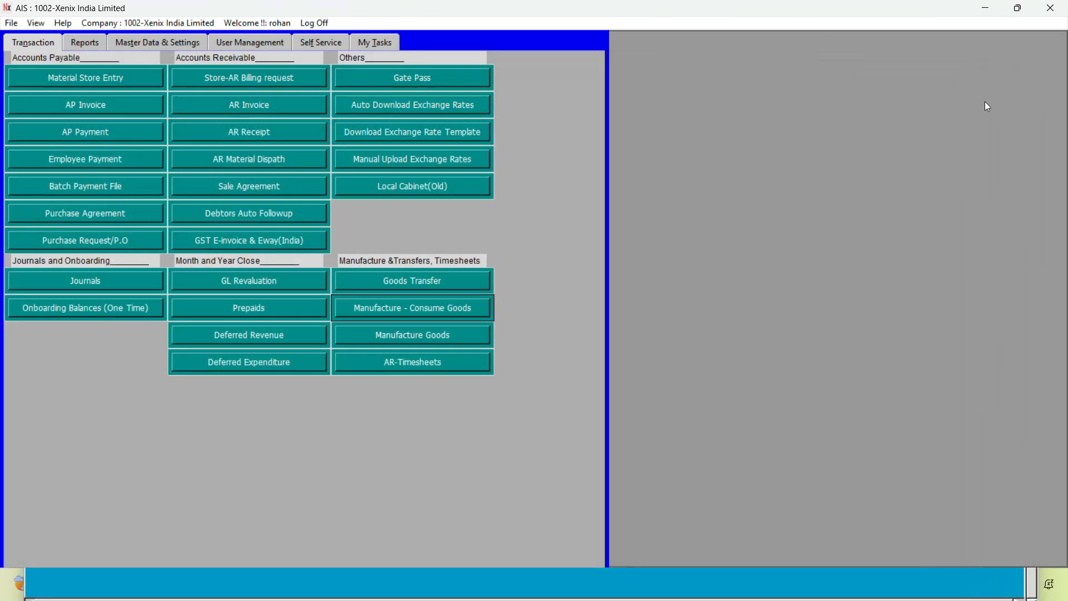
# Generate the entity trial balance for fiscal year 2024-25, period 12, in the entity local currency
pyautogui.click(74, 44)
pyautogui.click(63, 81)
pyautogui.click(222, 129)
pyautogui.write('2024-25')
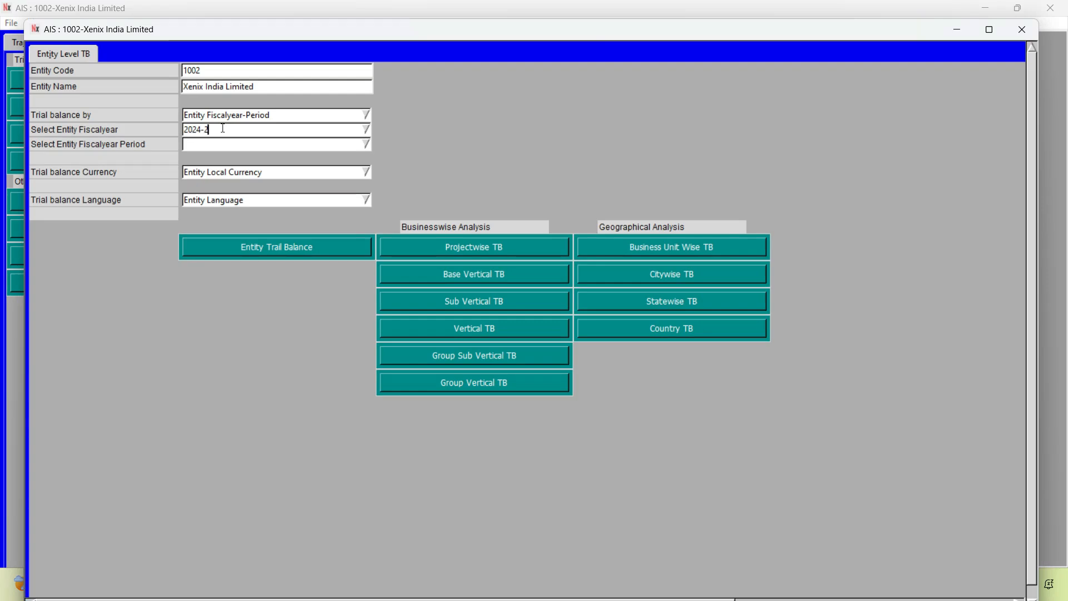
pyautogui.press('Return')
pyautogui.press('Tab')
pyautogui.write('12')
pyautogui.press('Return')
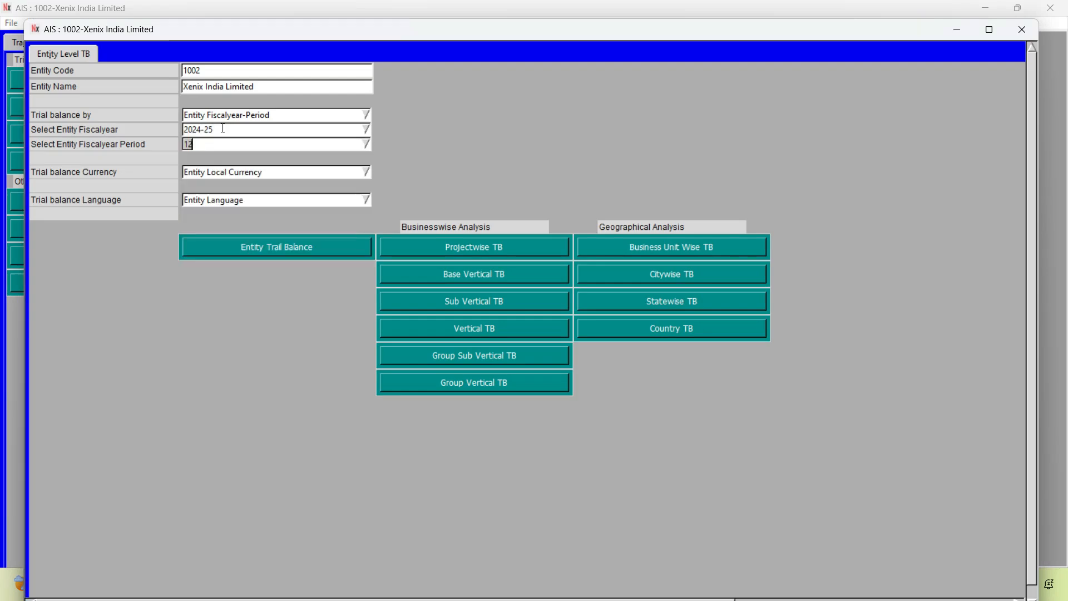
pyautogui.click(220, 256)
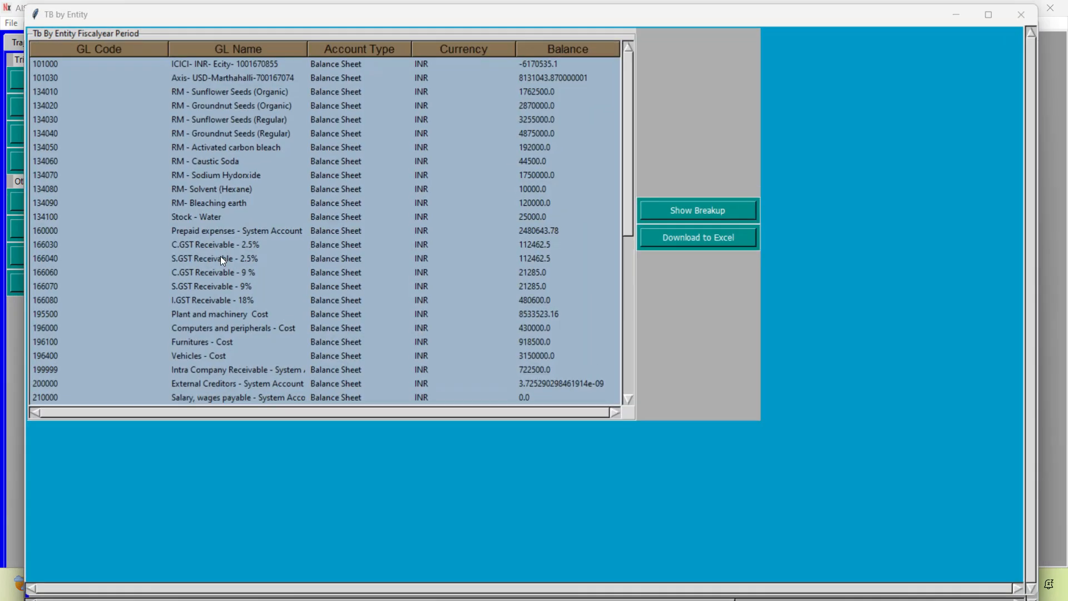
# Download the trial balance to Excel, widen the GL Name column and examine the raw material and consumables consumed accounts
pyautogui.click(702, 244)
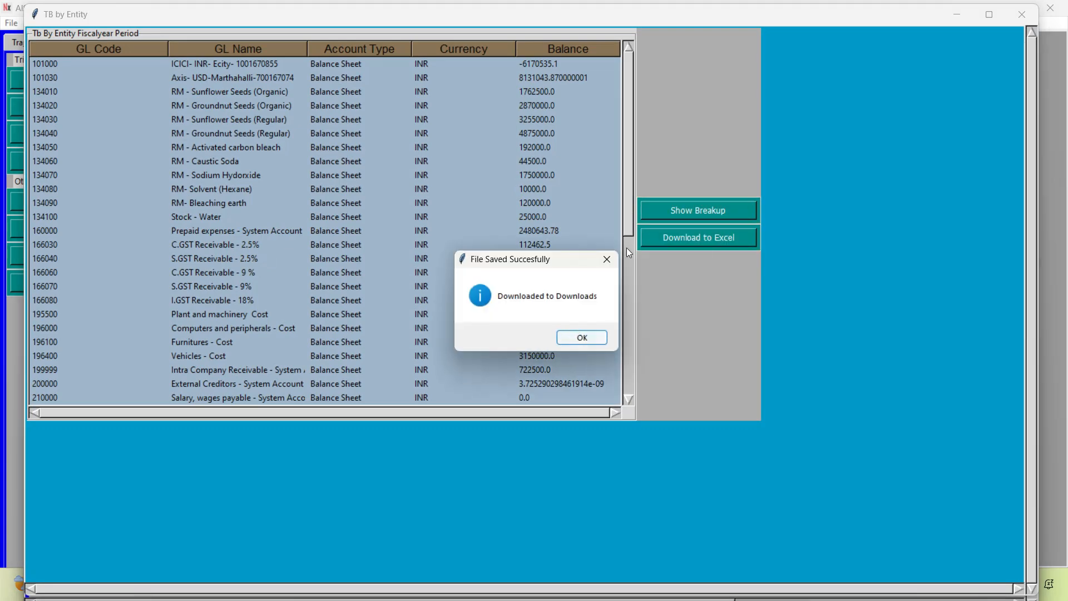
pyautogui.click(591, 337)
pyautogui.moveTo(626, 228); pyautogui.dragTo(624, 401)
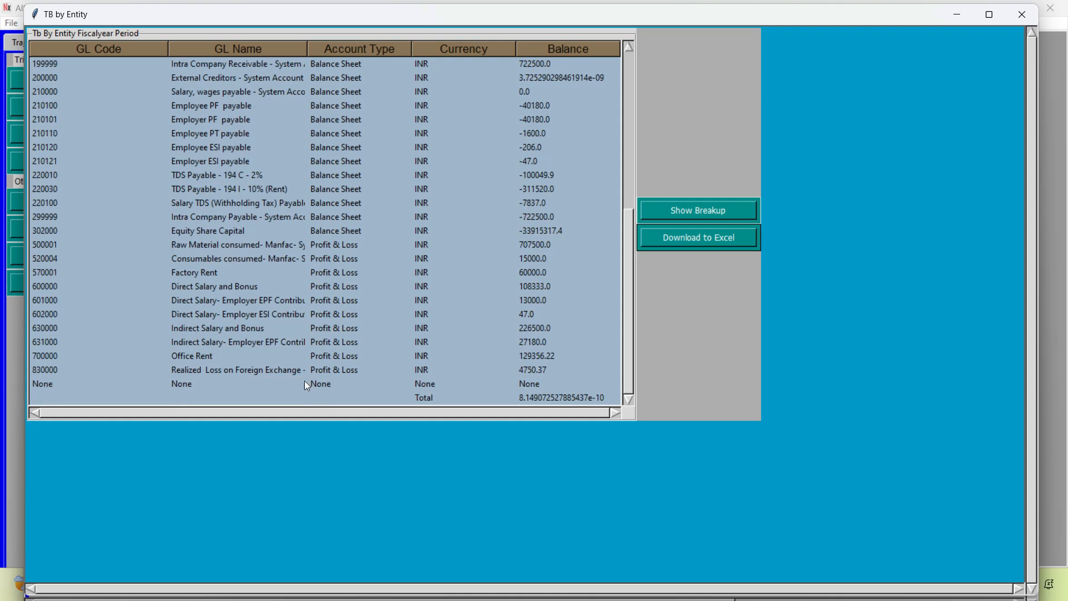
pyautogui.click(258, 247)
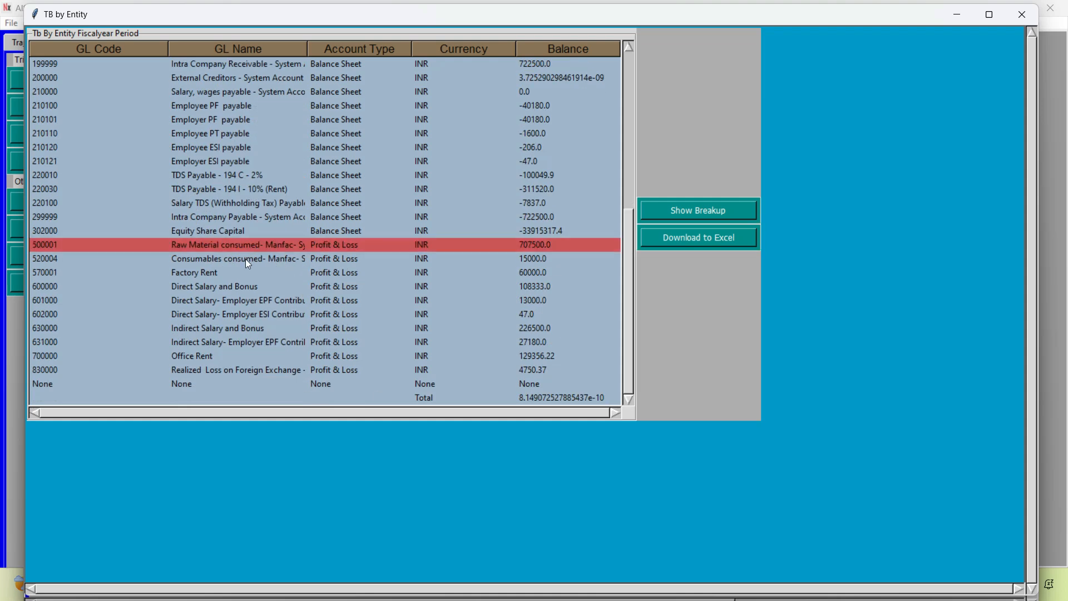
pyautogui.moveTo(308, 51); pyautogui.dragTo(368, 52)
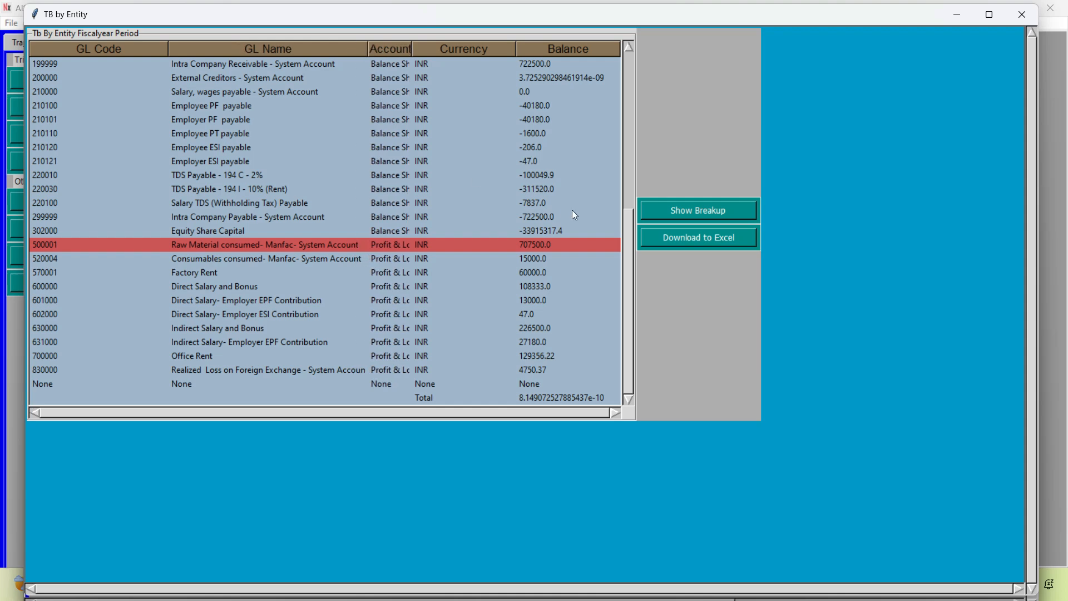
pyautogui.click(287, 261)
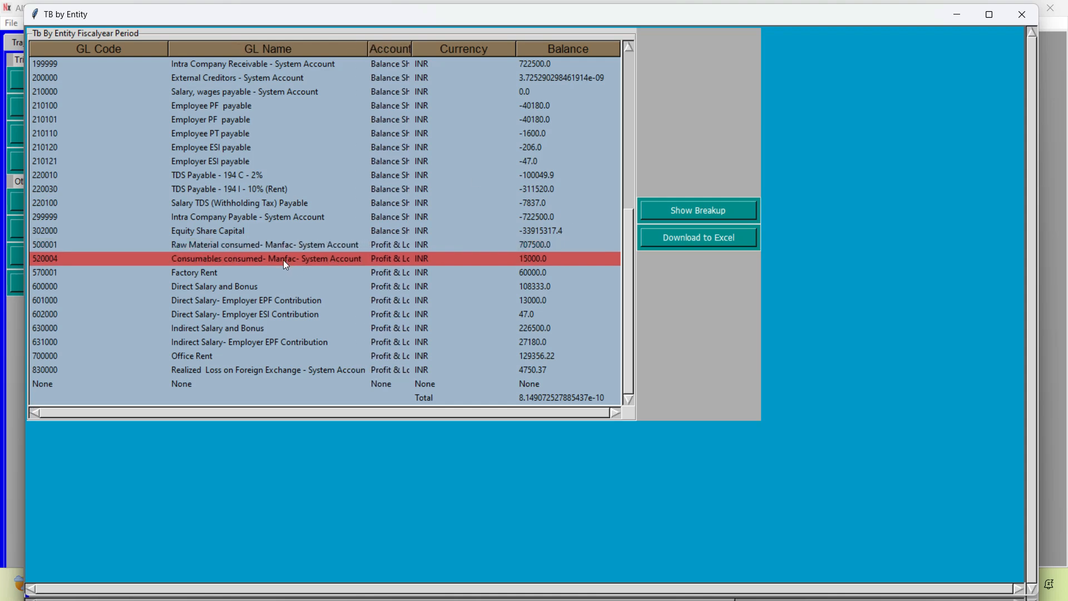
pyautogui.click(283, 245)
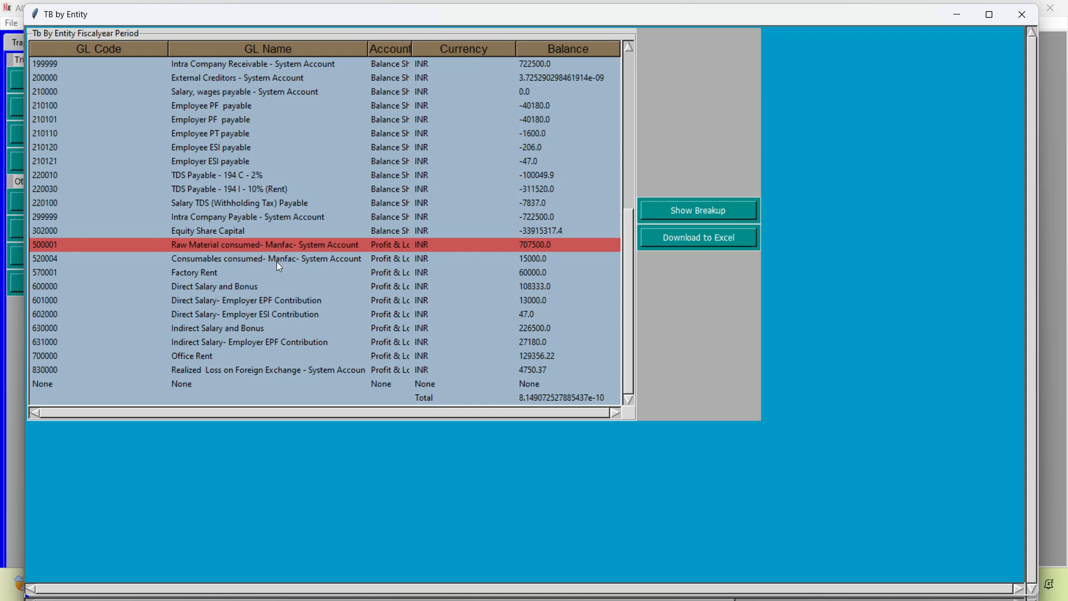
# Switch to the Oil Manufacture.xlsx workbook in Excel and review the processes and materials of Steps 2 to 4, including the by-product
pyautogui.hotkey('alt', 'Tab')
pyautogui.hotkey('alt', 'Tab')
pyautogui.hotkey('alt', 'Tab')
pyautogui.hotkey('alt', 'shift', 'Tab')
pyautogui.hotkey('alt', 'Left')
pyautogui.hotkey('alt', 'Left')
pyautogui.hotkey('alt', 'Down')
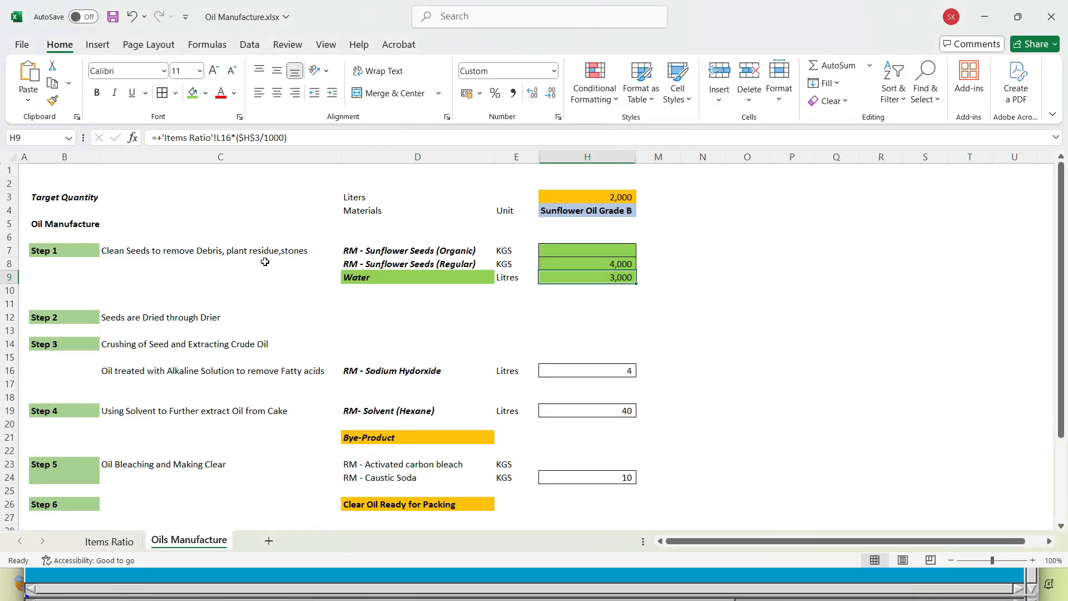
pyautogui.click(159, 318)
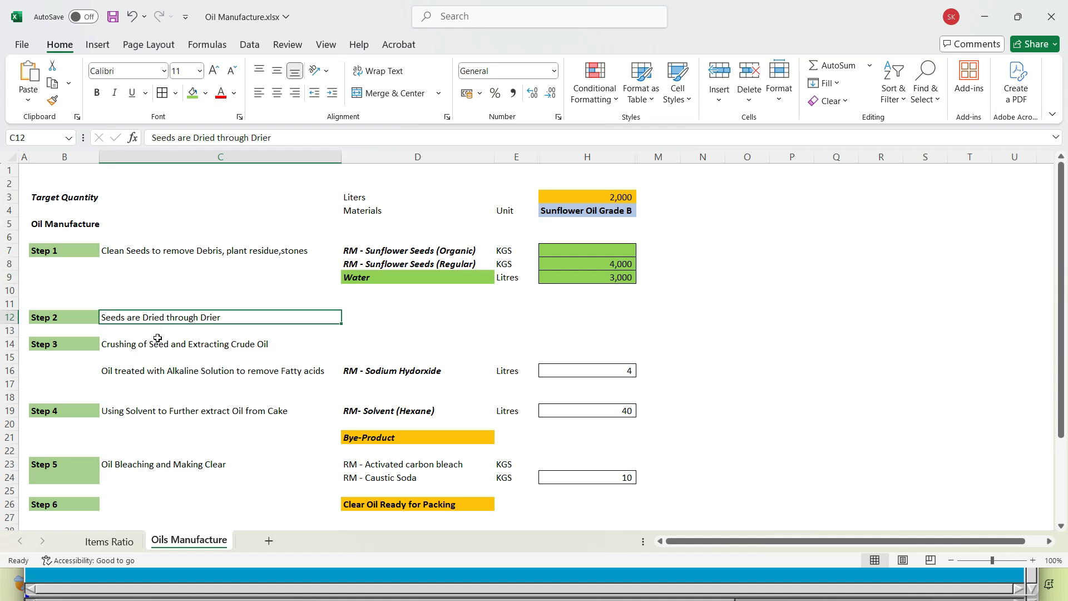
pyautogui.click(141, 346)
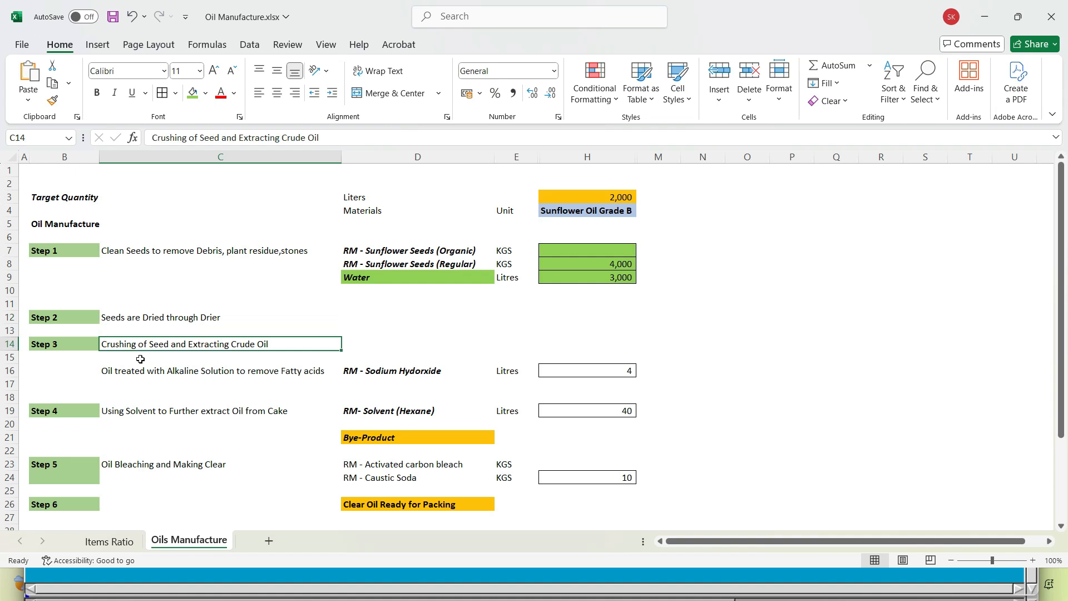
pyautogui.click(366, 380)
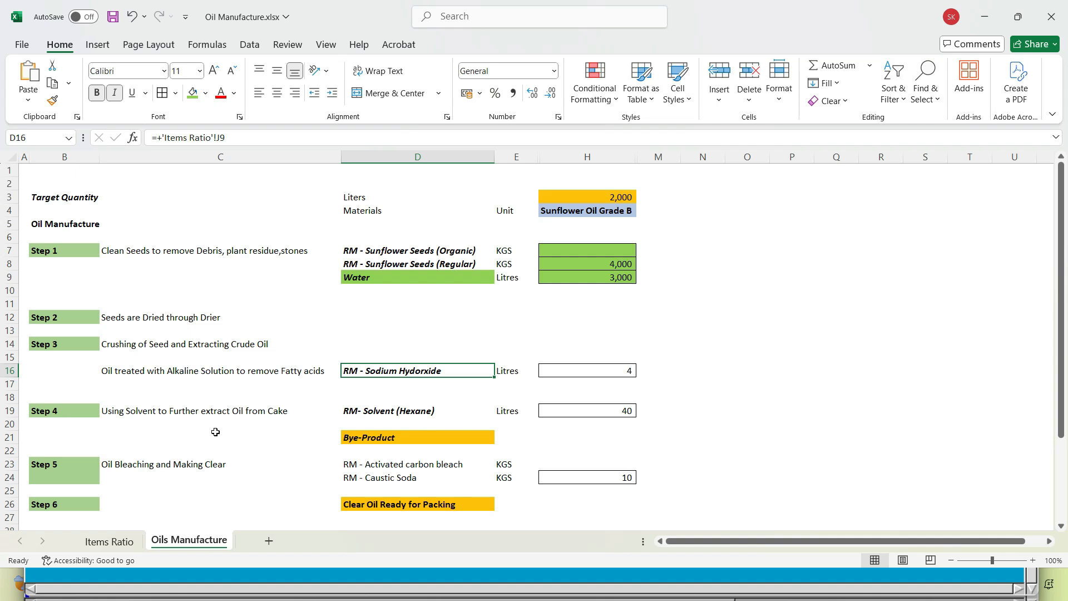
pyautogui.click(380, 411)
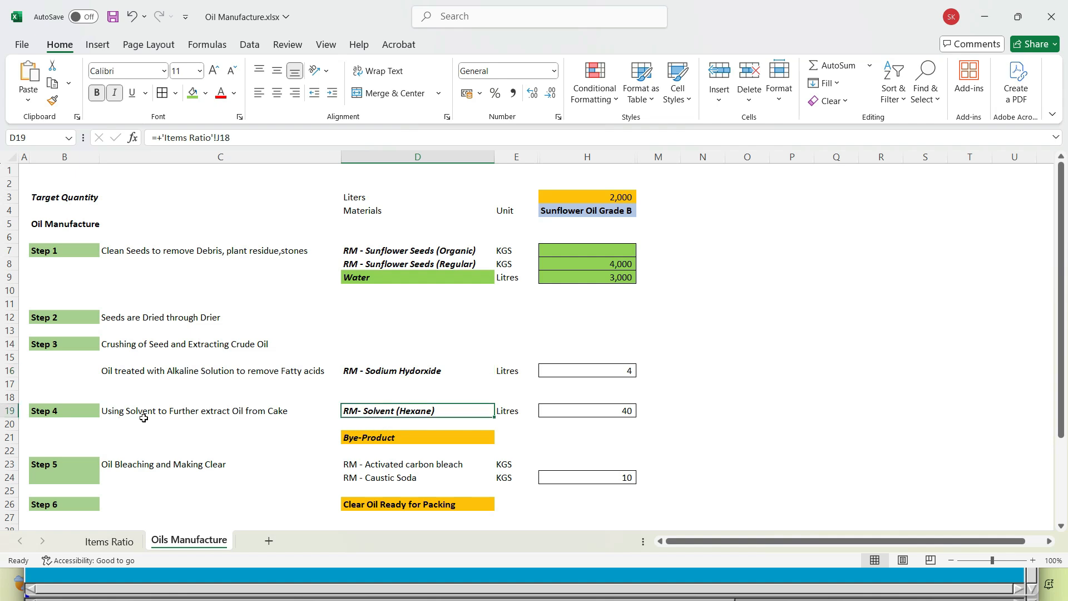
pyautogui.click(373, 438)
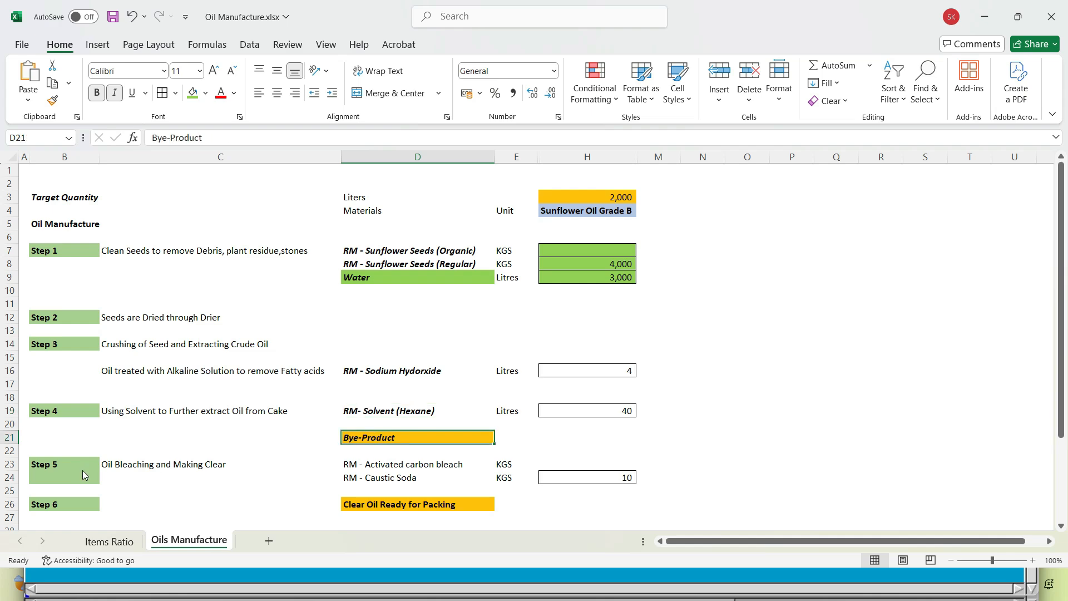
# Switch back to the AIS main window and display the transaction functions for manufacture
pyautogui.hotkey('alt', 'Tab')
pyautogui.hotkey('alt', 'Tab')
pyautogui.hotkey('alt', 'Tab')
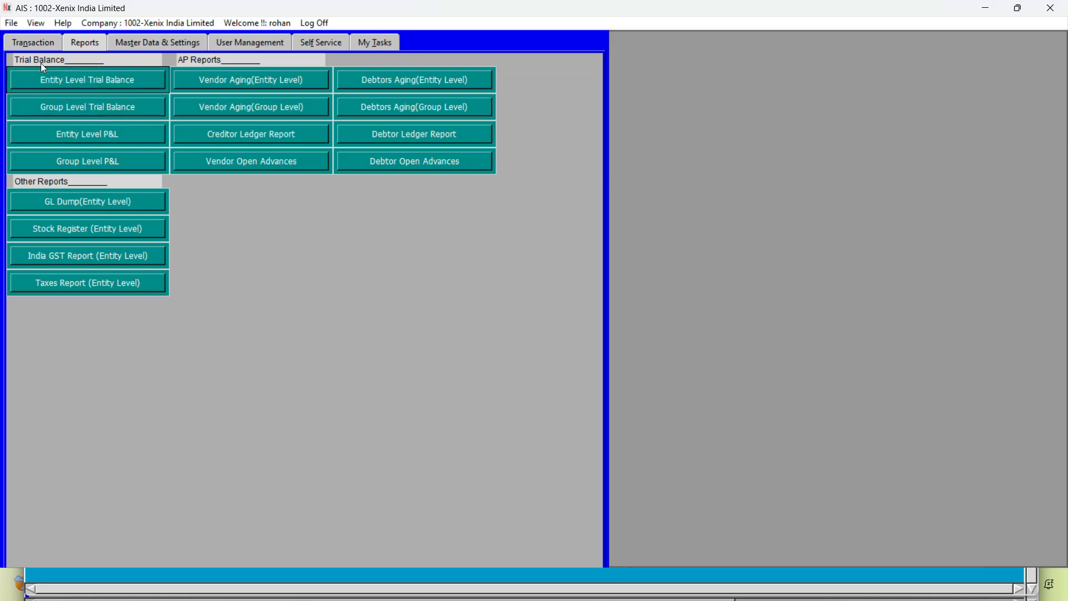
pyautogui.click(35, 45)
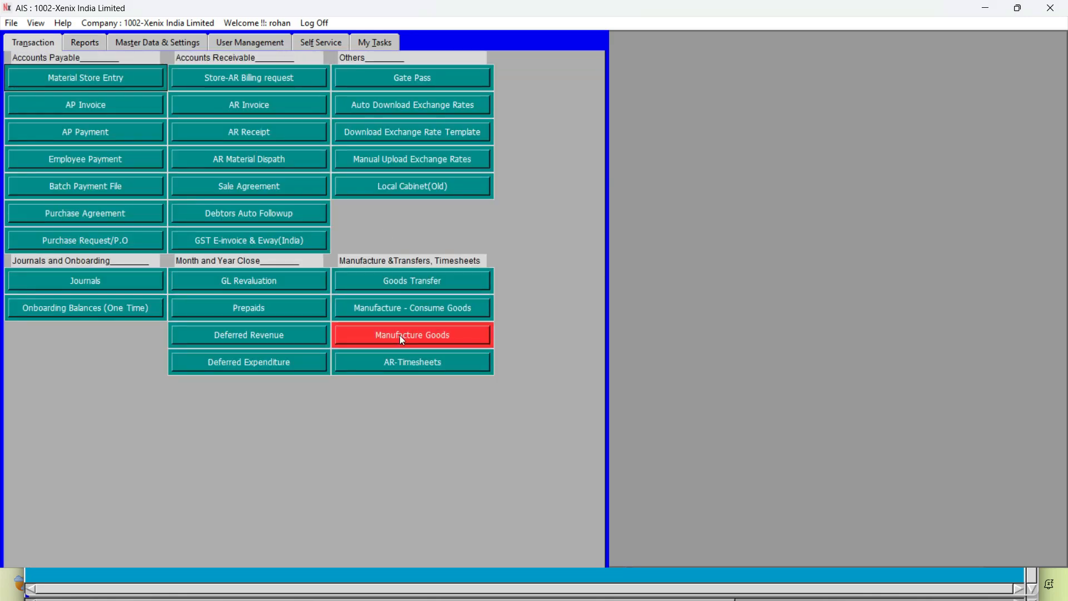
# Check the Step 1 material quantities in H7:H9 of the Oil Manufacture workbook in Excel and return to AIS
pyautogui.hotkey('alt', 'Tab')
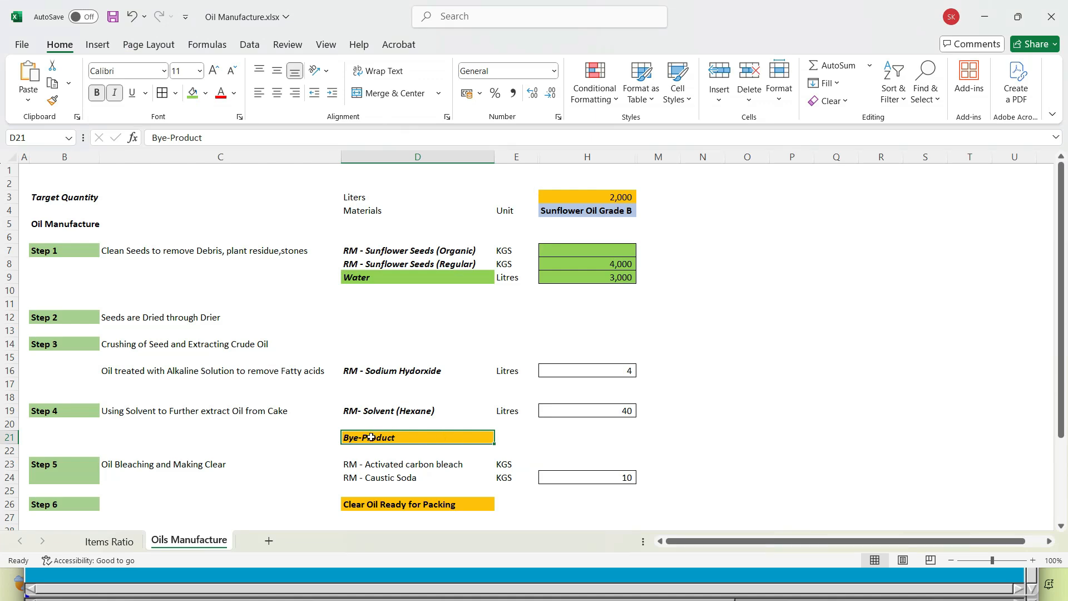
pyautogui.hotkey('alt', 'Tab')
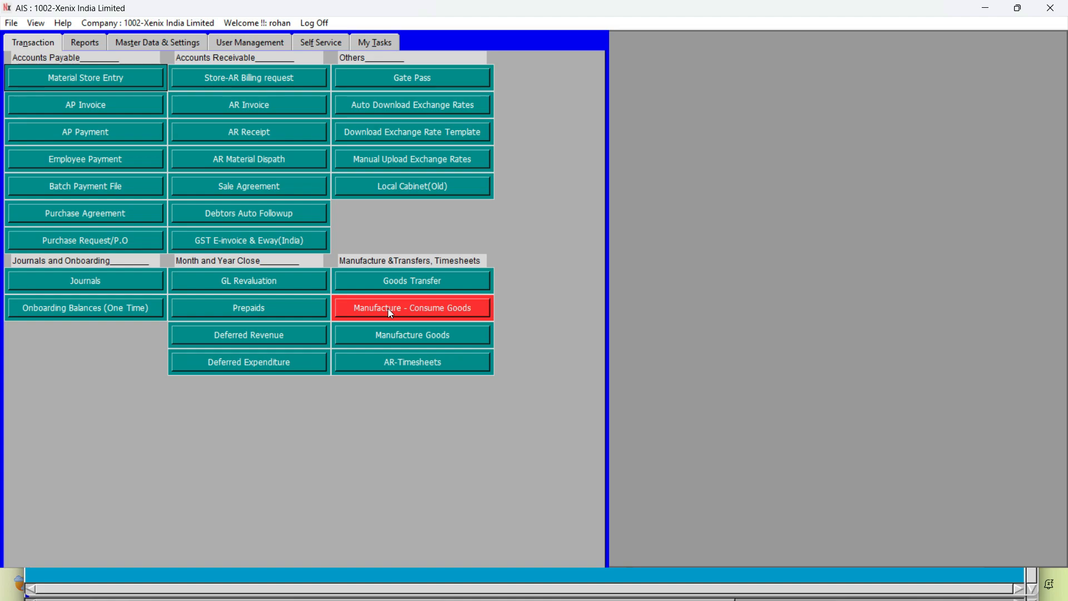
pyautogui.hotkey('alt', 'Tab')
pyautogui.click(569, 246)
pyautogui.moveTo(568, 246); pyautogui.dragTo(565, 279)
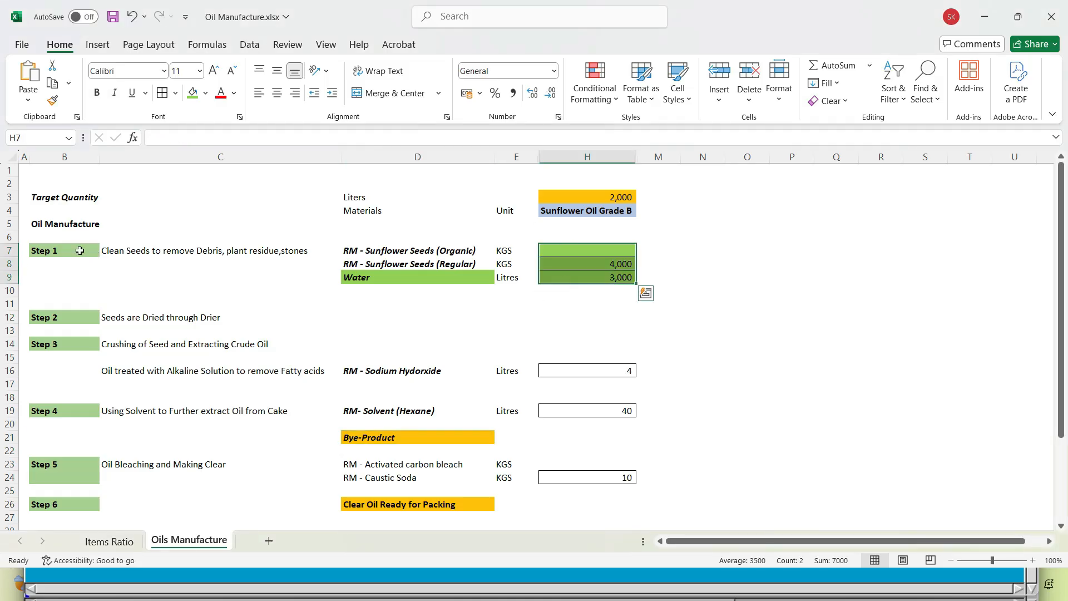
pyautogui.hotkey('alt', 'Tab')
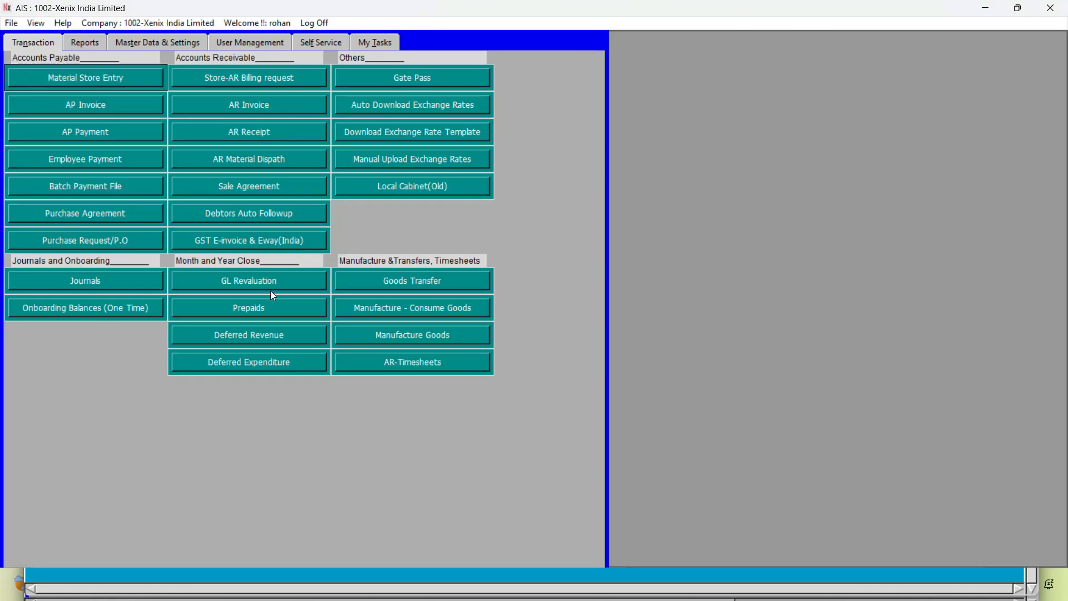
# List Xenix India Limited's goods consumption requests raised between 10-04-2025 and 10-04-2025, and close the request windows
pyautogui.click(439, 309)
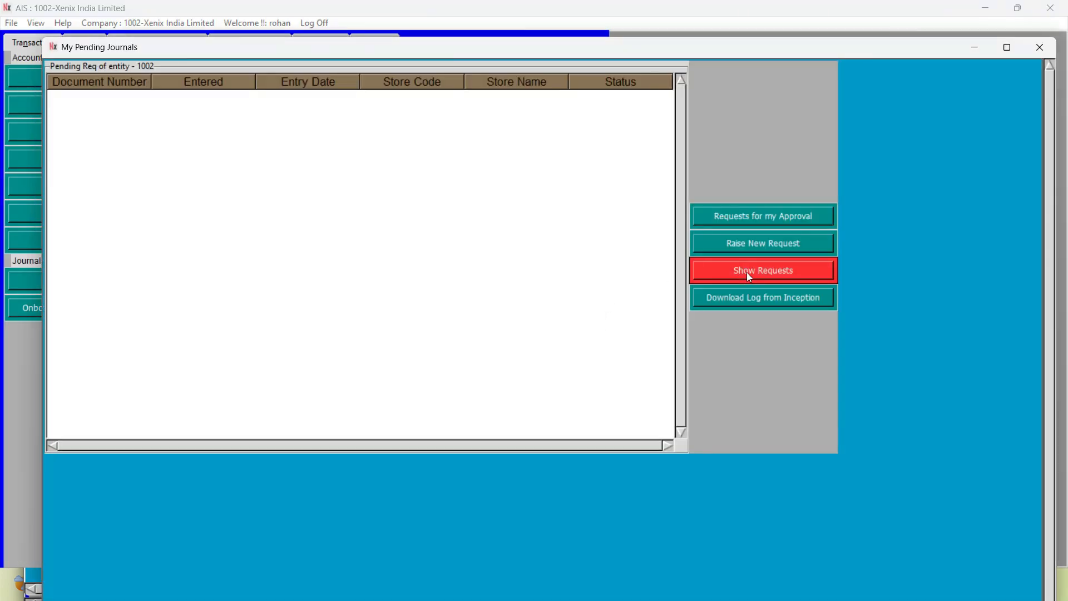
pyautogui.click(747, 272)
pyautogui.click(378, 107)
pyautogui.click(305, 143)
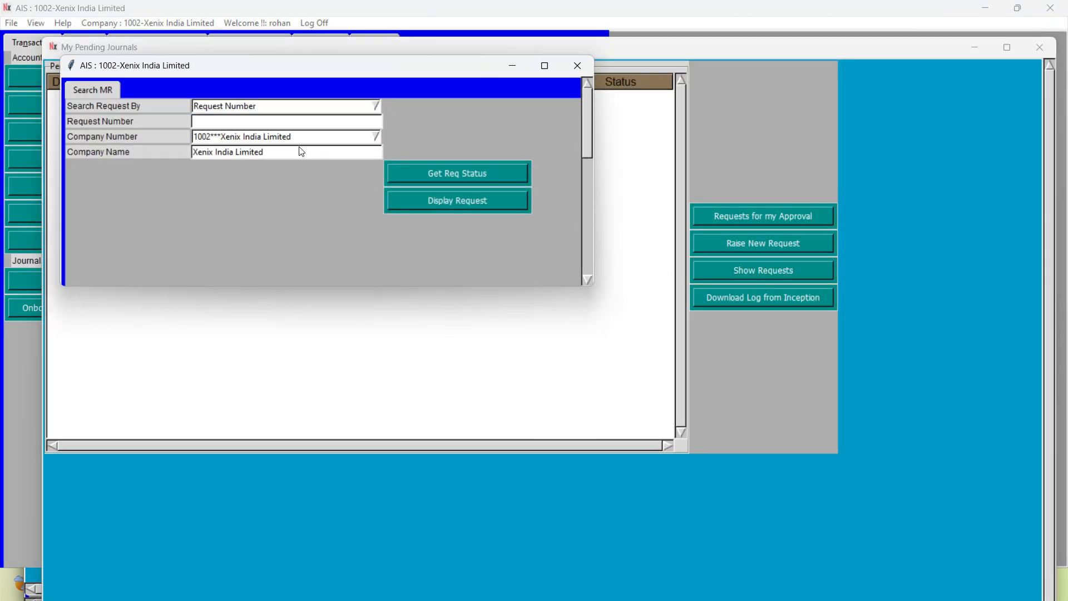
pyautogui.click(487, 196)
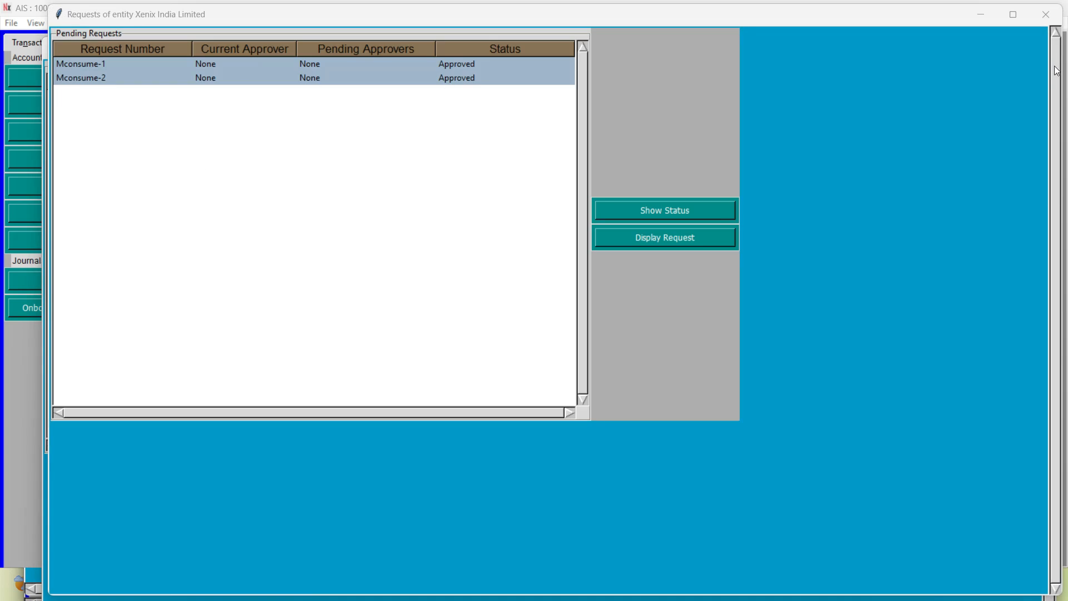
pyautogui.click(1054, 21)
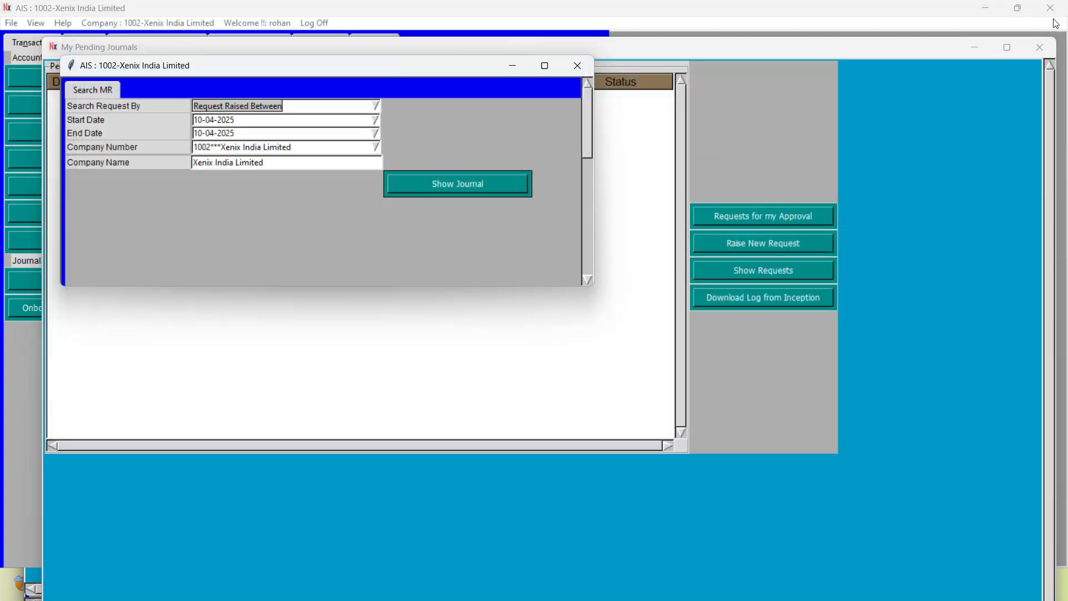
pyautogui.click(577, 65)
pyautogui.click(1040, 47)
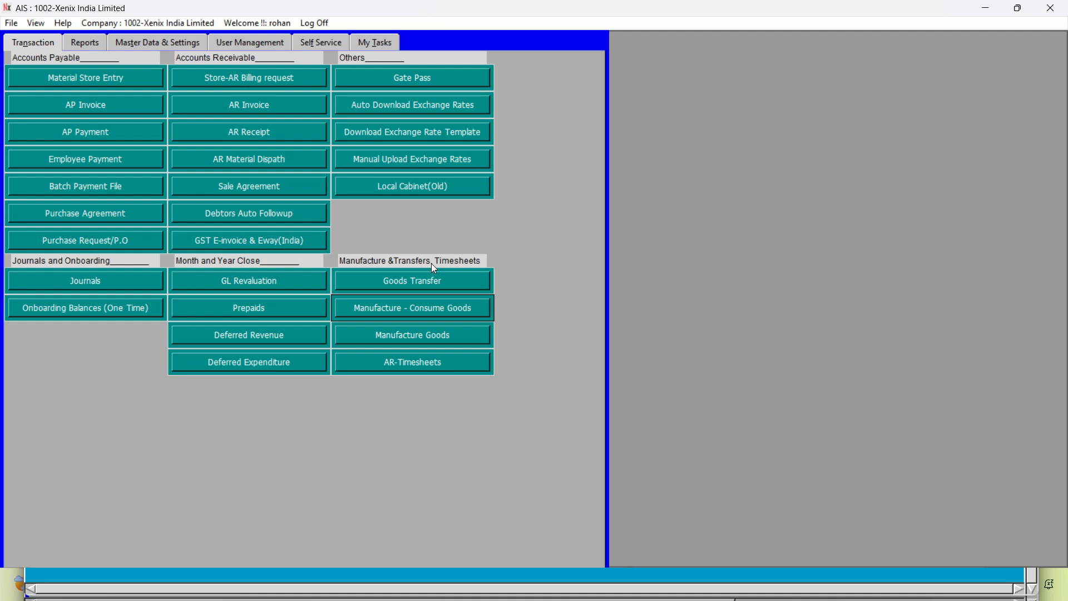
# Generate the entity-level trial balance again for fiscal year 2024-25, period 12, in the entity local currency
pyautogui.click(79, 48)
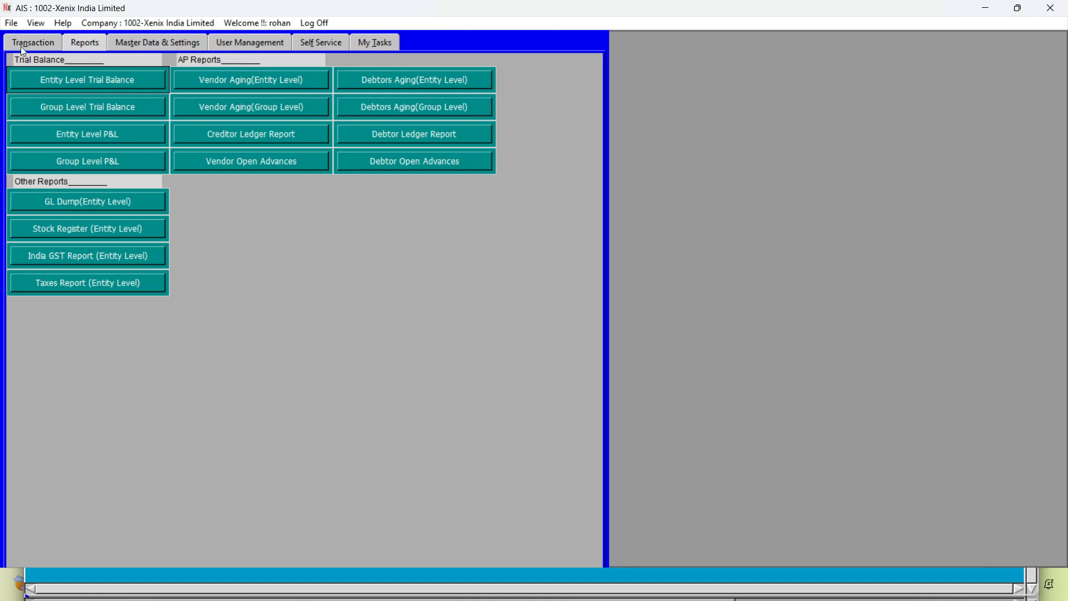
pyautogui.click(53, 75)
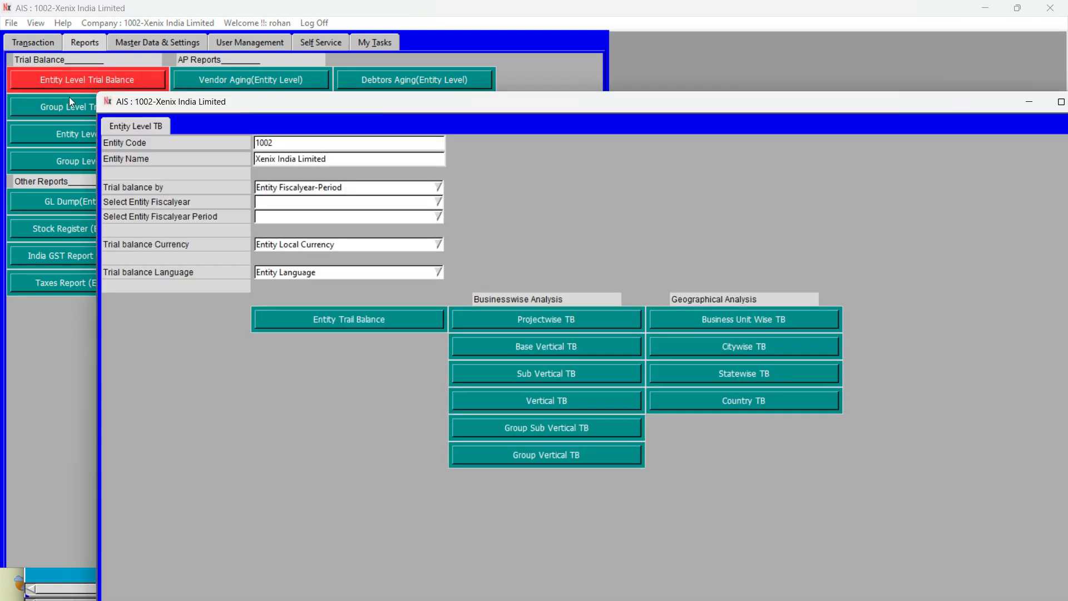
pyautogui.click(304, 203)
pyautogui.write('2021')
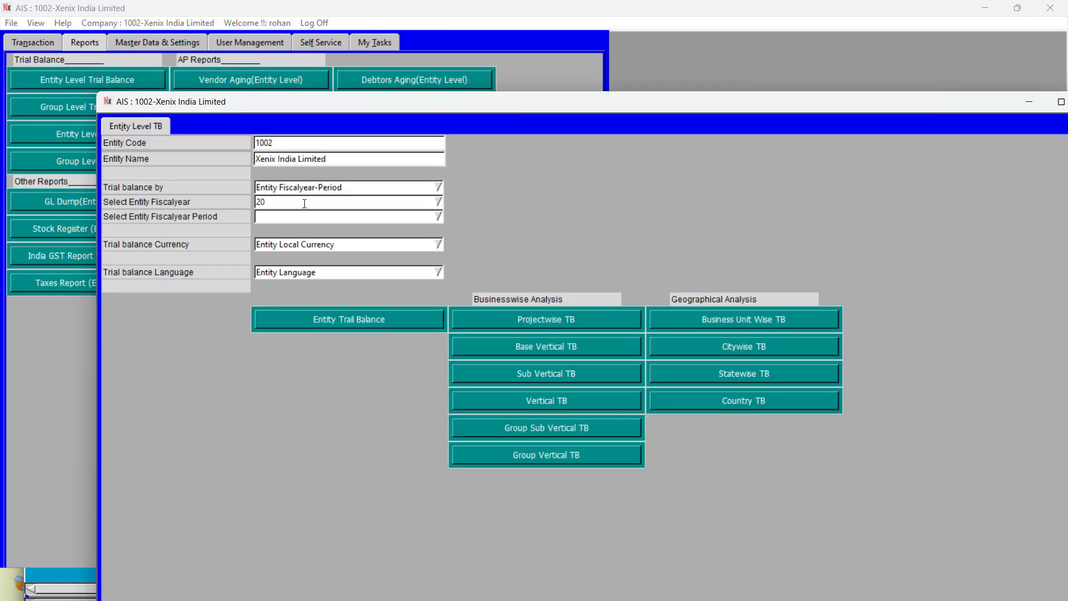
pyautogui.press('BackSpace')
pyautogui.write('4-25')
pyautogui.press('Down')
pyautogui.press('Tab')
pyautogui.write('12')
pyautogui.press('Down')
pyautogui.press('Return')
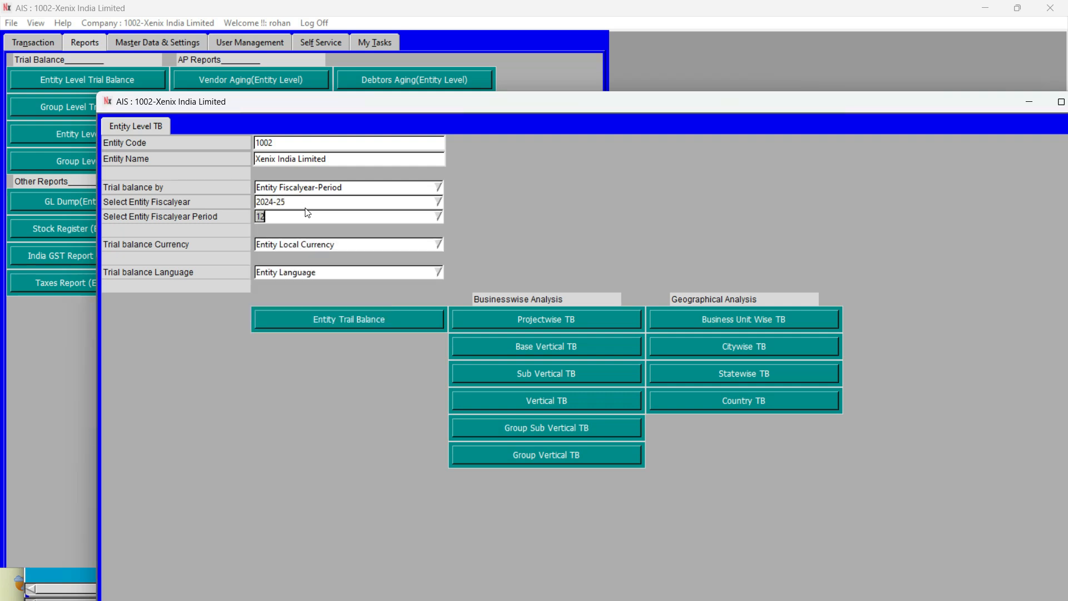
pyautogui.click(315, 327)
# Widen the GL Name column of the new trial balance and examine accounts 500001 and 520004 for raw material and consumables consumed
pyautogui.moveTo(653, 145); pyautogui.dragTo(657, 337)
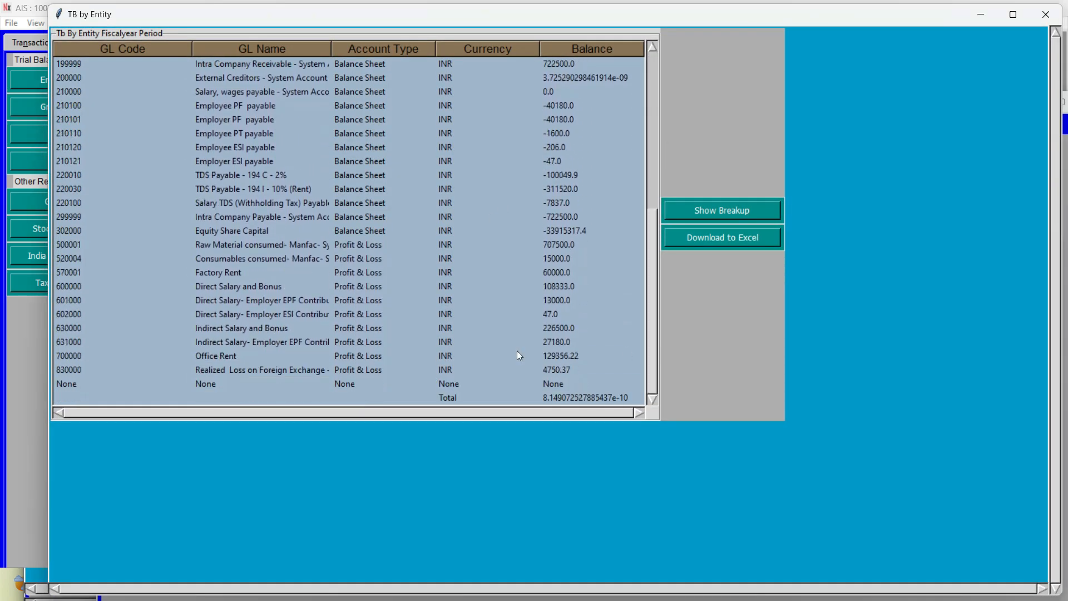
pyautogui.click(213, 248)
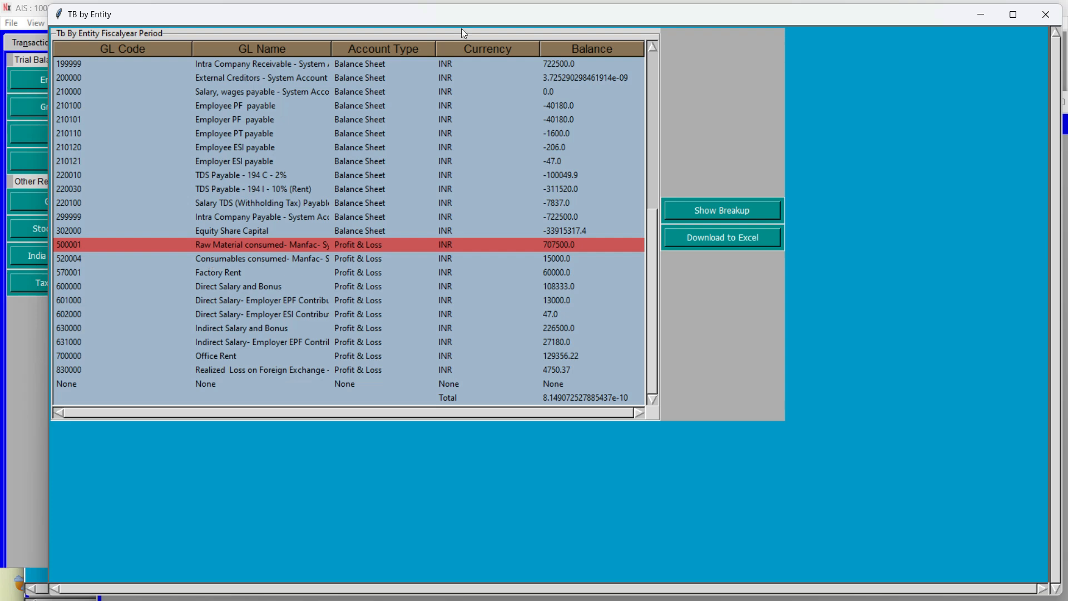
pyautogui.moveTo(332, 49); pyautogui.dragTo(396, 49)
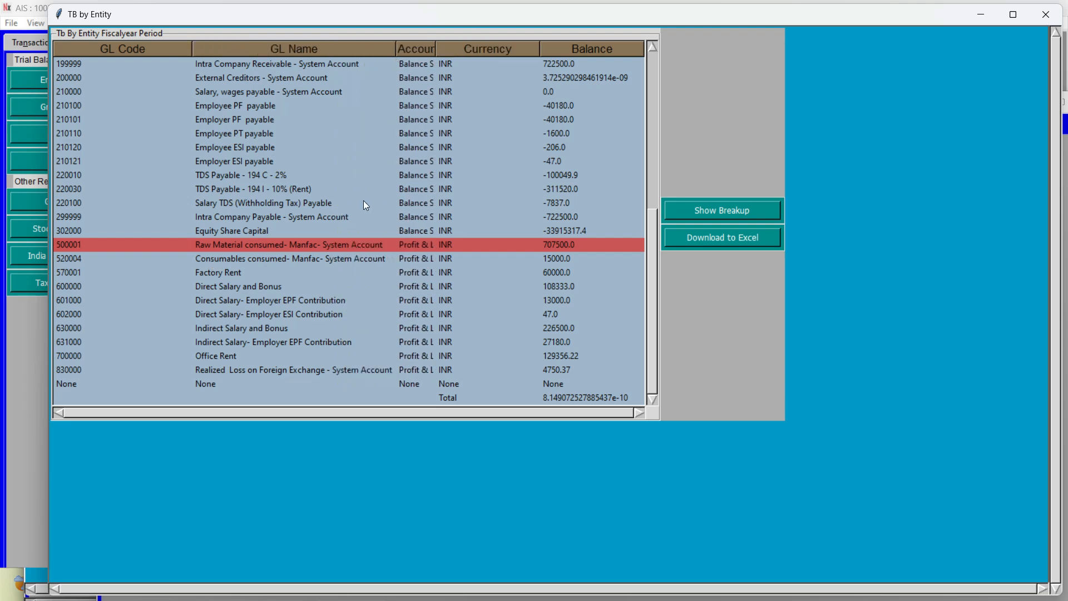
pyautogui.click(304, 259)
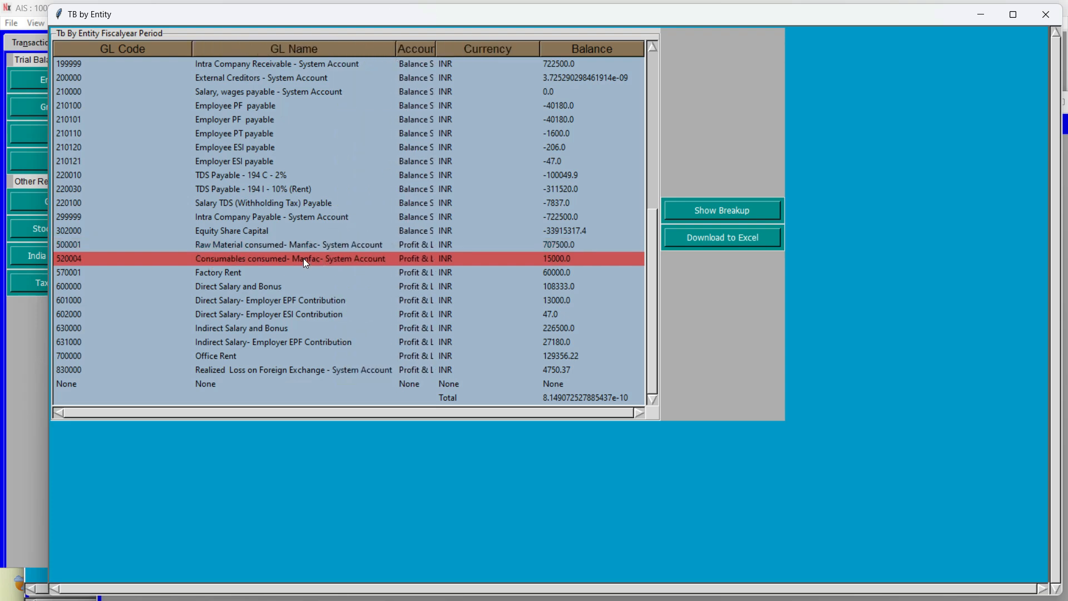